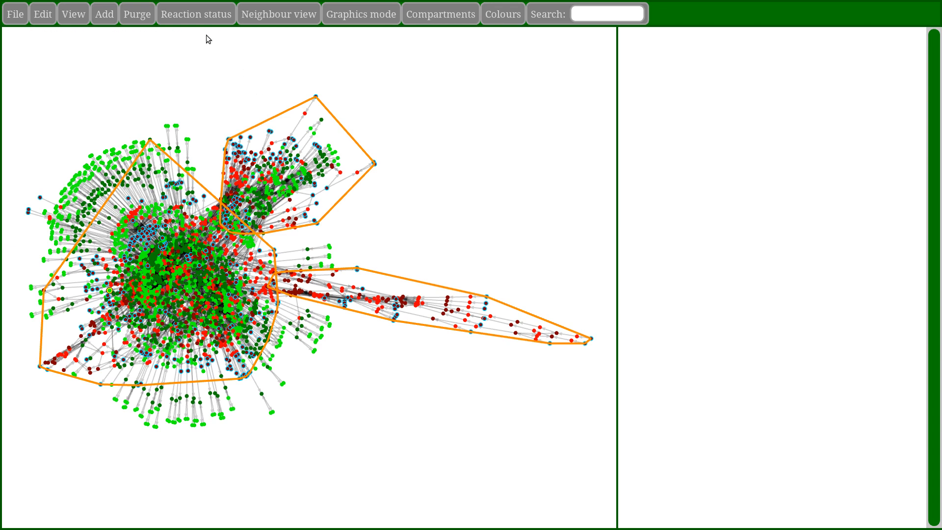
Set the neighbour view of the metabolic network to Error Tracer.
left_click(198, 18)
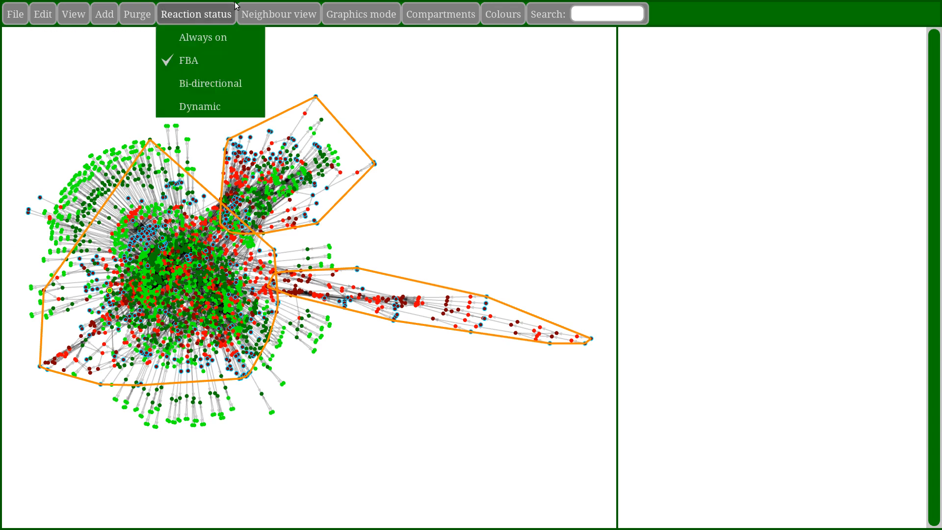
mouse_move(245, 8)
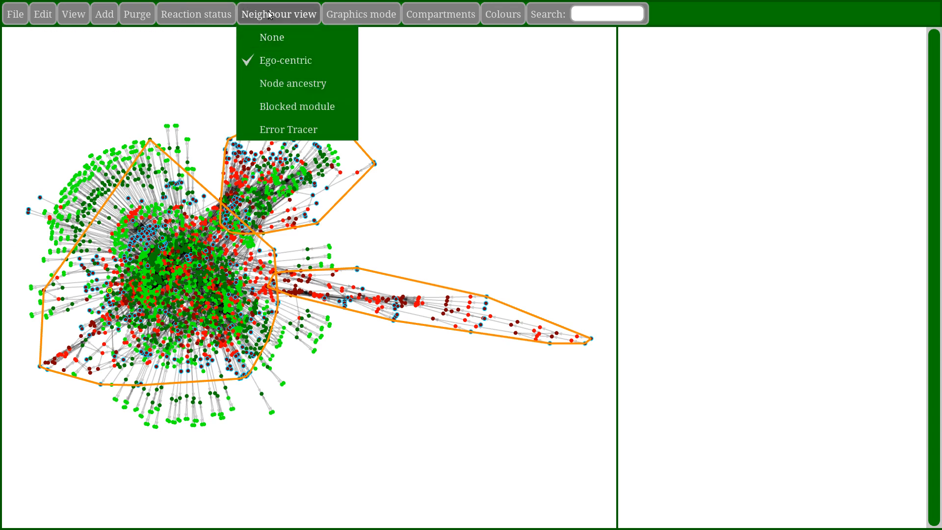
left_click(275, 131)
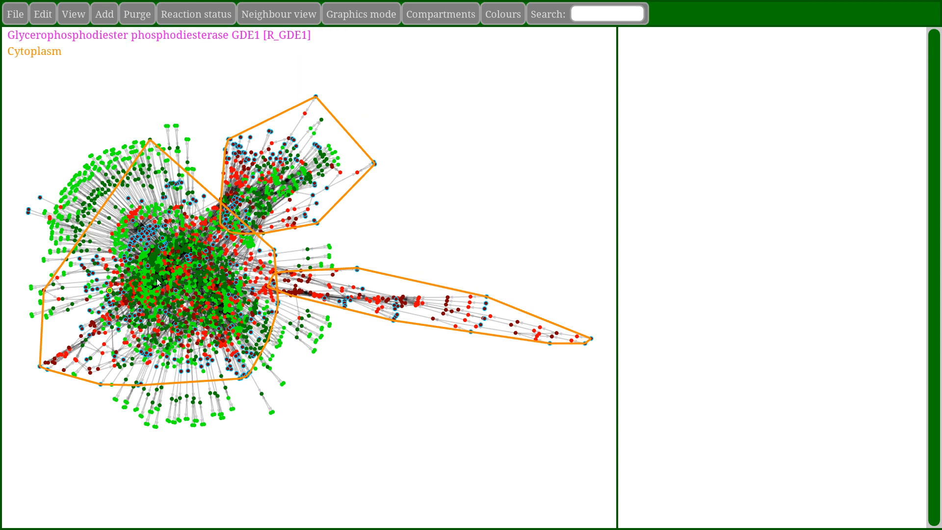
Recalculate the FBA and trace the species inducing inconsistency in the peroxisomal reaction Very long-chain fatty acyl-CoA synthetase [R_FAT1_4].
scroll(297, 333, "up", 5)
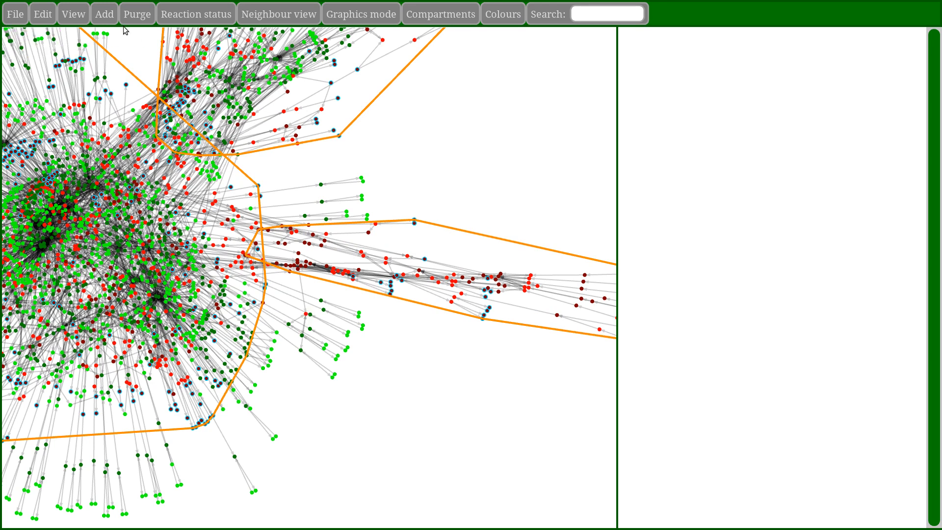
left_click(49, 16)
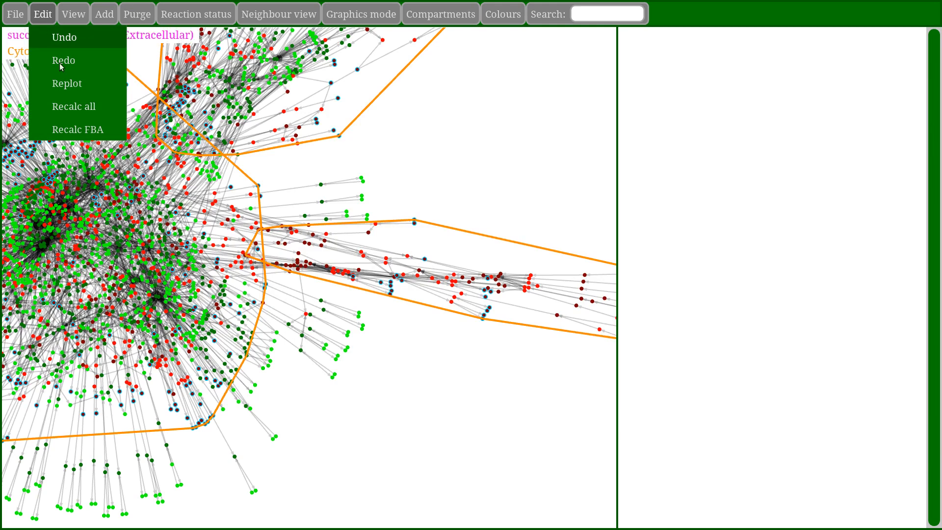
left_click(66, 131)
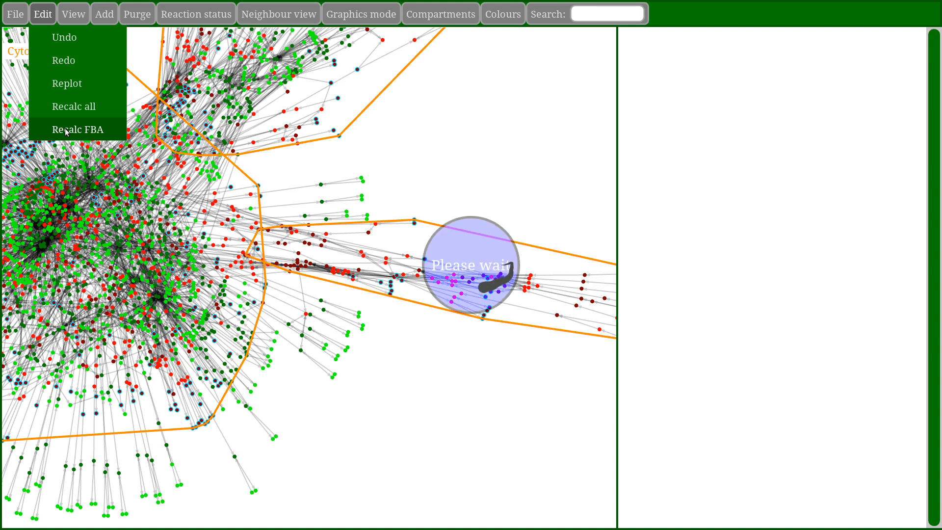
scroll(219, 301, "down", 4)
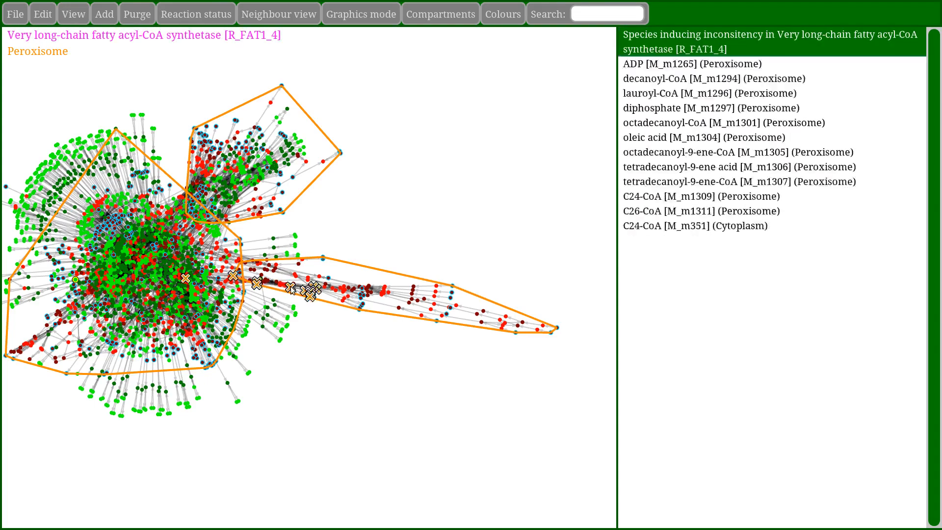
scroll(305, 339, "up", 5)
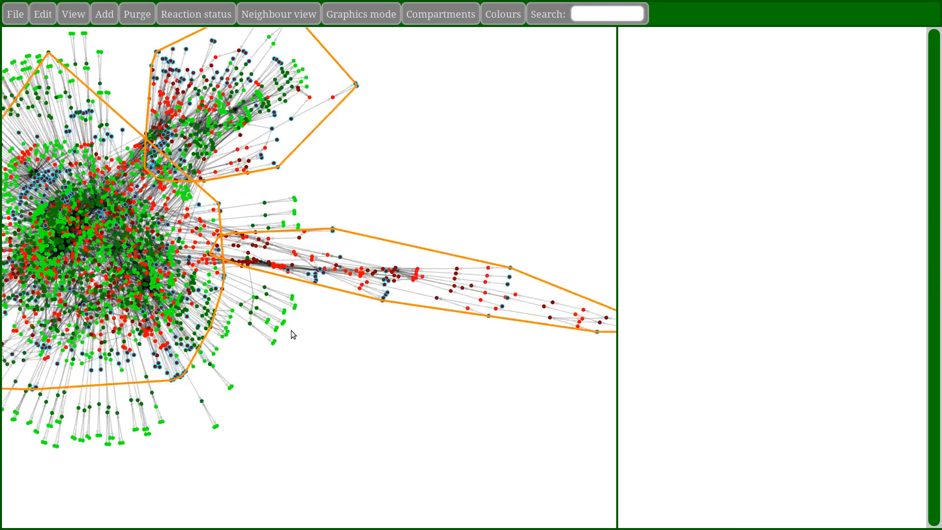
Undo the last two changes to the network model.
left_click(47, 9)
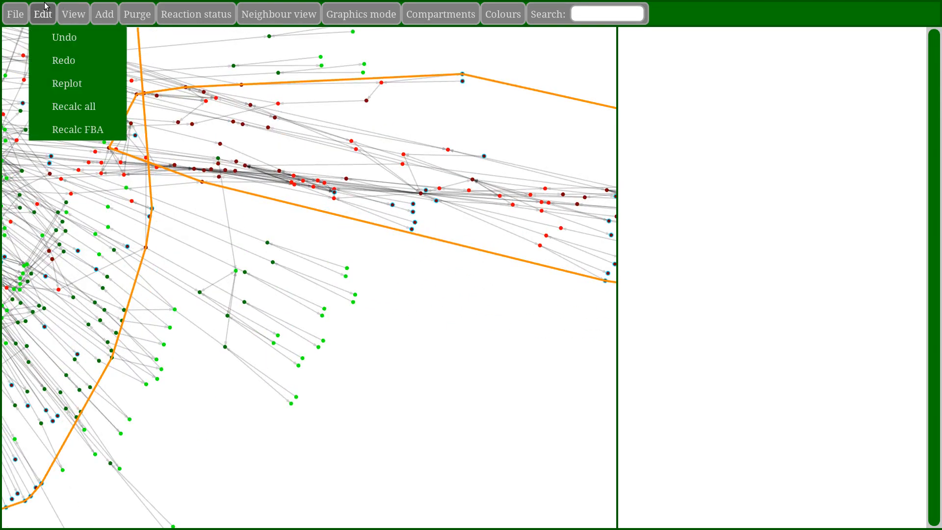
left_click(60, 37)
left_click(47, 20)
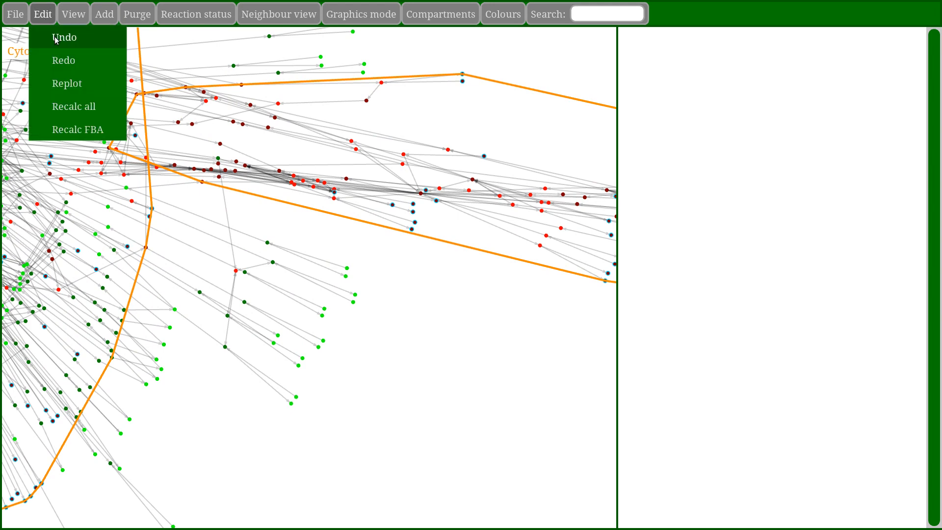
left_click(57, 38)
scroll(212, 249, "down", 5)
scroll(284, 184, "up", 2)
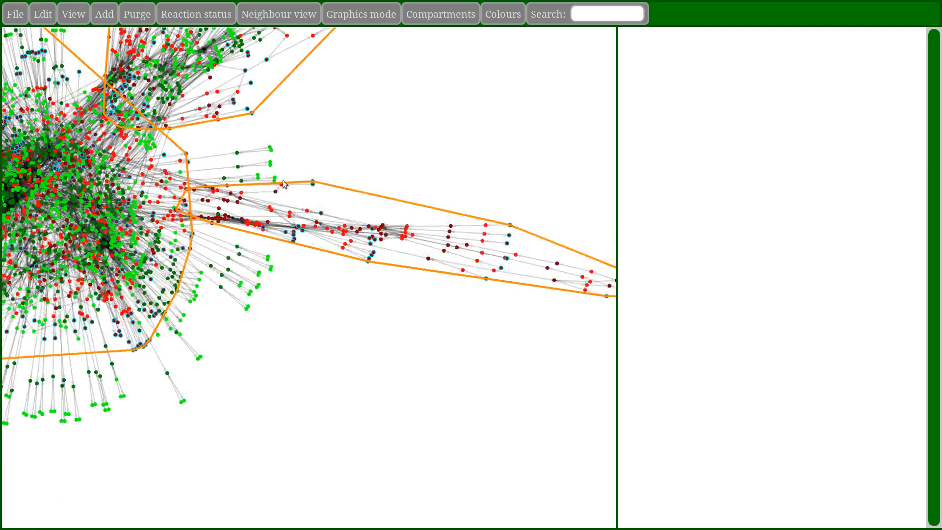
left_click_drag(339, 95, 301, 122)
scroll(226, 162, "down", 1)
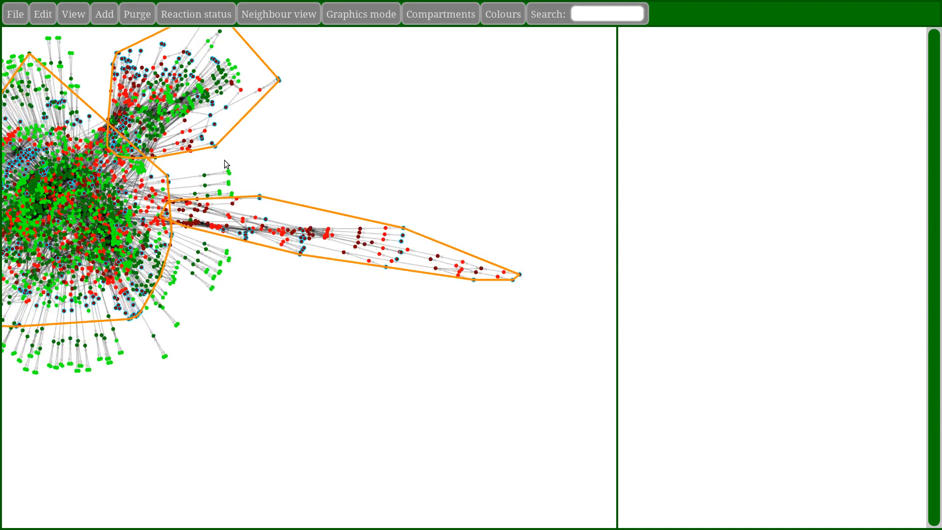
left_click(43, 14)
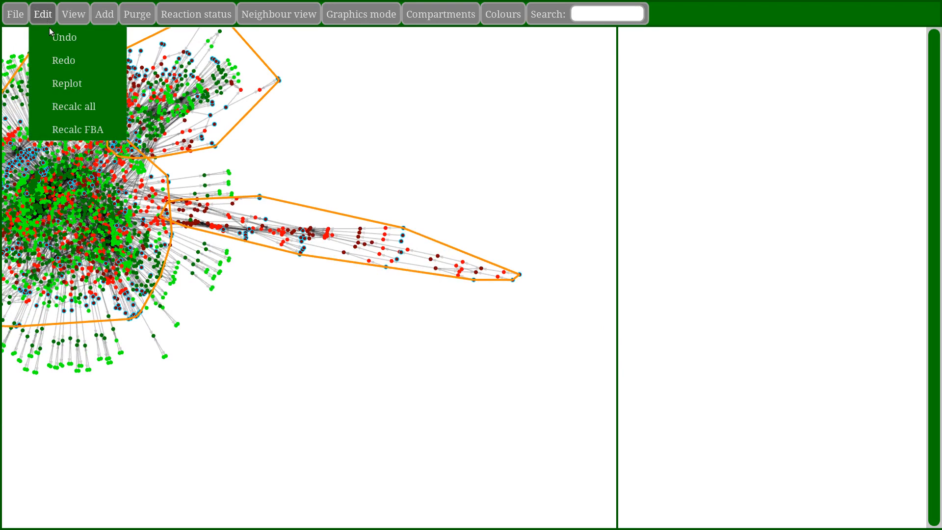
left_click_drag(266, 127, 452, 192)
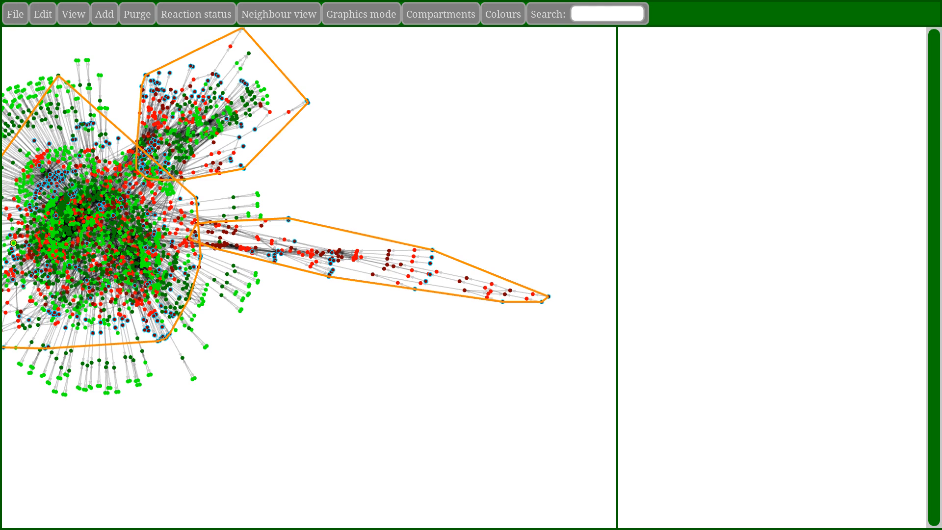
left_click_drag(311, 146, 309, 128)
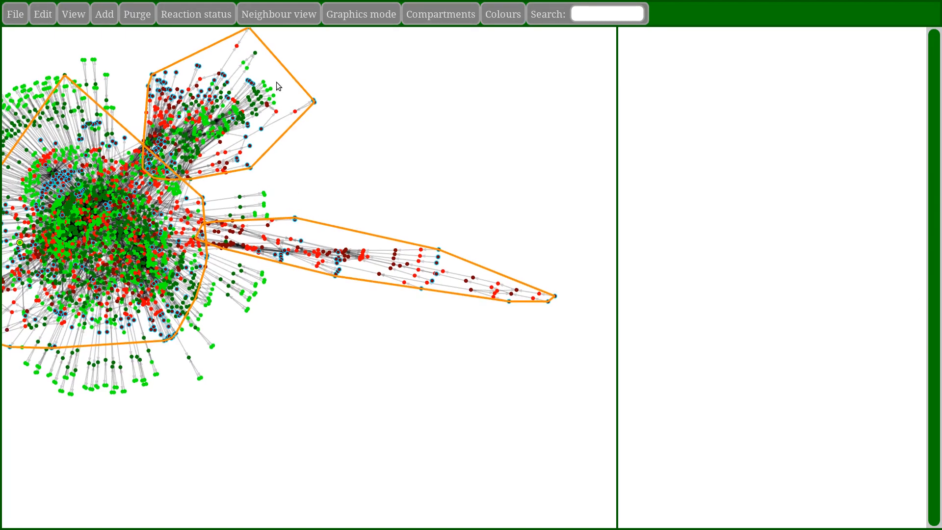
mouse_move(141, 19)
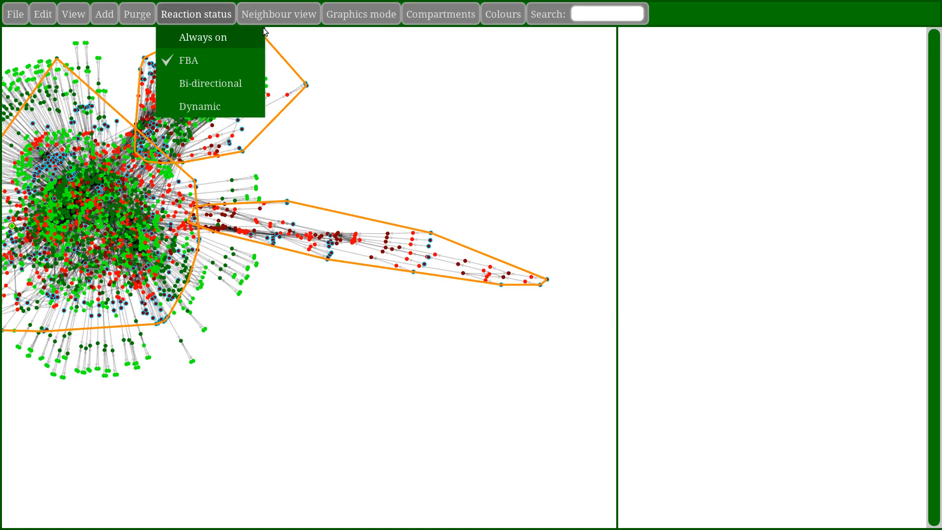
mouse_move(262, 19)
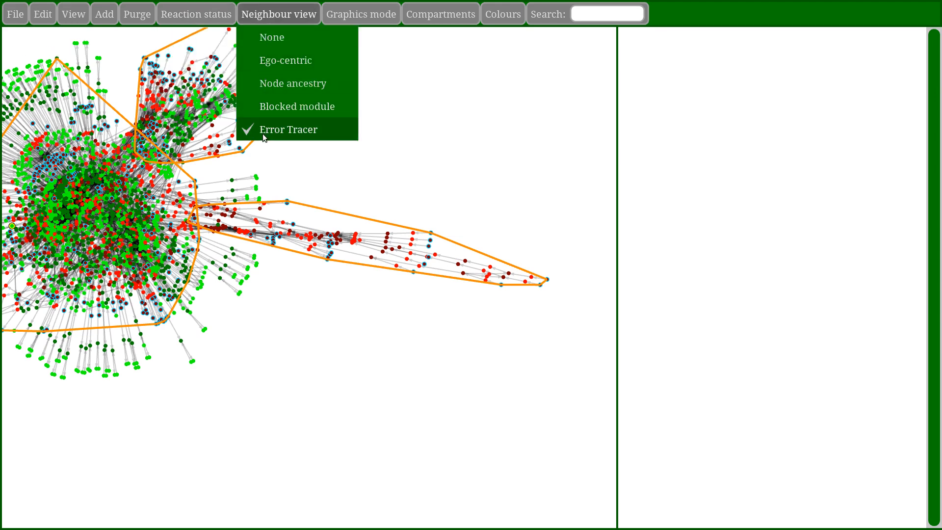
left_click_drag(217, 163, 298, 225)
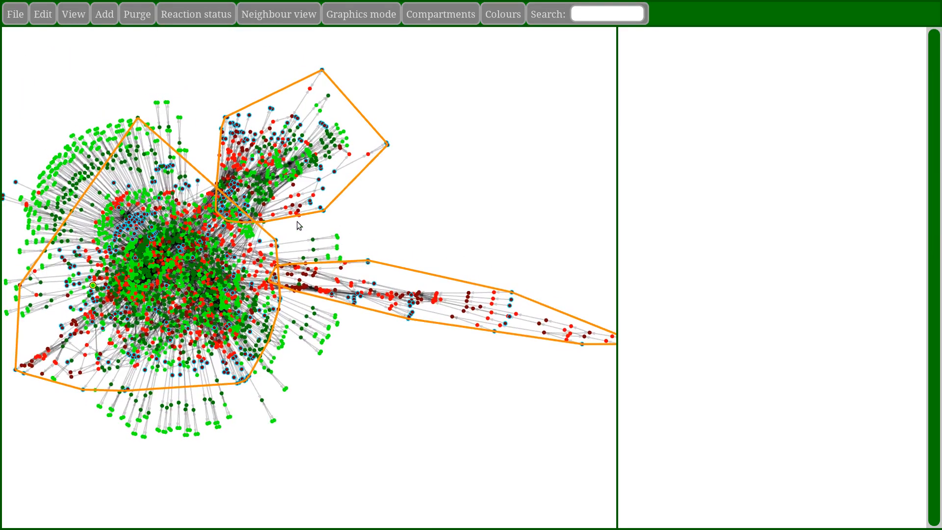
Recalculate the FBA and trace the species inducing inconsistency in the cytoplasmic reaction Glycosylphosphatidylinositol-alpha 1,4 mannosyltransferase I [R_GPI14].
scroll(153, 328, "up", 3)
scroll(153, 325, "up", 1)
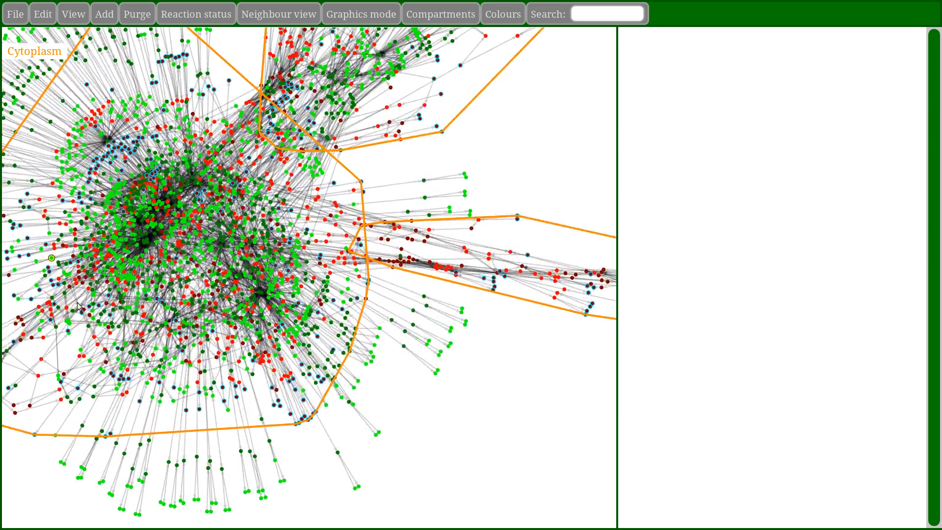
left_click_drag(98, 333, 330, 250)
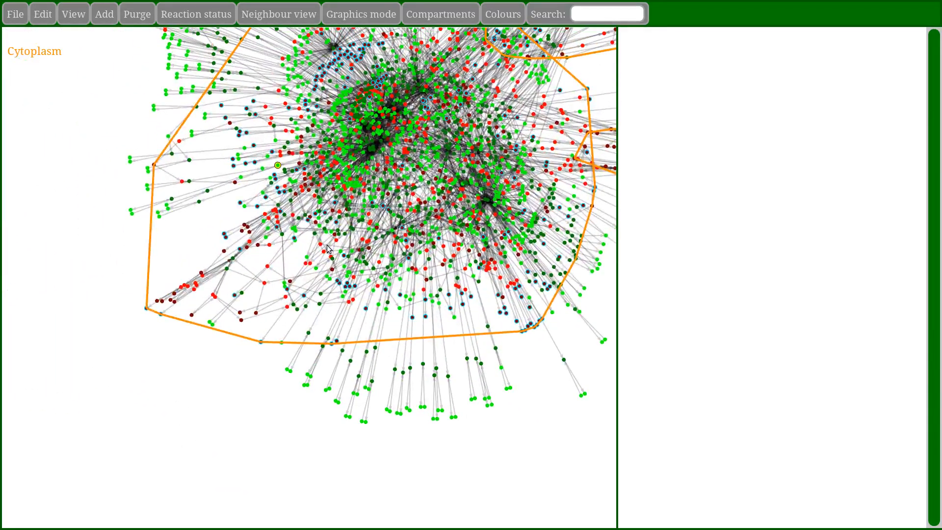
scroll(325, 303, "up", 2)
scroll(325, 303, "up", 2)
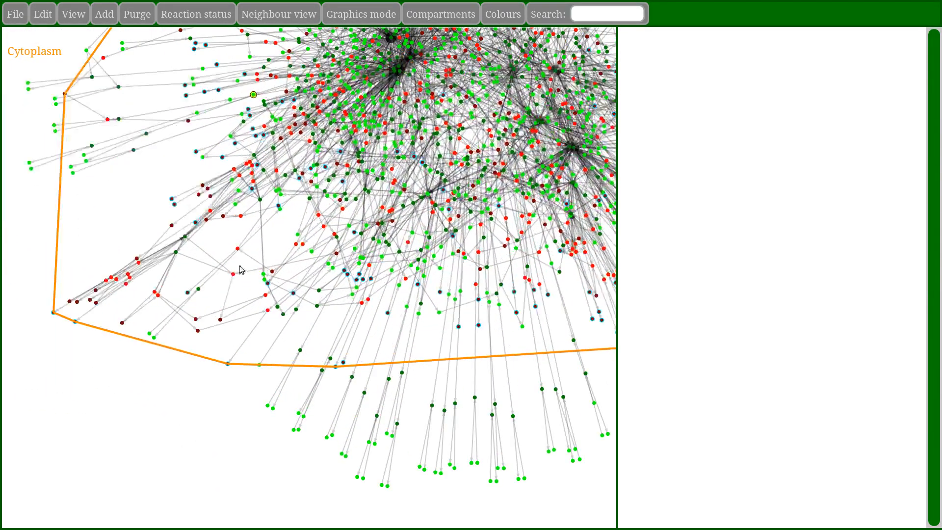
mouse_move(234, 276)
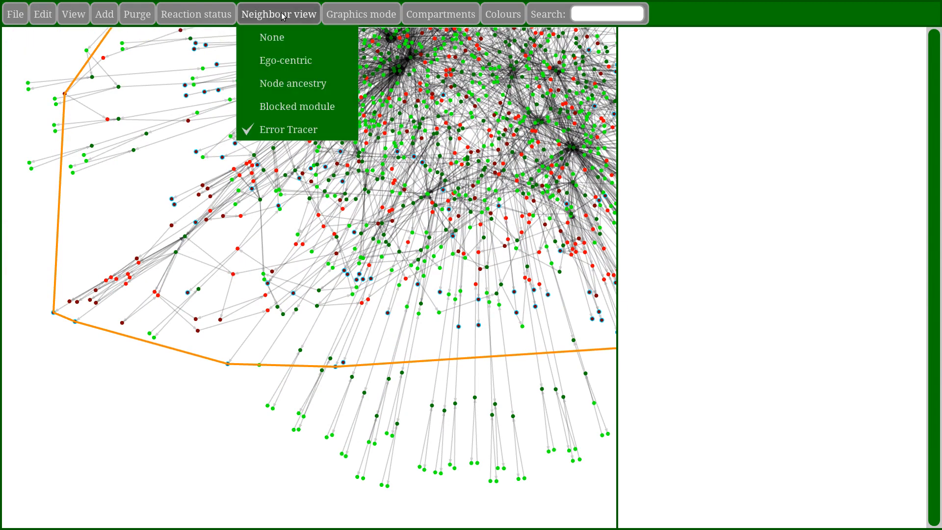
mouse_move(94, 15)
mouse_move(42, 14)
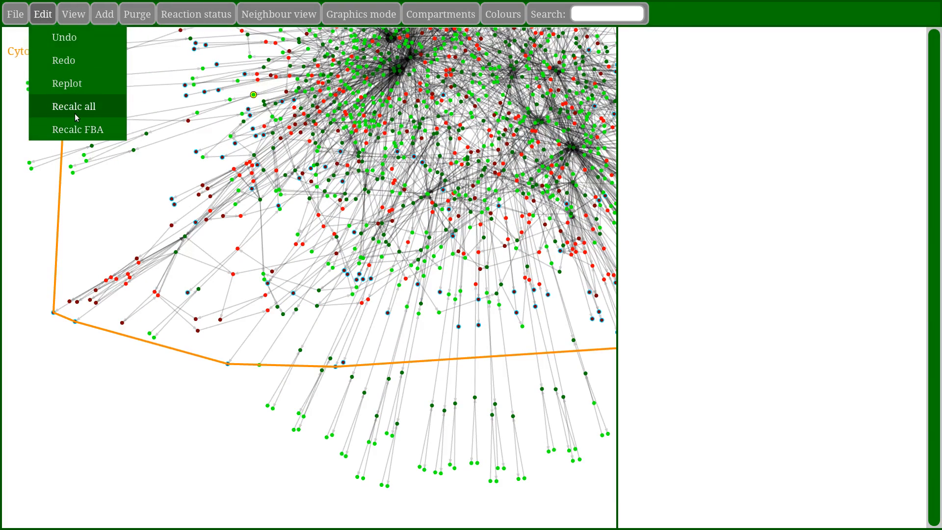
left_click(77, 129)
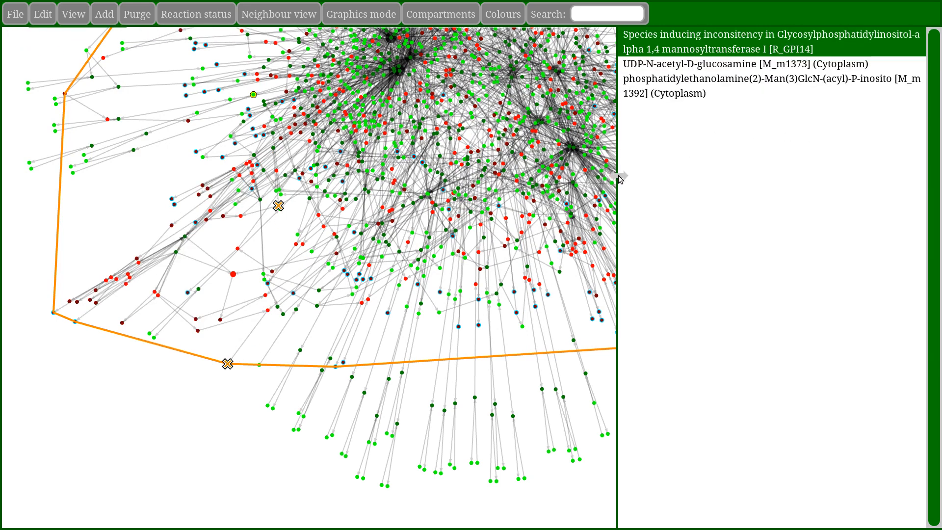
Widen the information pane and inspect the reactions blocked by the two traced species, M_m1373 and M_m1392.
left_click_drag(620, 179, 484, 179)
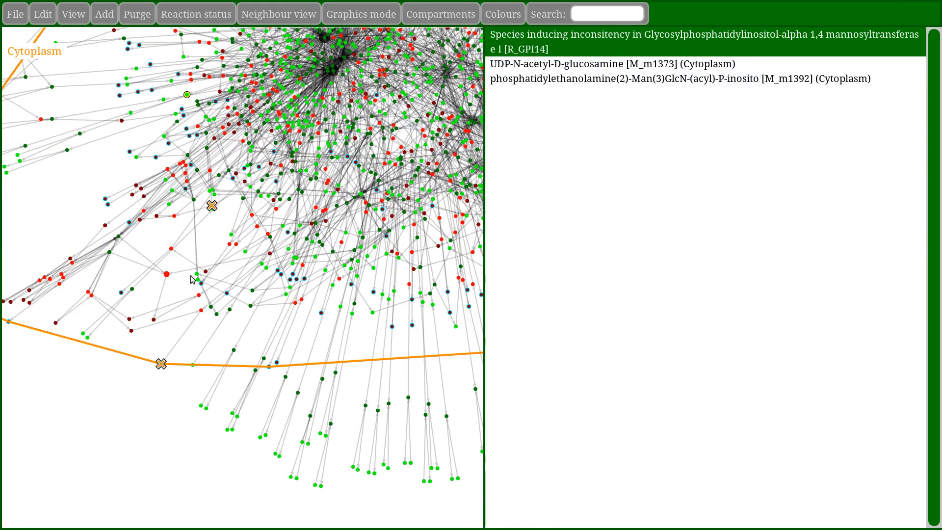
mouse_move(212, 207)
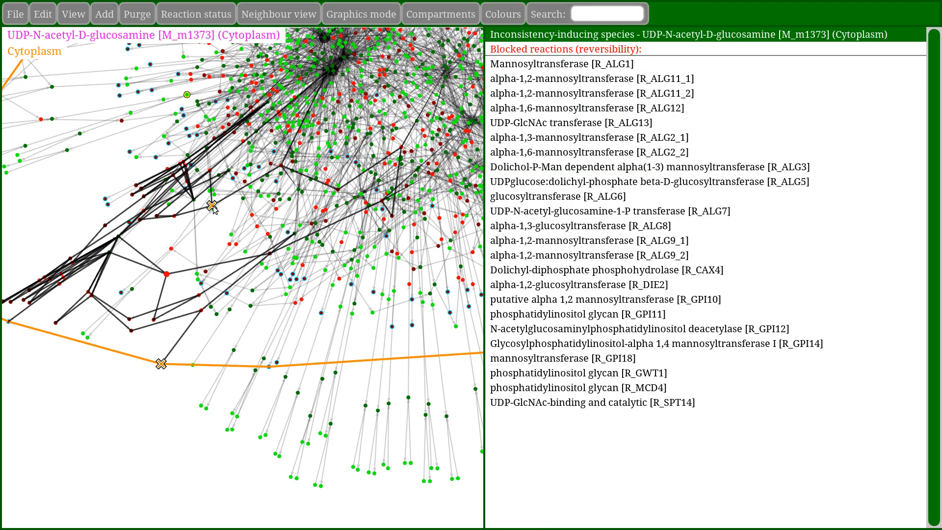
left_click(161, 364)
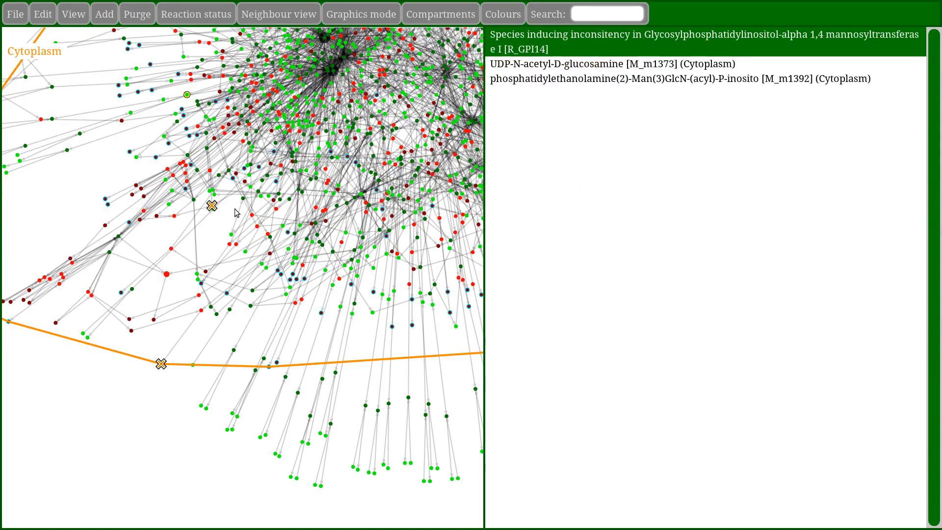
Examine the blocked reactions and network links around the inconsistency-inducing species UDP-N-acetyl-D-glucosamine [M_m1373] up close.
scroll(214, 217, "up", 5)
left_click_drag(205, 244, 290, 117)
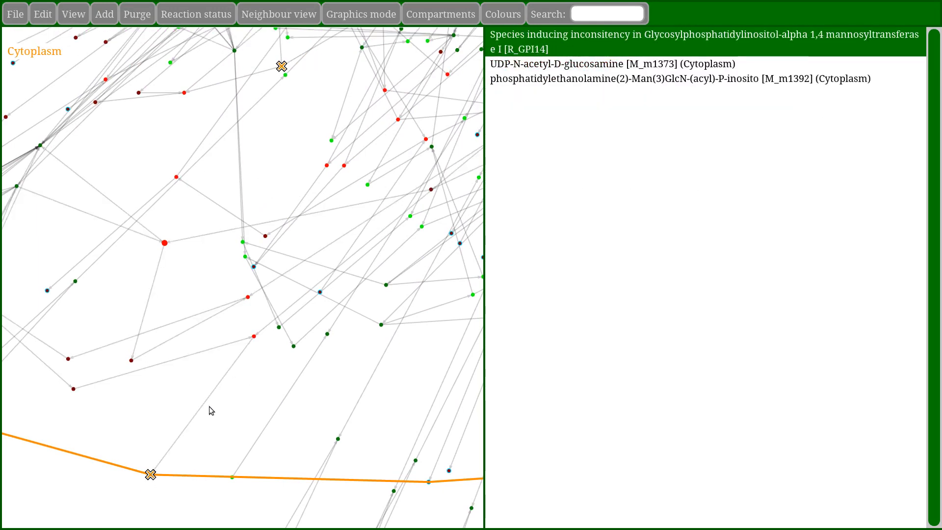
left_click_drag(245, 289, 193, 450)
scroll(211, 253, "up", 5)
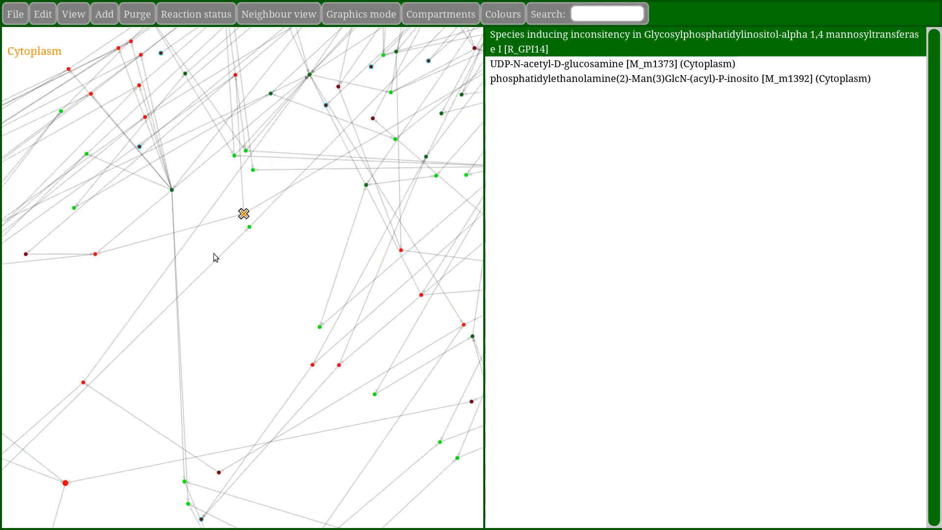
left_click(248, 208)
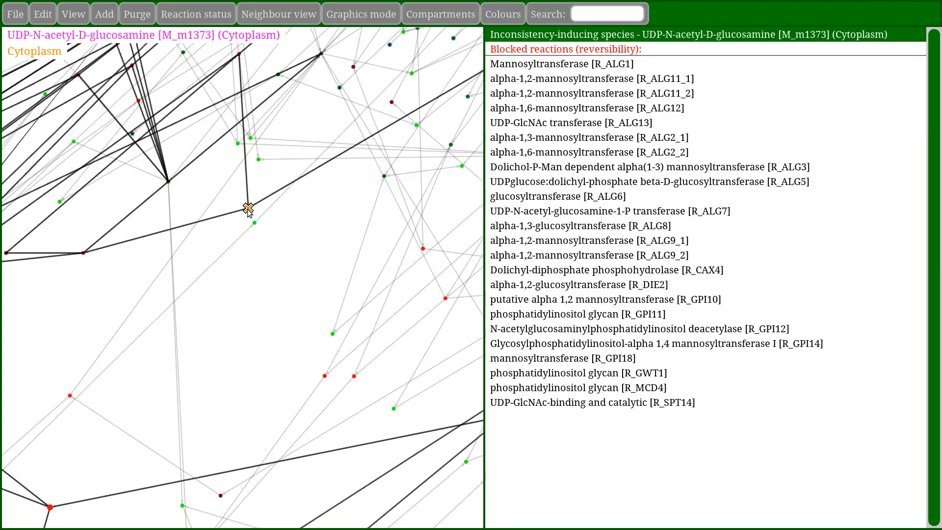
left_click(248, 209)
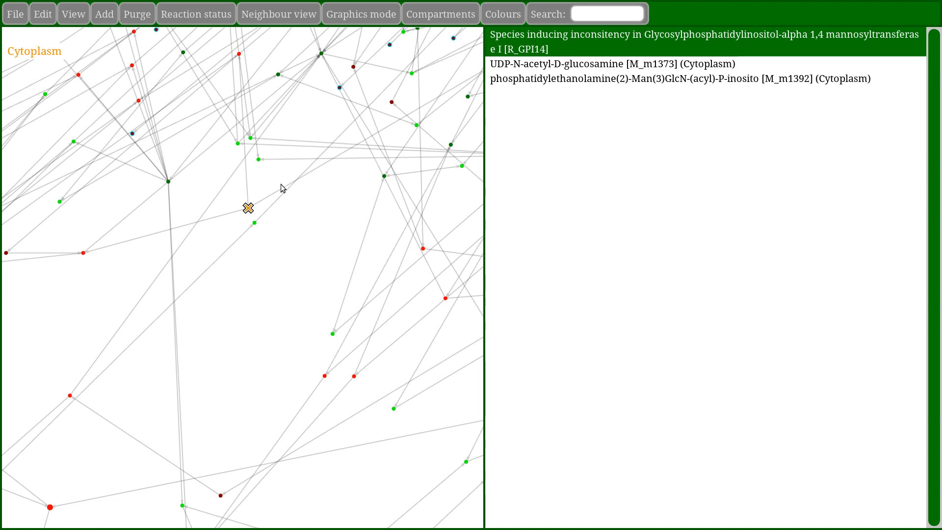
Return to reaction R_GPI14 and its two marked species, and release the reaction's inconsistency trace.
scroll(208, 351, "down", 5)
left_click_drag(223, 324, 294, 125)
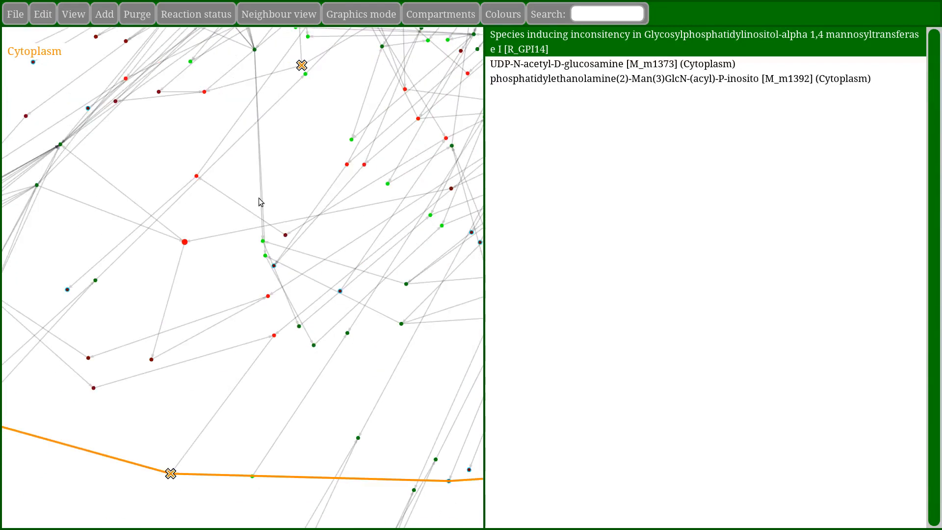
scroll(216, 393, "down", 4)
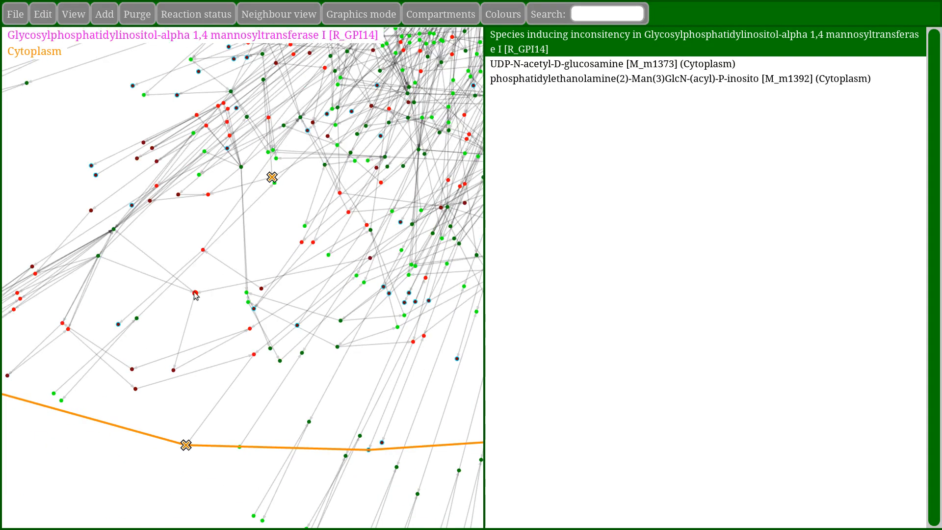
left_click(234, 408)
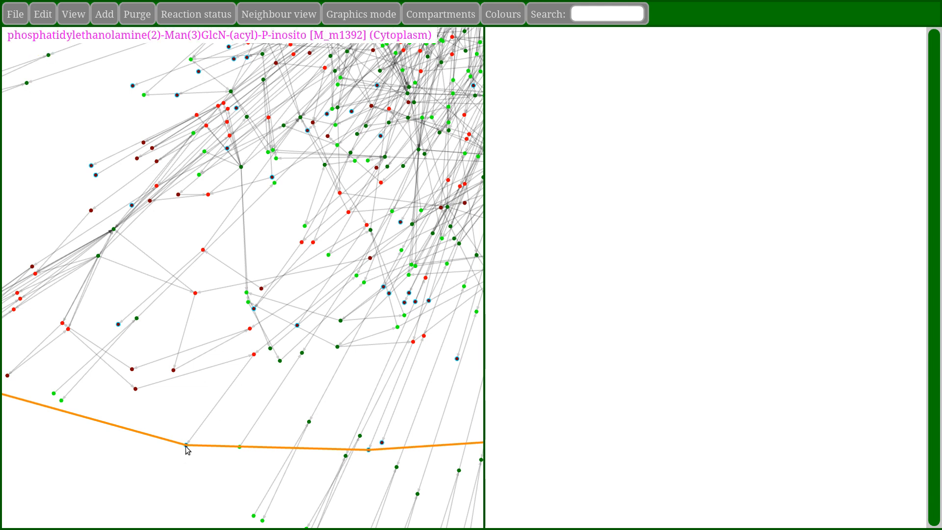
Start a new reaction and give it the ID R1.
left_click(103, 19)
left_click(133, 60)
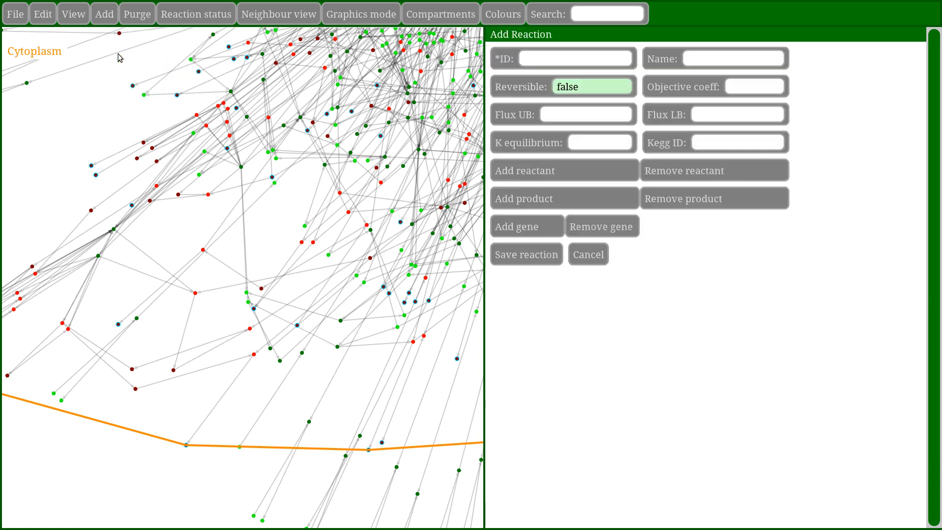
left_click(545, 61)
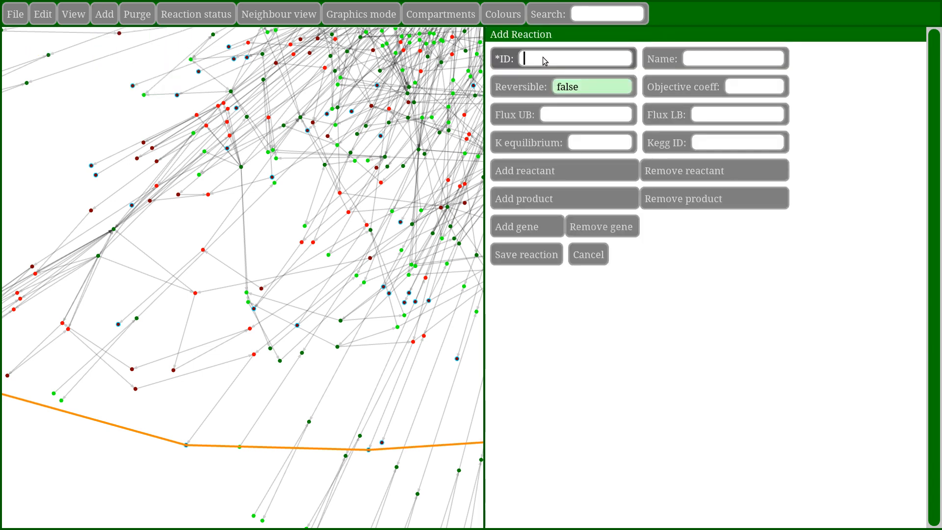
type("R1")
key("Return")
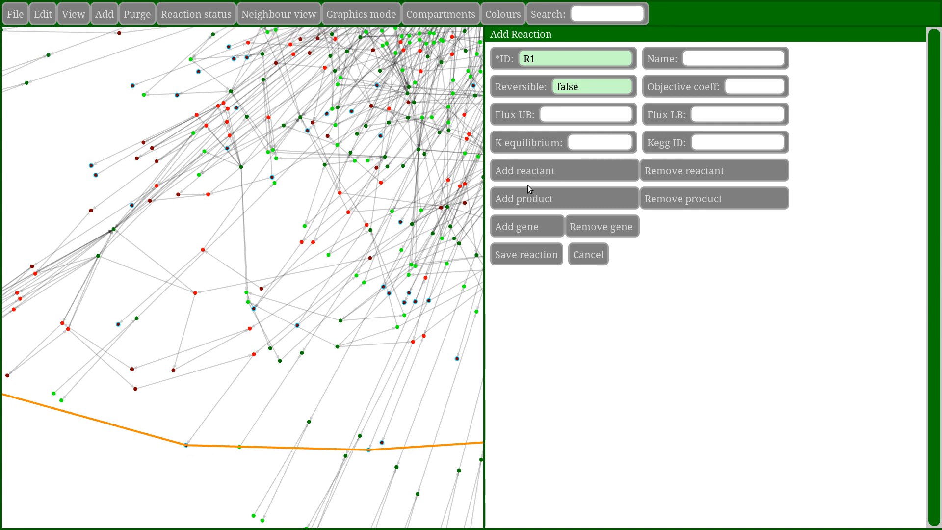
Add species M_m1392 as the reactant of R1, save the reaction and close its form.
left_click(540, 177)
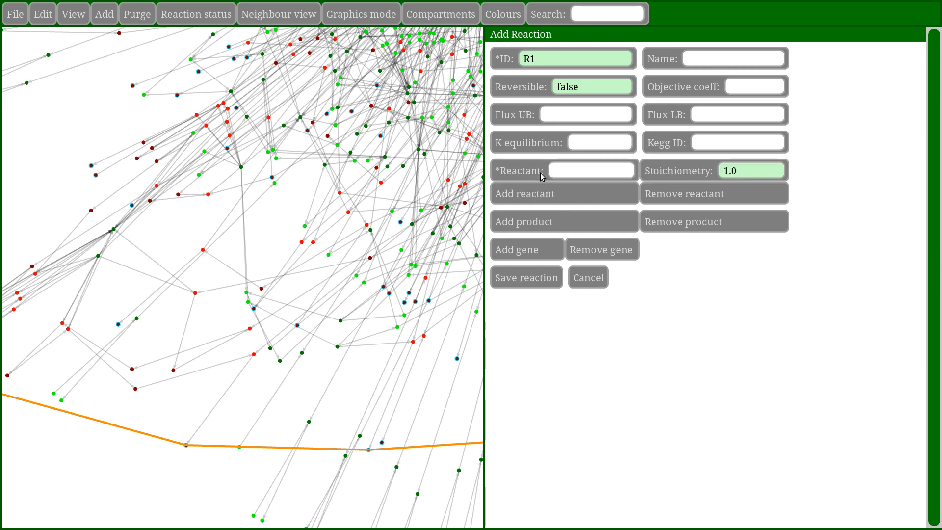
left_click(588, 169)
type("13")
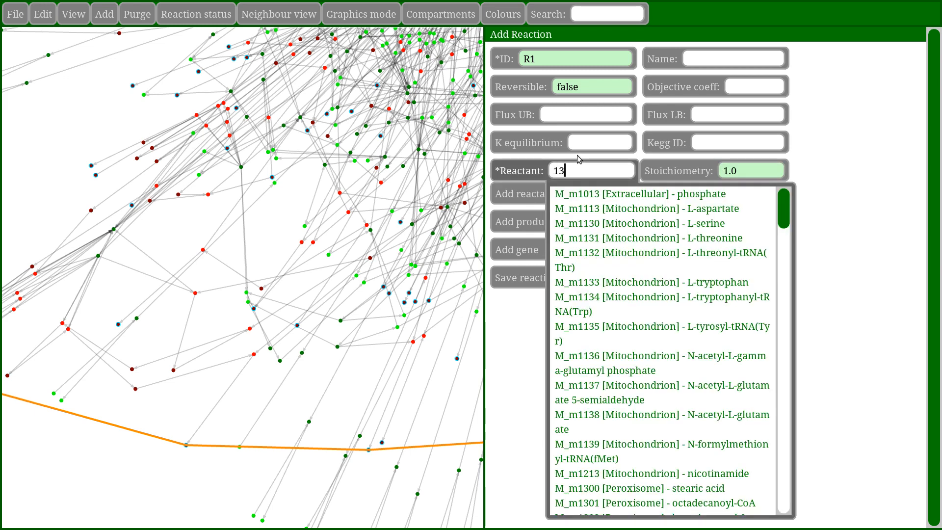
type("92")
left_click(578, 194)
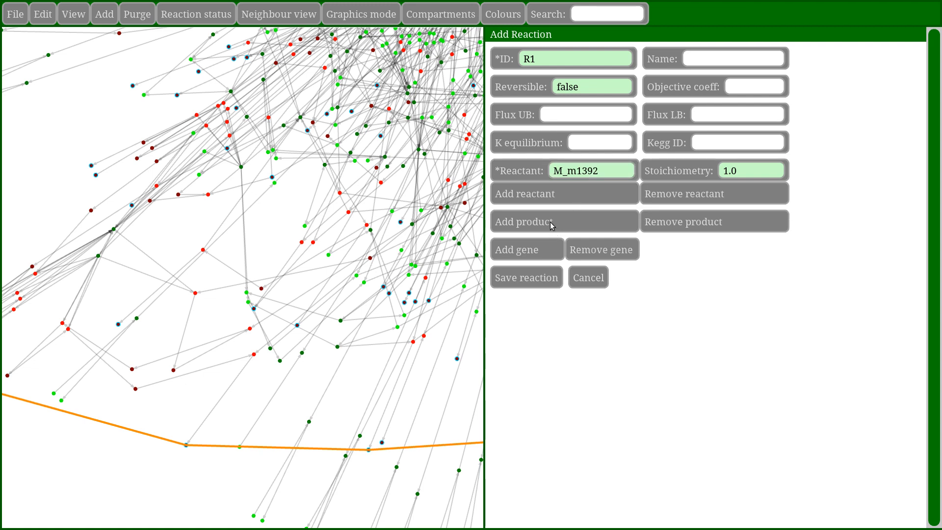
left_click(513, 278)
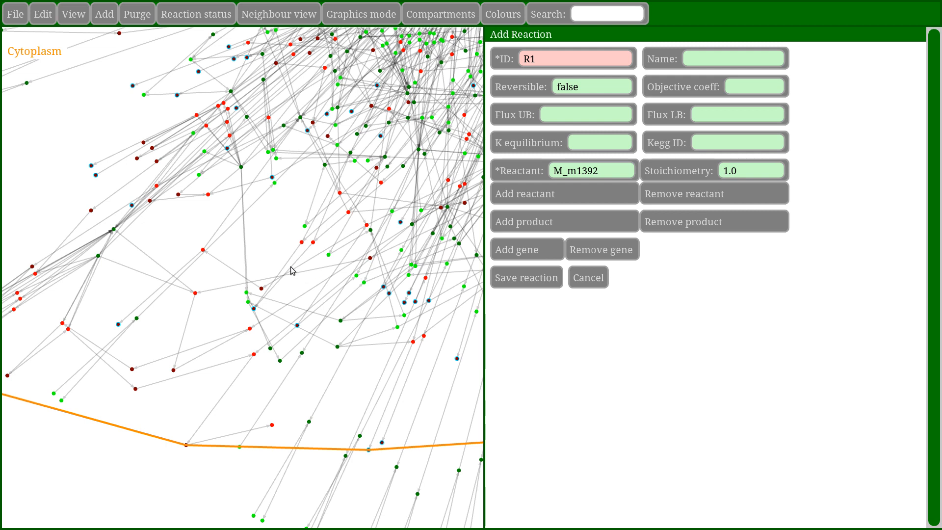
left_click(589, 281)
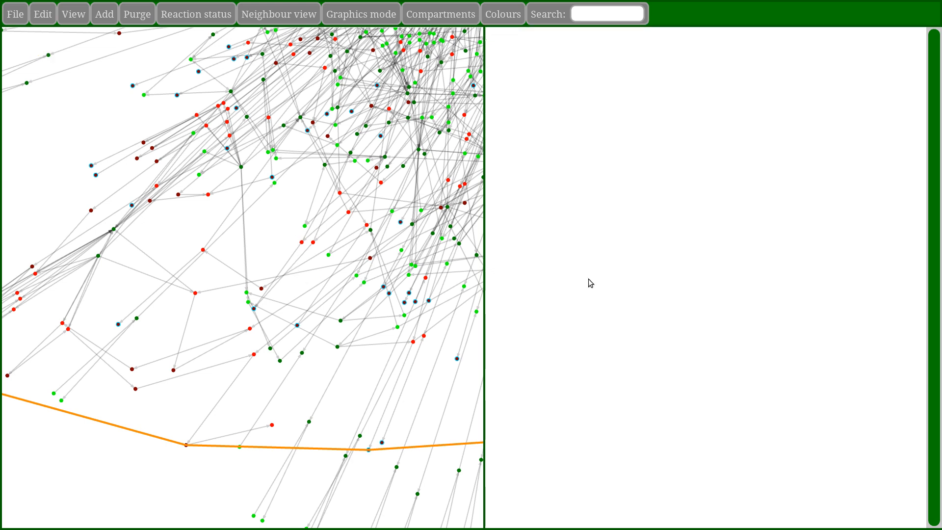
Start a second new reaction and give it the ID R2.
mouse_move(273, 178)
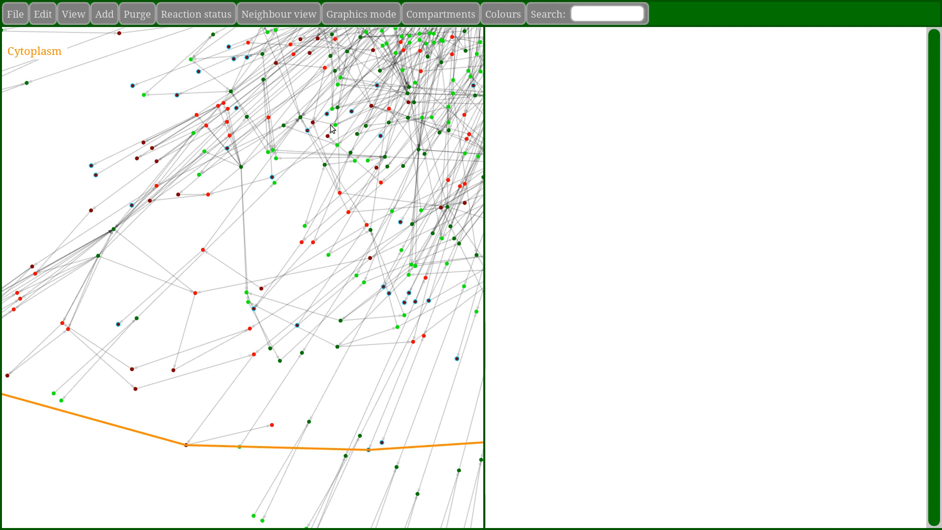
left_click(105, 14)
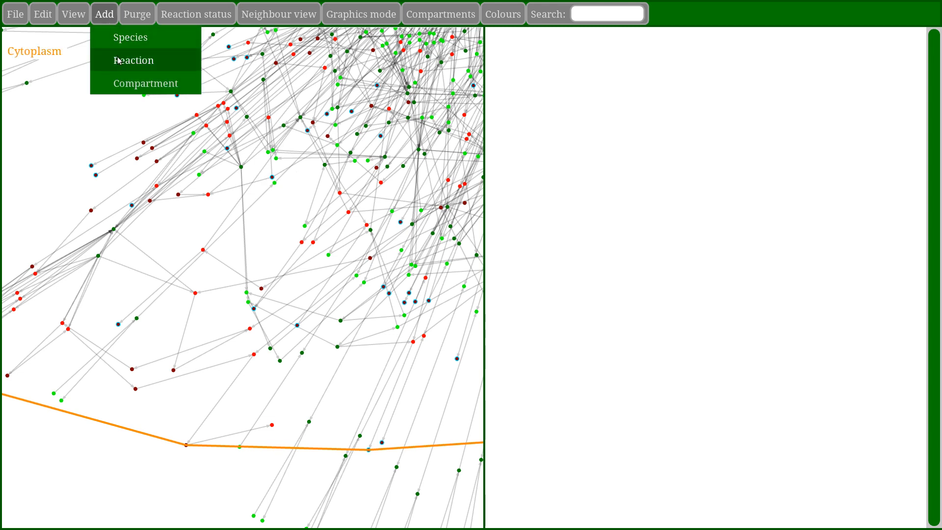
left_click(119, 60)
left_click(526, 59)
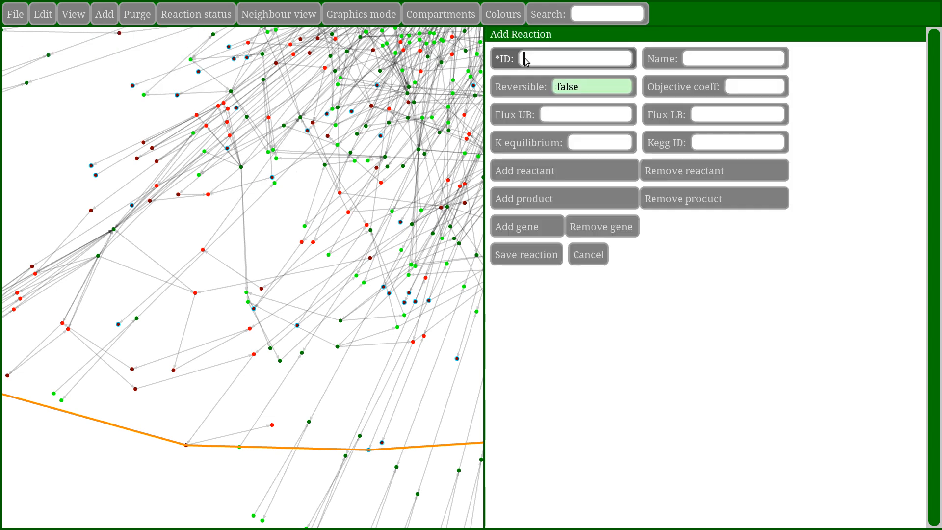
type("R2")
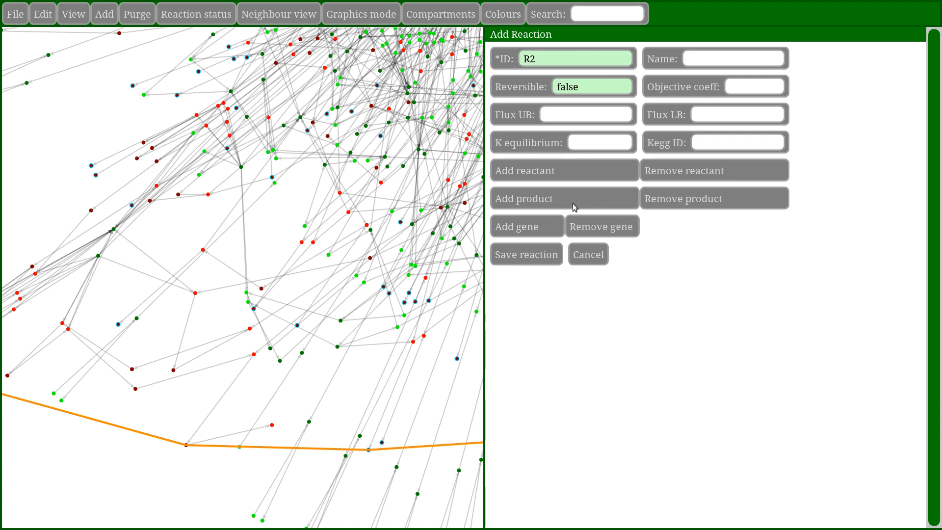
Add species UDP-N-acetyl-D-glucosamine [M_m1373] as the product of R2, save the reaction and close its form.
left_click(574, 201)
left_click(570, 204)
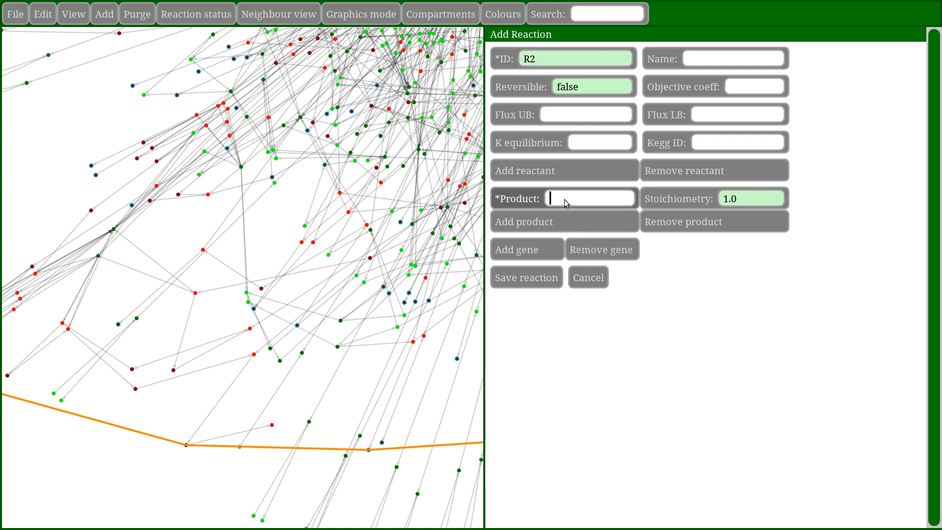
mouse_move(273, 181)
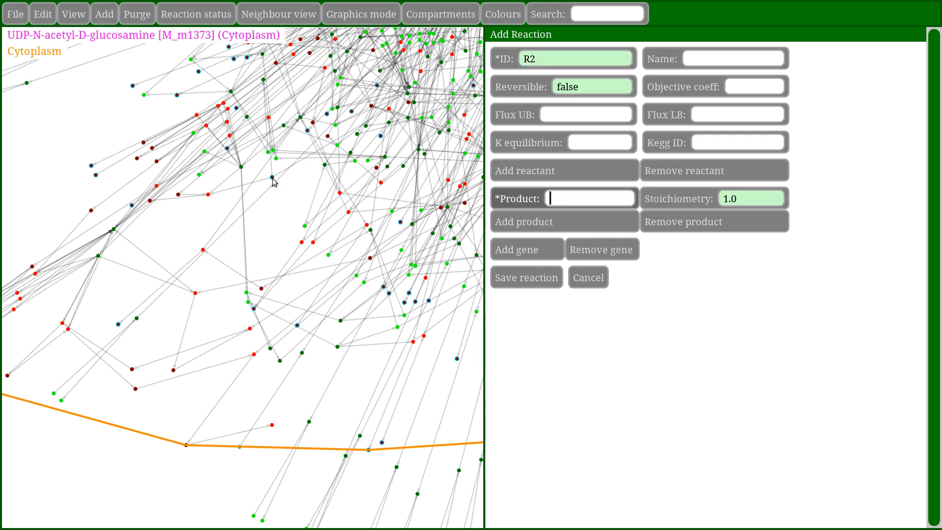
type("137")
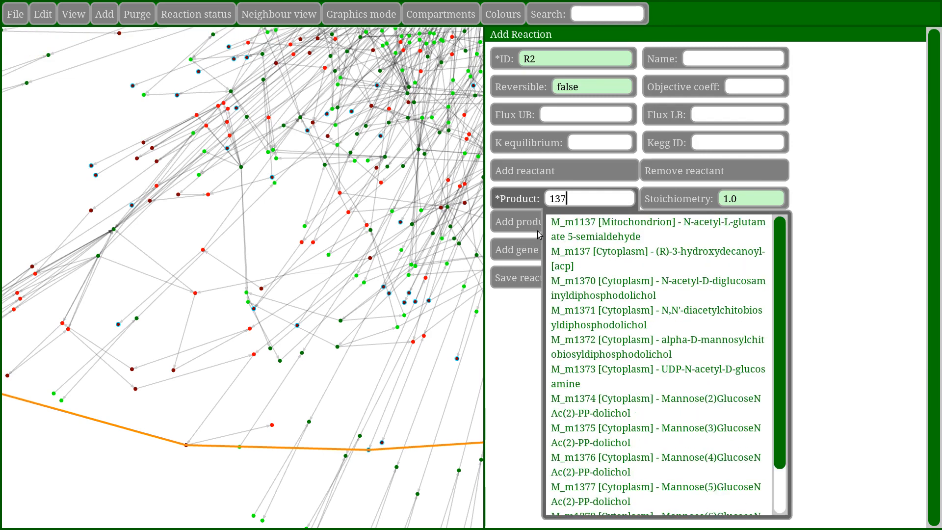
type("3")
left_click(614, 238)
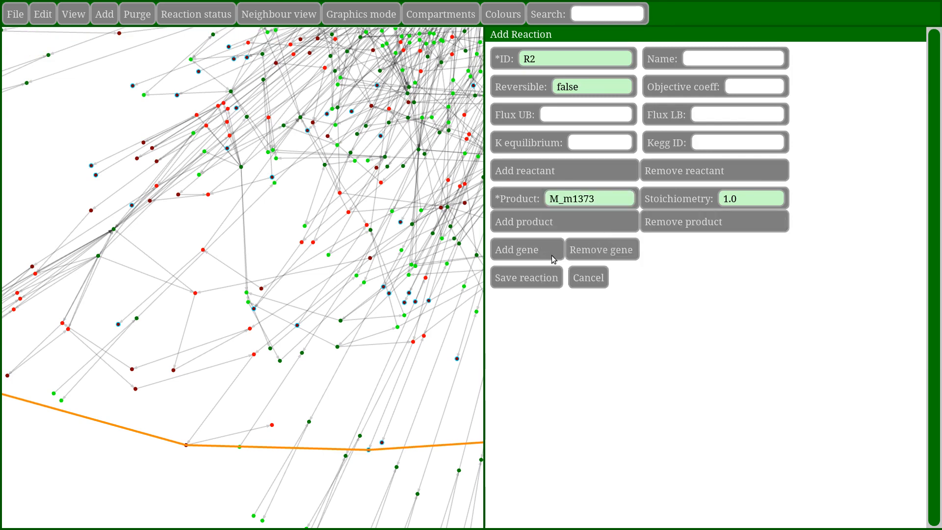
left_click(536, 282)
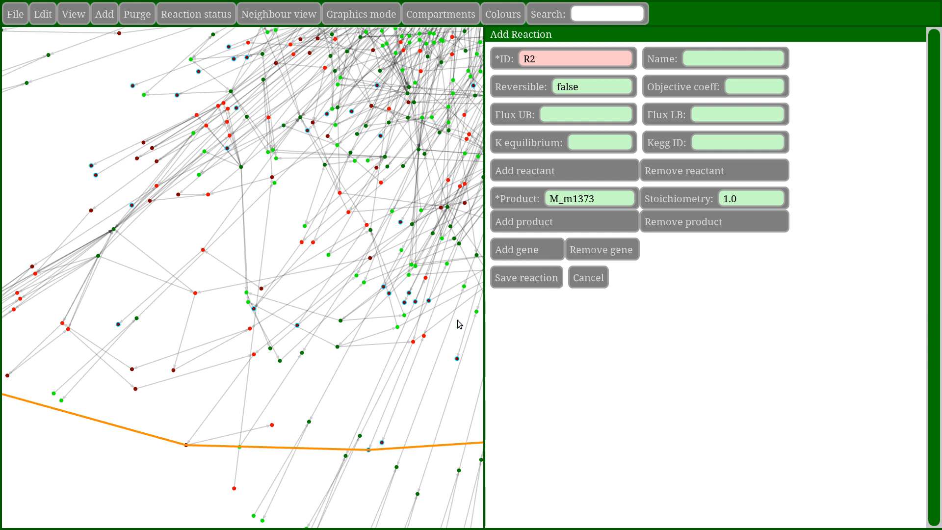
left_click(580, 278)
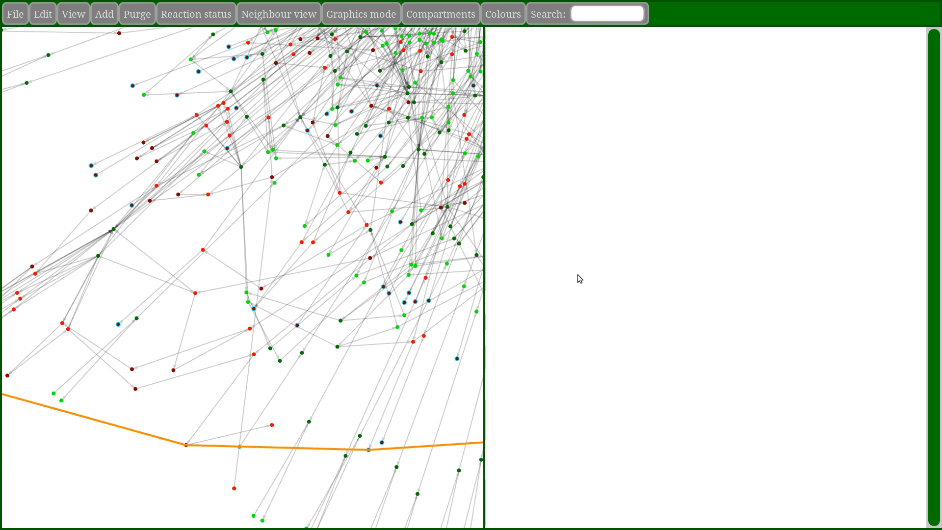
Narrow the information pane and recalculate the FBA with the two added reactions included.
left_click_drag(490, 219, 595, 221)
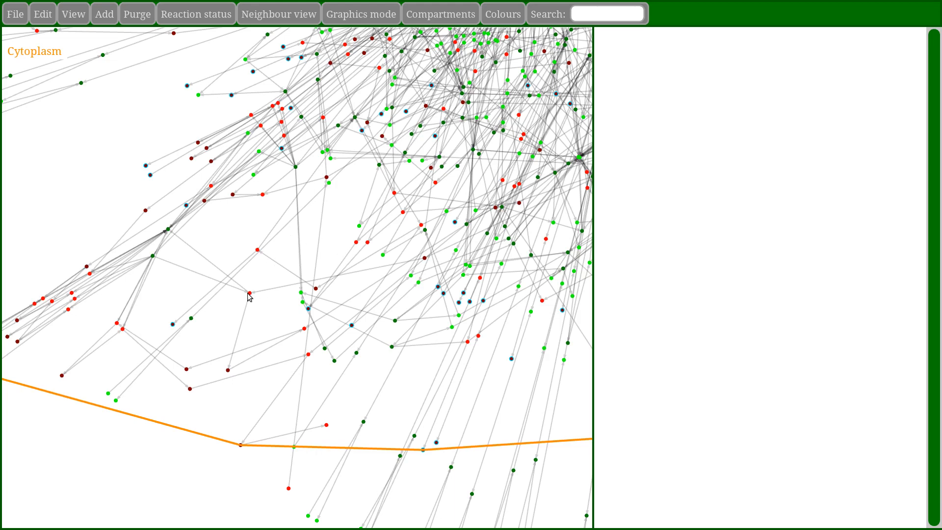
mouse_move(249, 294)
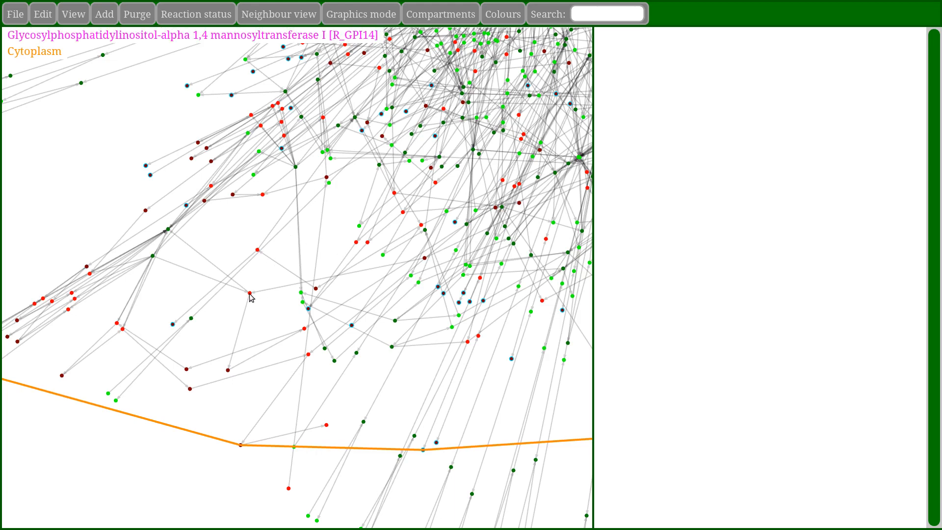
left_click(49, 20)
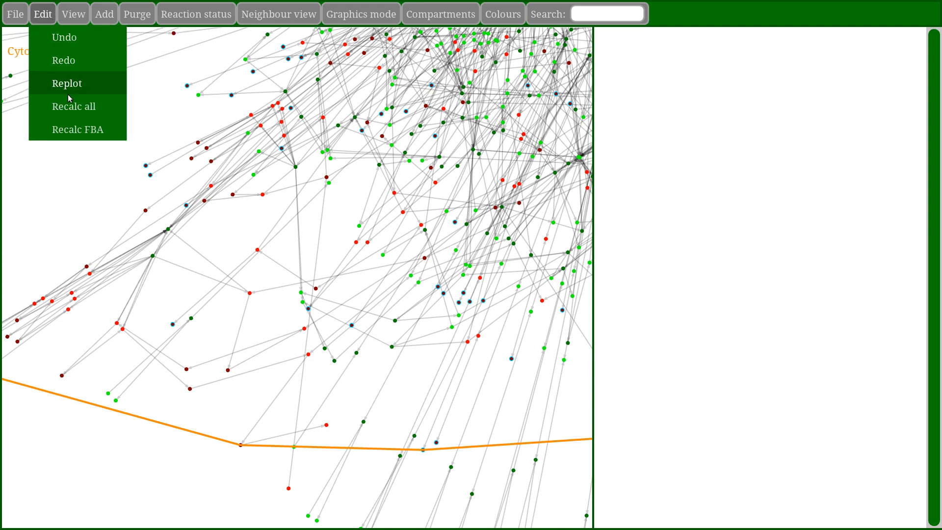
left_click(68, 129)
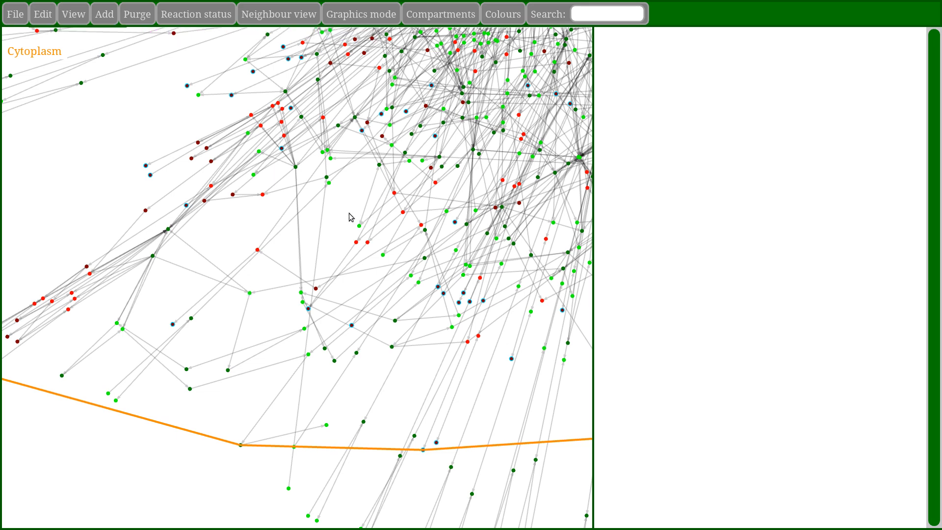
Bring the mitochondrion compartment into view and set the neighbour view to Error Tracer.
left_click_drag(352, 214, 235, 266)
scroll(234, 265, "down", 3)
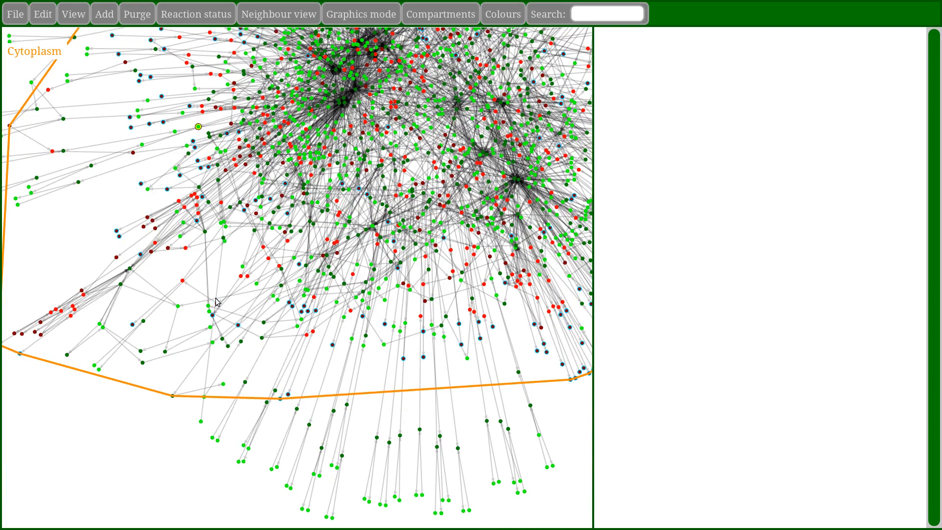
scroll(330, 372, "down", 5)
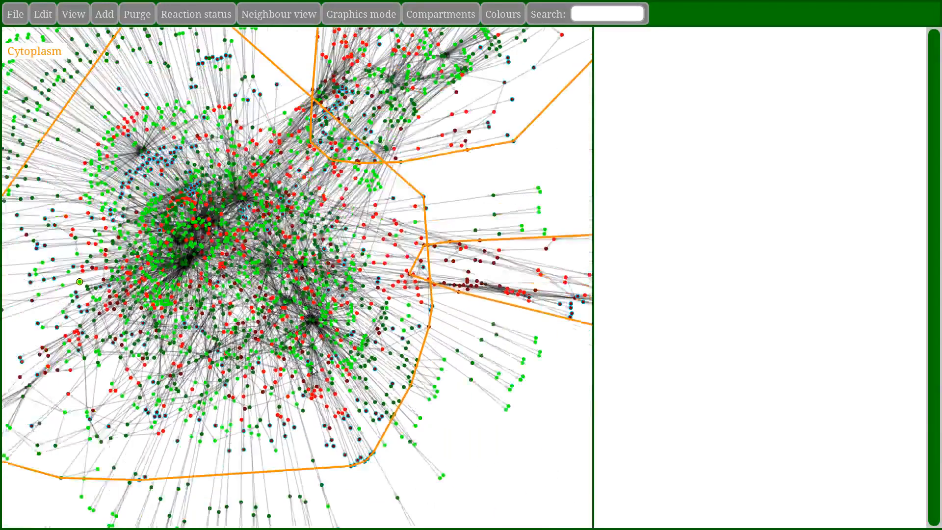
scroll(312, 367, "down", 2)
left_click_drag(420, 231, 365, 207)
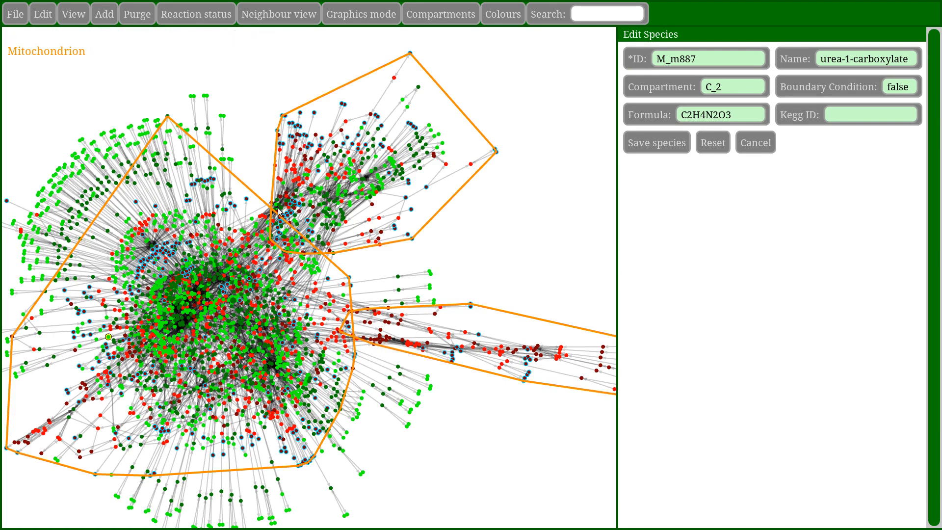
scroll(294, 211, "up", 2)
left_click(277, 24)
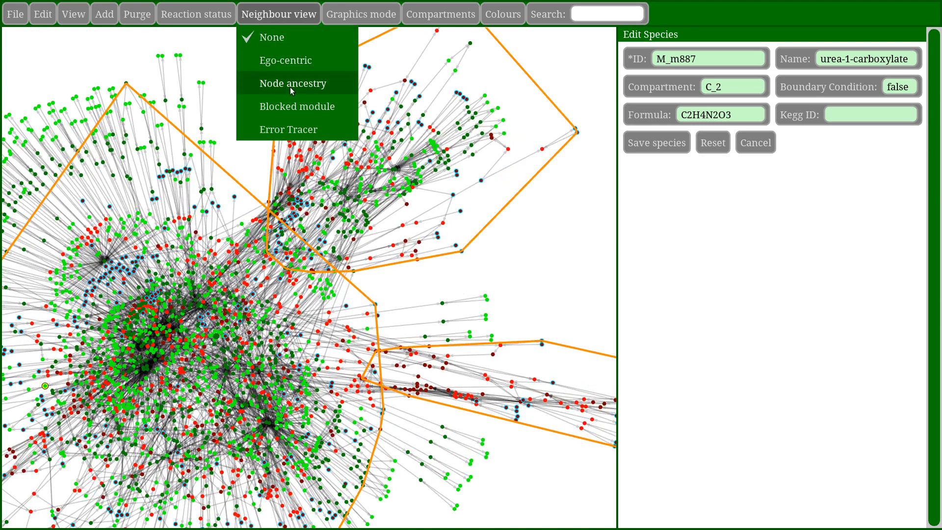
left_click(291, 130)
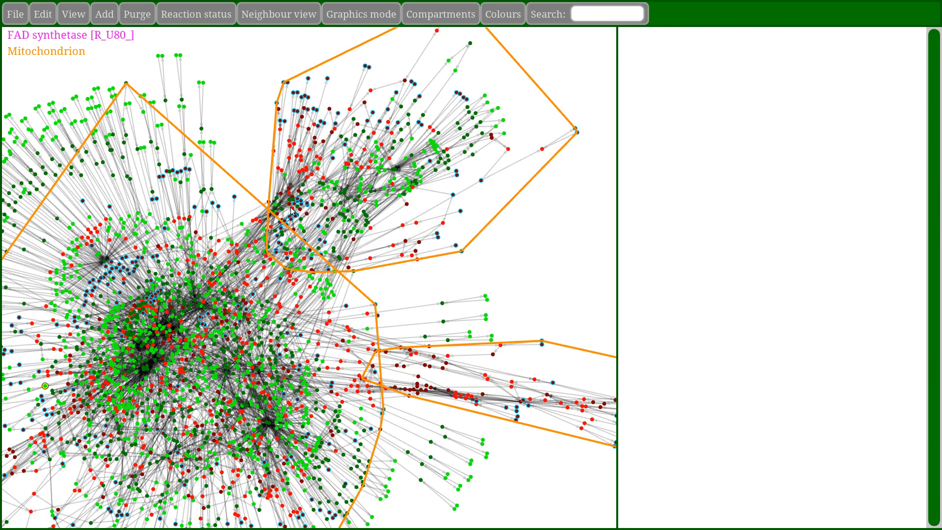
Recalculate the FBA and trace the species inducing inconsistency in the mitochondrial reaction FAD synthetase [R_U80_].
scroll(292, 212, "down", 2)
mouse_move(62, 24)
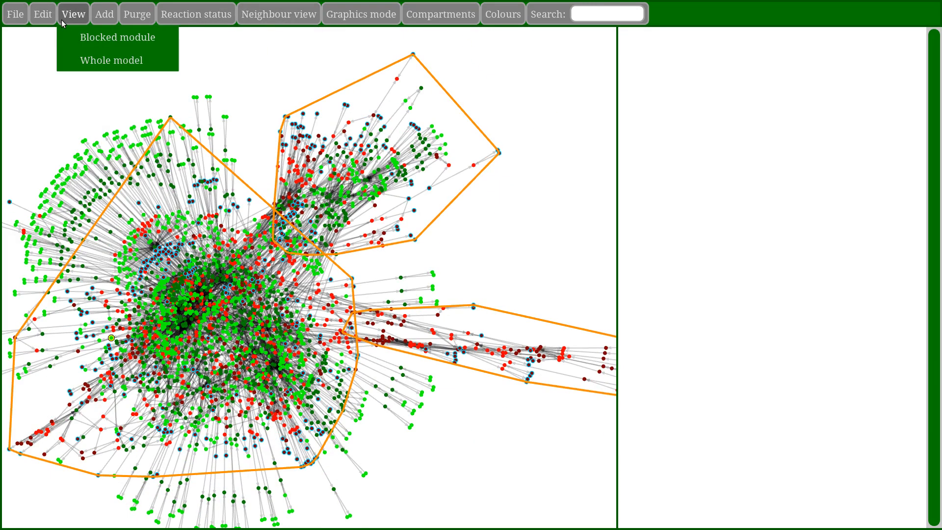
left_click(62, 130)
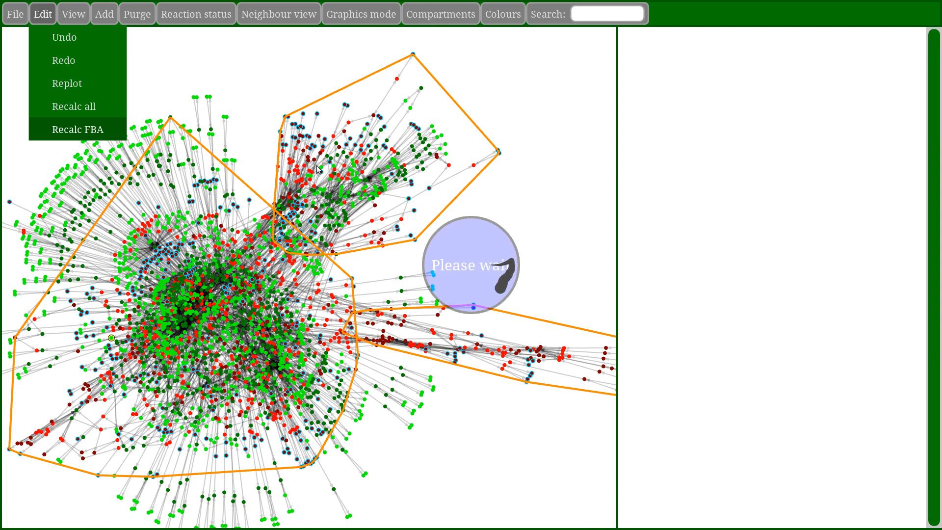
left_click(292, 211)
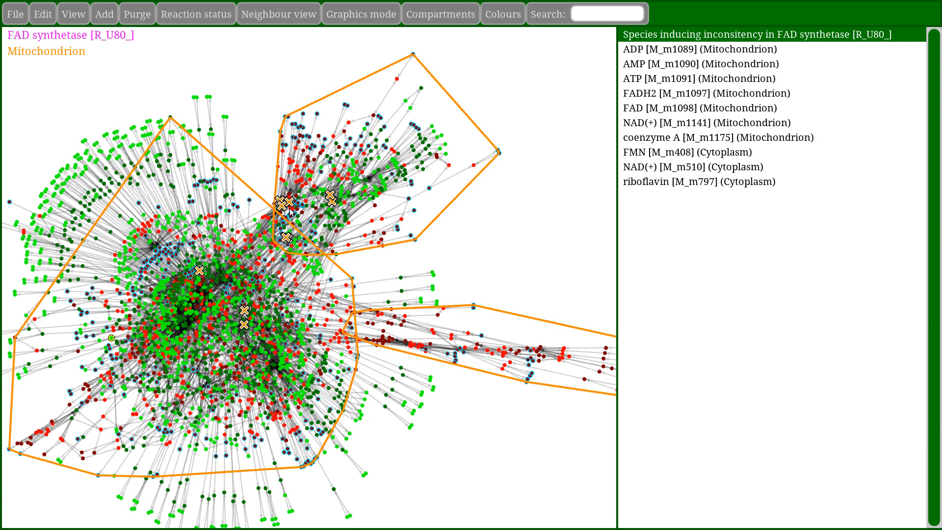
Examine the blocked reactions, constraining species and network links of the marked inconsistency-inducing species FAD [M_m1098] in the mitochondrion.
scroll(288, 220, "up", 3)
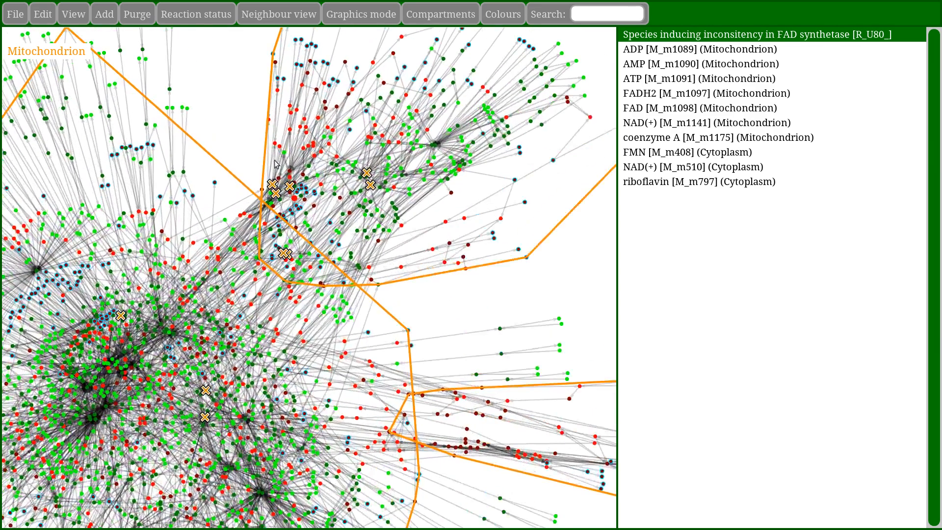
scroll(193, 388, "down", 3)
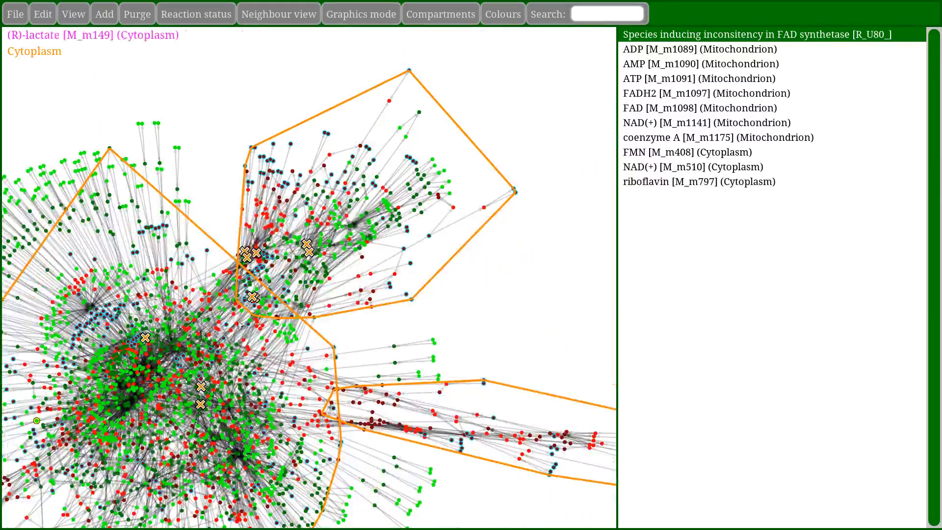
left_click(252, 297)
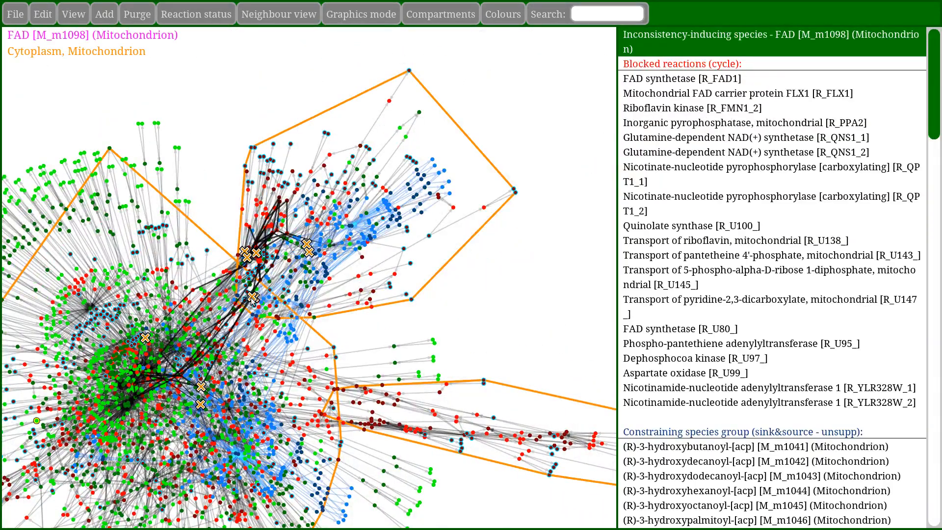
left_click_drag(249, 342, 277, 289)
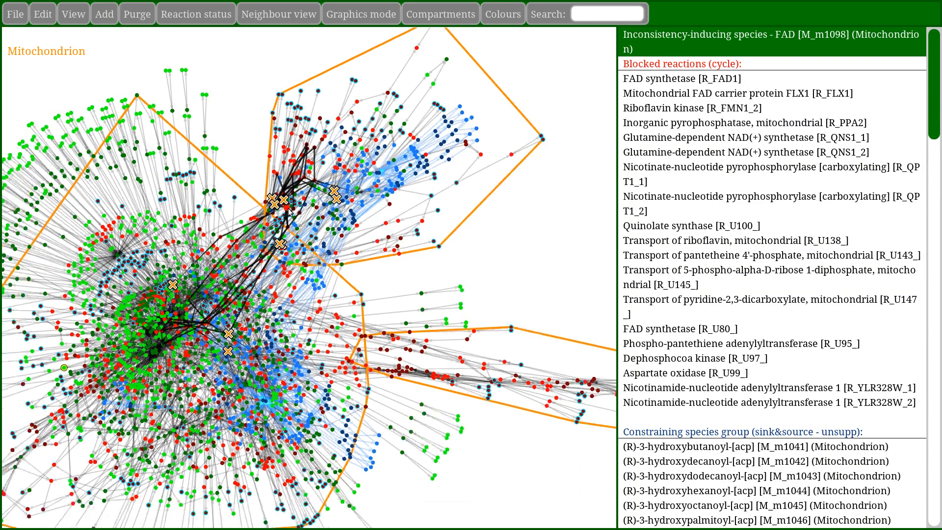
scroll(290, 210, "up", 3)
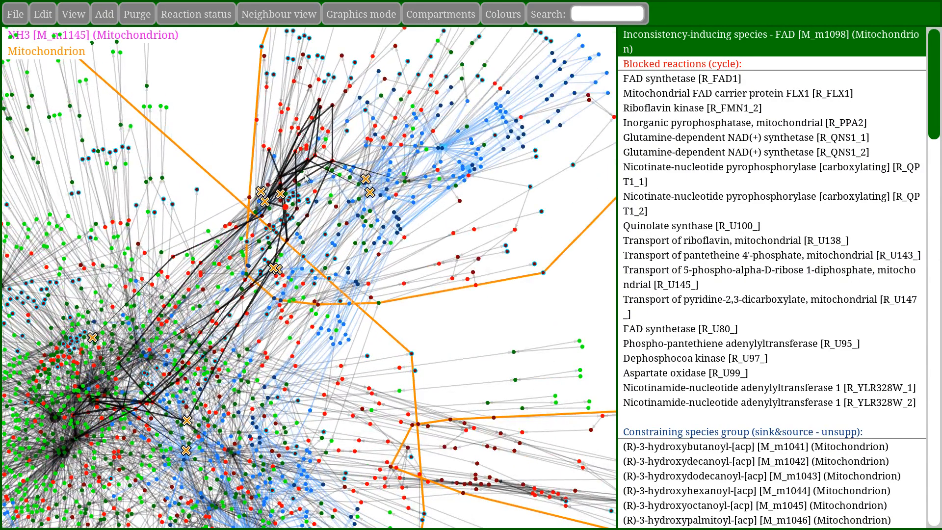
Set the neighbour view to Ego-centric and show the reactants and products of the mitochondrial reaction FAD synthetase [R_U80_].
scroll(306, 177, "down", 1)
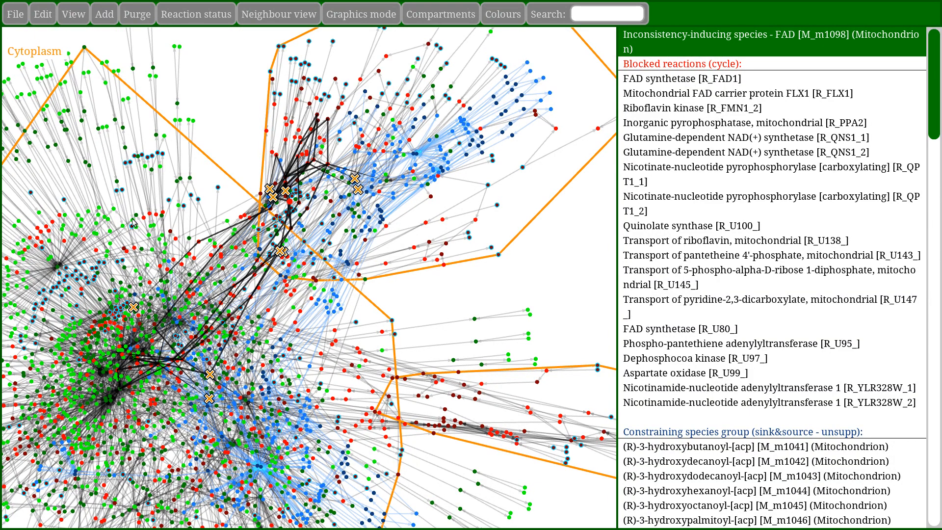
left_click_drag(132, 219, 189, 246)
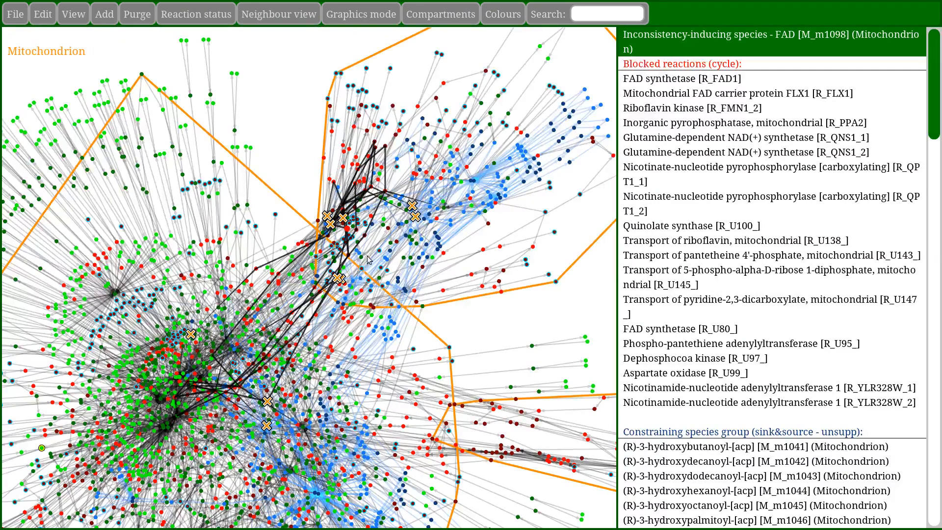
scroll(378, 236, "up", 1)
scroll(379, 236, "up", 1)
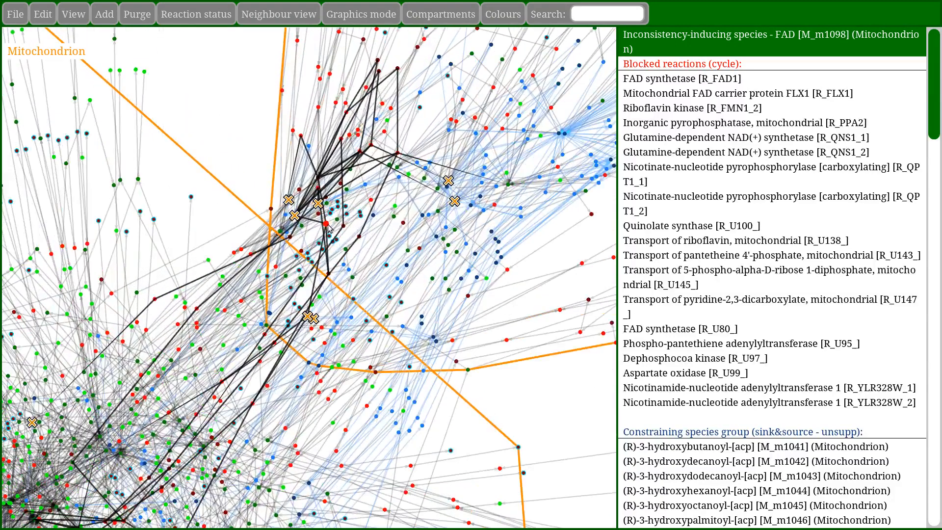
left_click(289, 14)
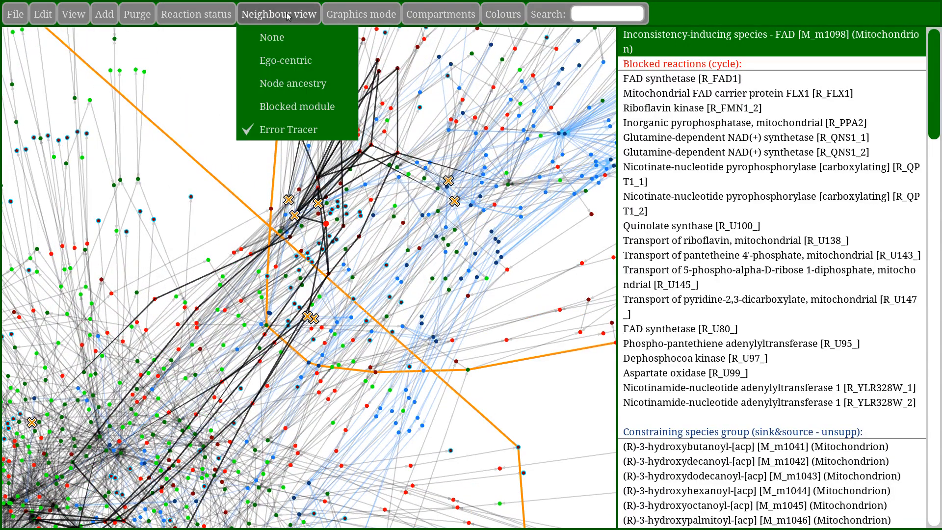
left_click(285, 67)
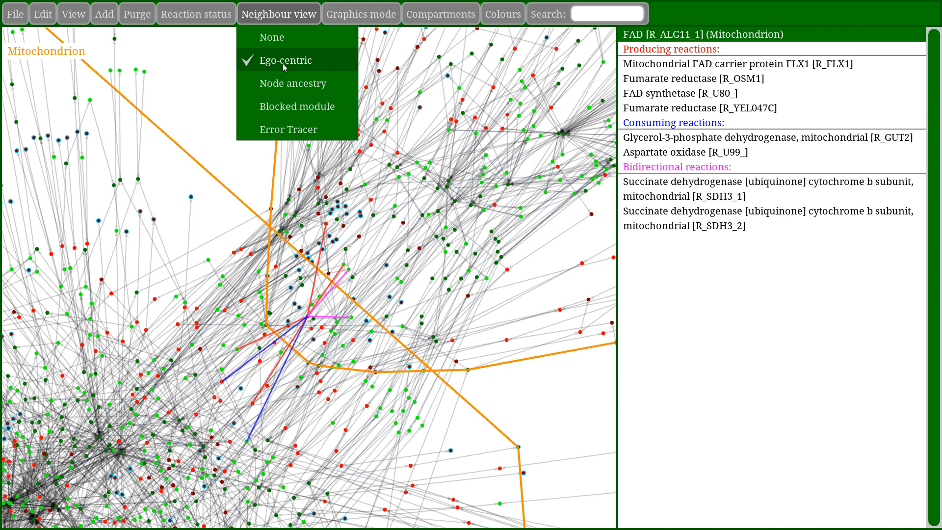
left_click(327, 225)
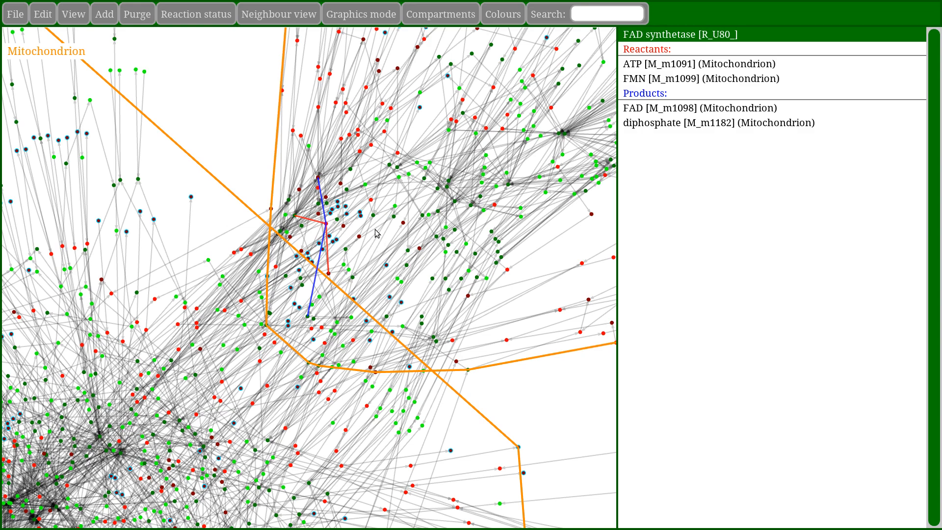
scroll(390, 192, "down", 3)
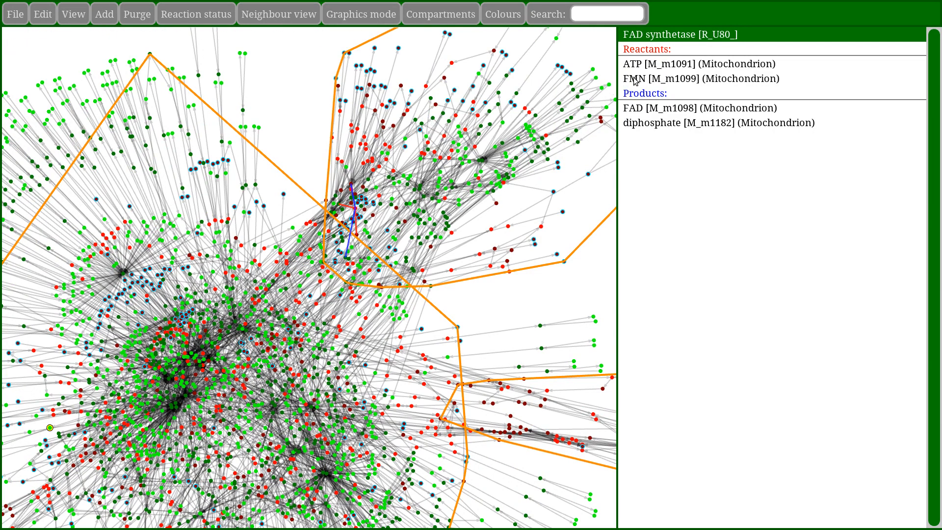
Return the neighbour view to Error Tracer and inspect the inconsistency-inducing species AMP [M_m1090] in the mitochondrion.
left_click(253, 14)
left_click(303, 130)
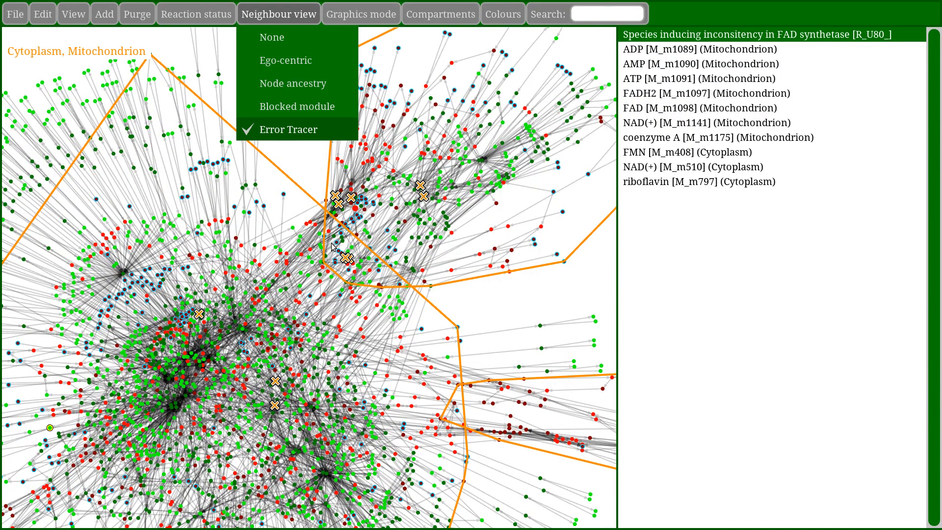
scroll(330, 240, "up", 3)
left_click(341, 169)
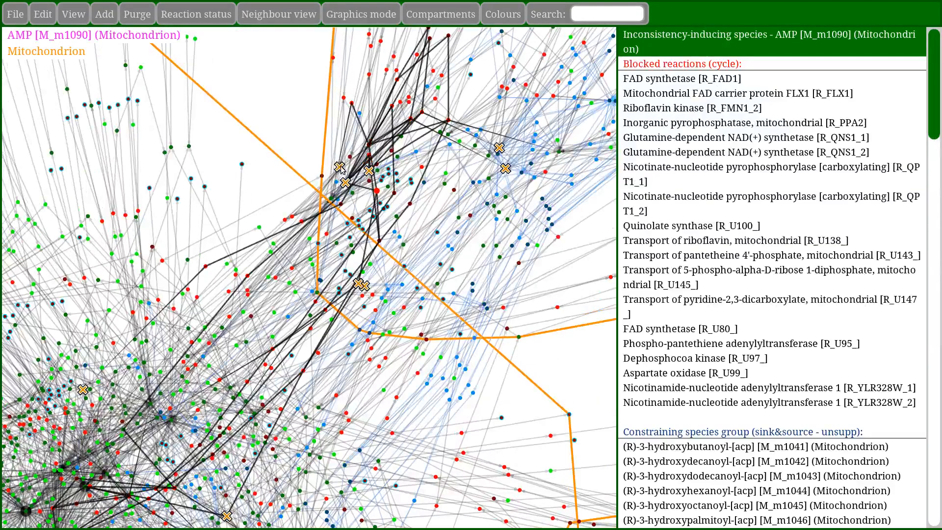
Trace the inconsistency-inducing species ADP [M_m1089] of FAD synthetase and examine its network links across the mitochondrion and cytoplasm.
left_click(345, 183)
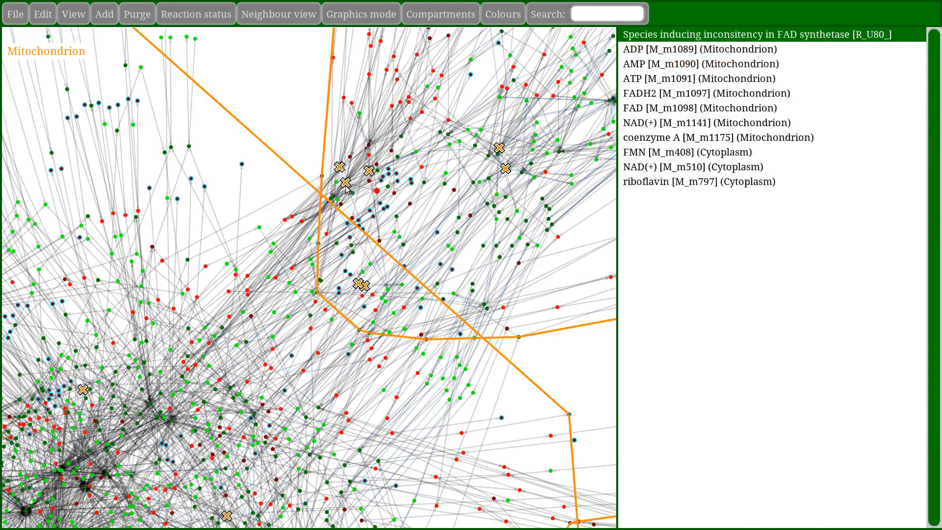
left_click(369, 171)
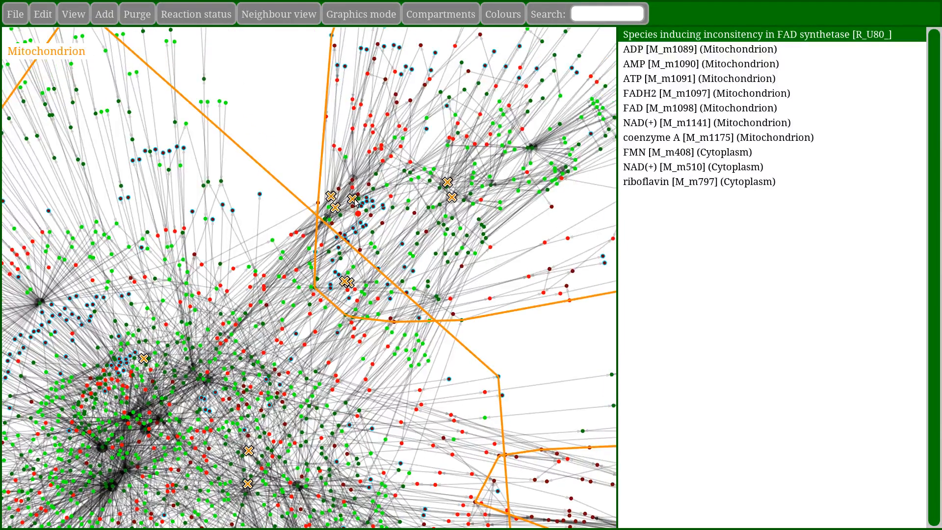
left_click(355, 201)
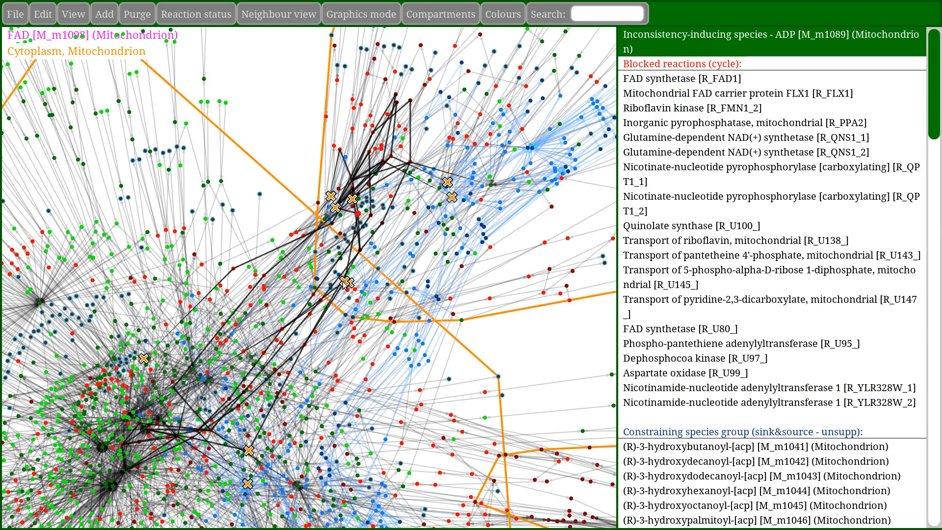
left_click_drag(207, 311, 301, 185)
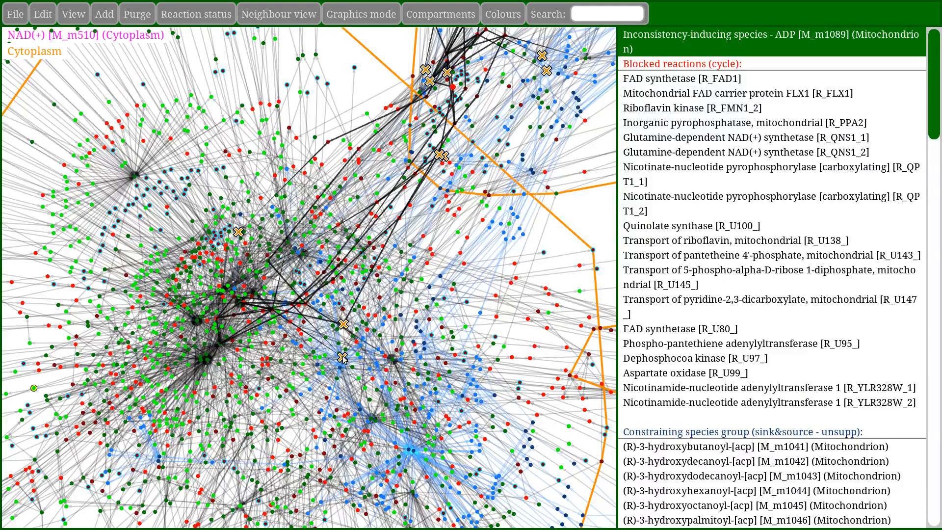
left_click_drag(535, 85, 350, 173)
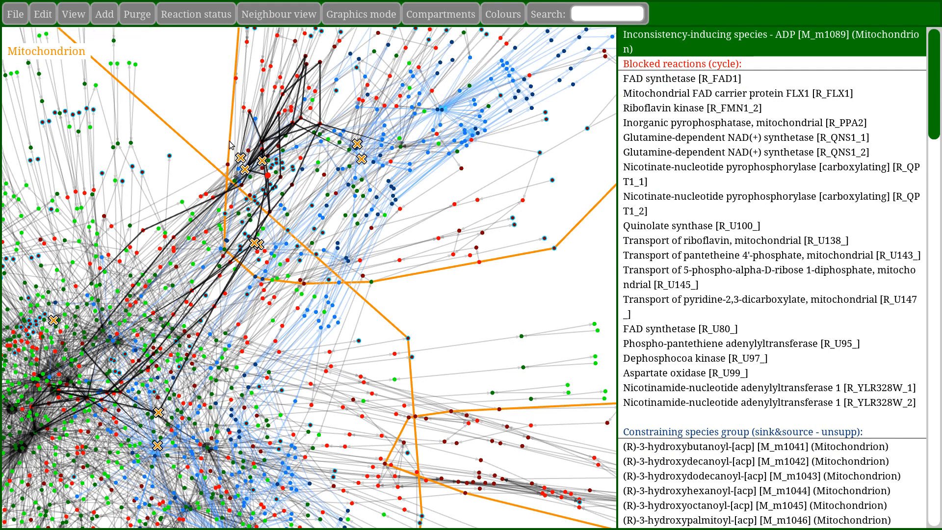
Switch to the Ego-centric neighbour view and inspect the direct neighbours of FAD synthetase [R_U80_] and its reactant FMN [M_m1099].
left_click(270, 179)
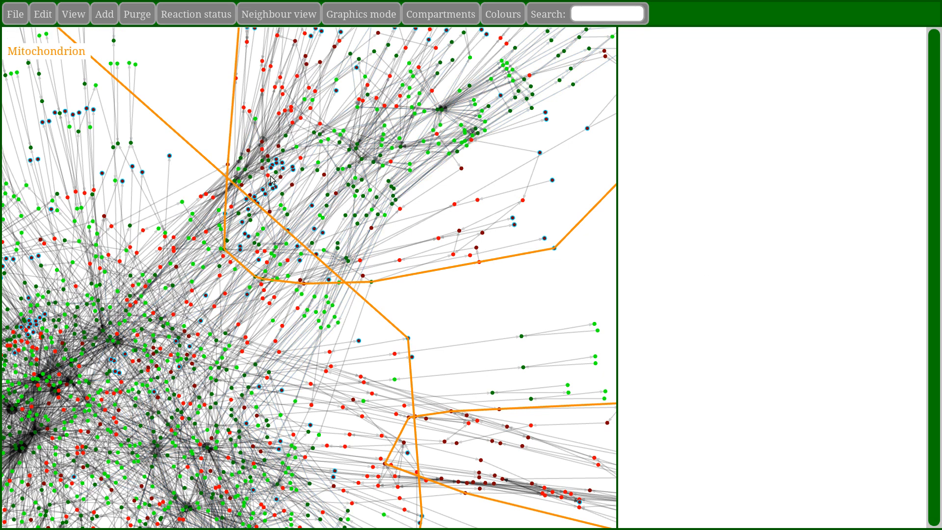
left_click(271, 15)
left_click(276, 65)
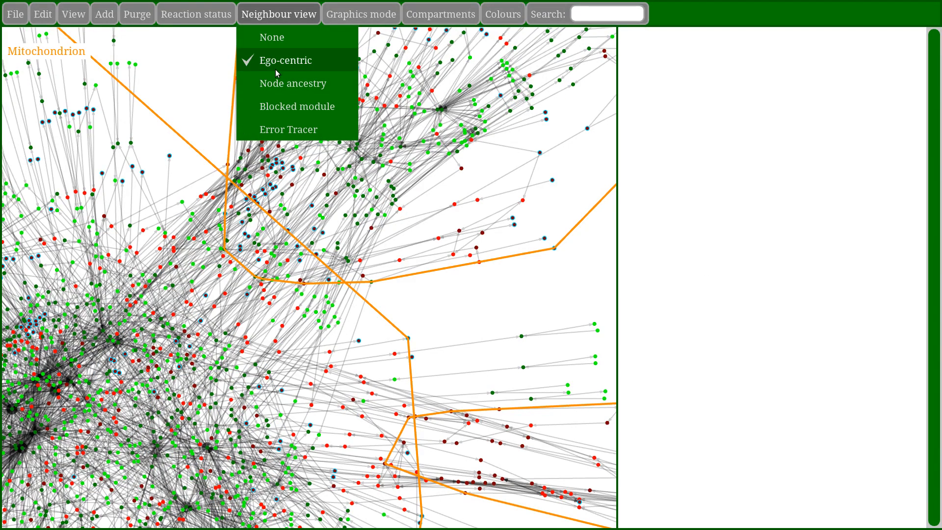
left_click(269, 179)
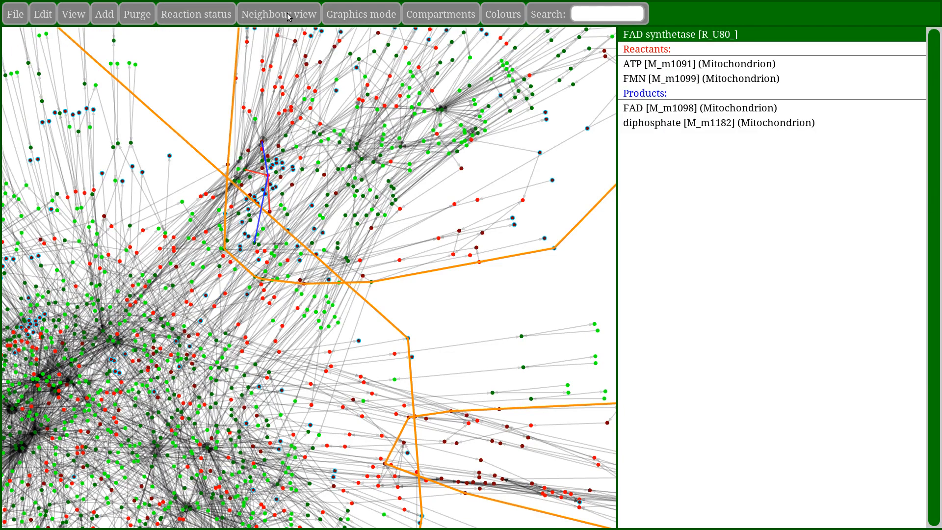
left_click(269, 212)
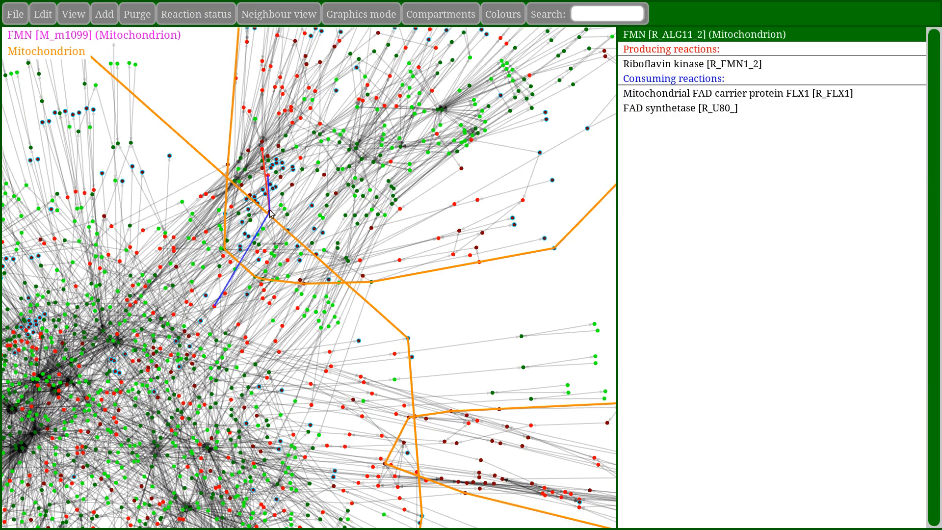
Set the neighbour view to Node ancestry and compare the descendants and ancestors of mitochondrial FMN [M_m1099].
mouse_move(307, 20)
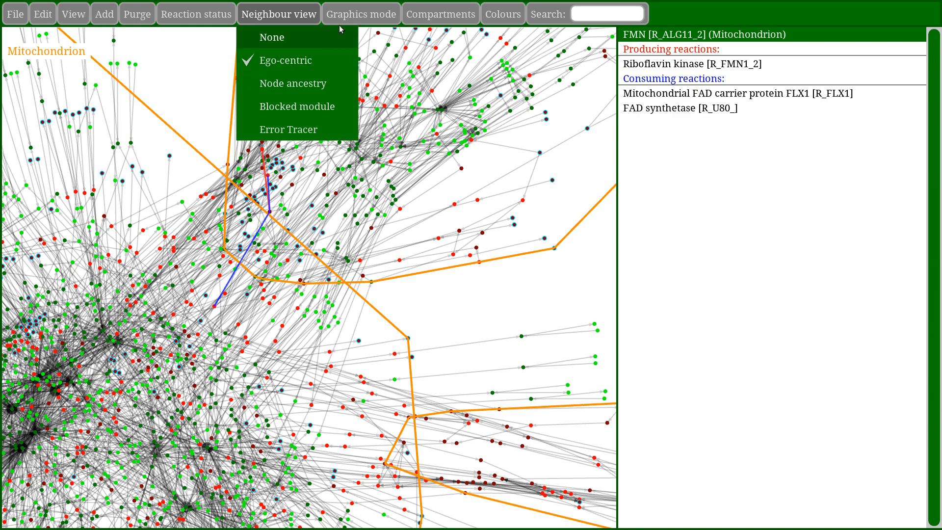
left_click(286, 85)
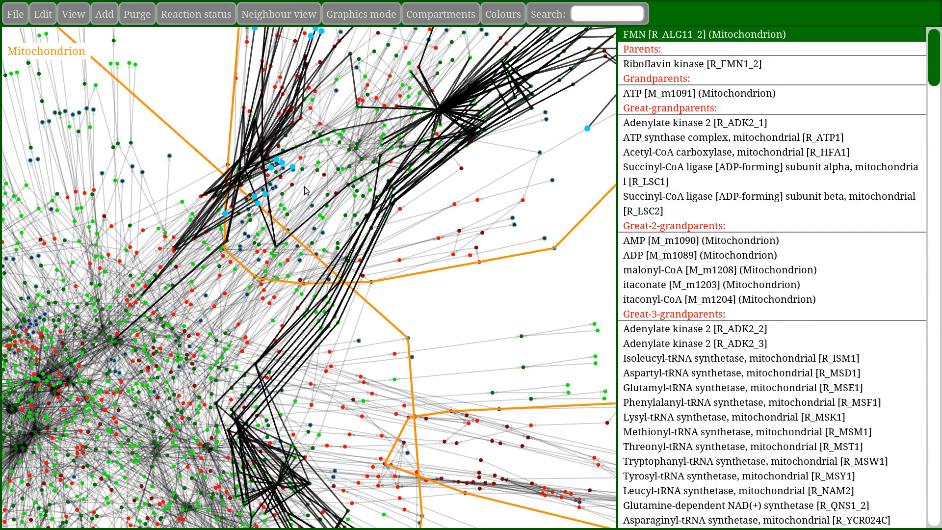
key("d")
scroll(304, 191, "down", 4)
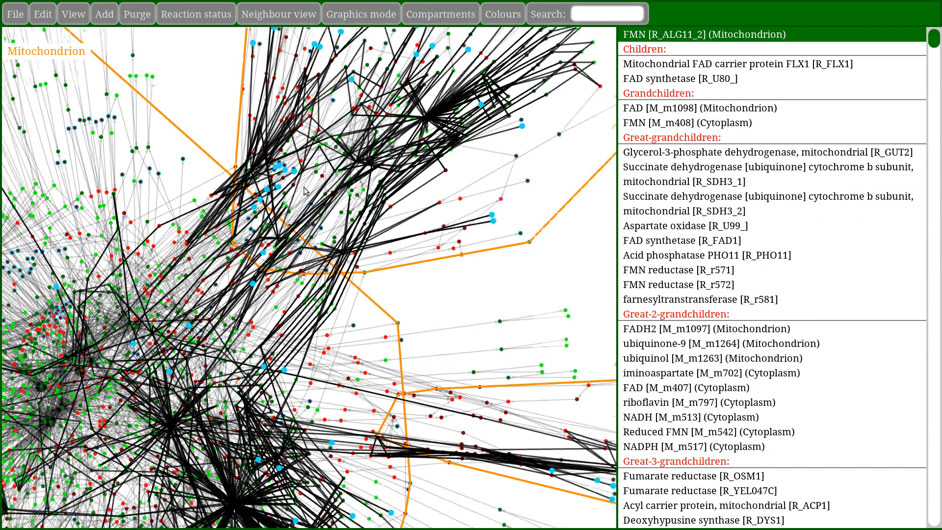
scroll(304, 191, "up", 5)
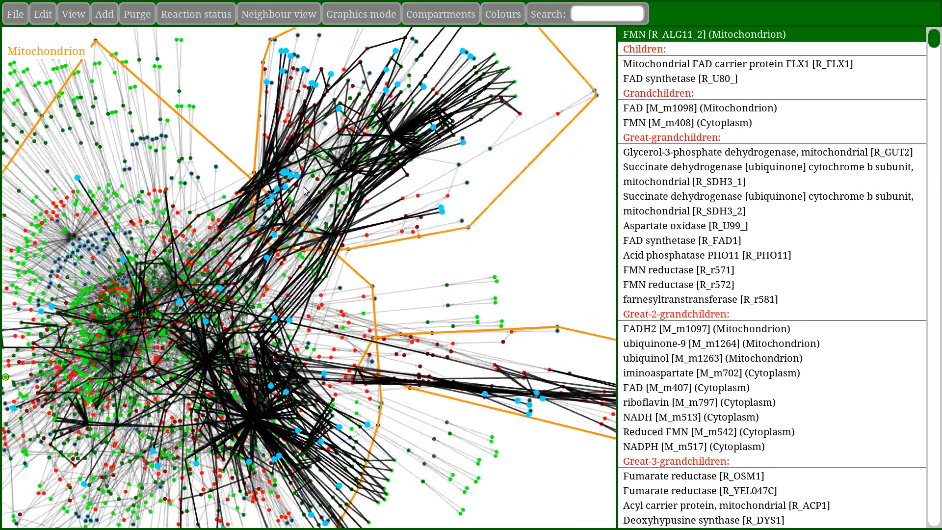
key("a")
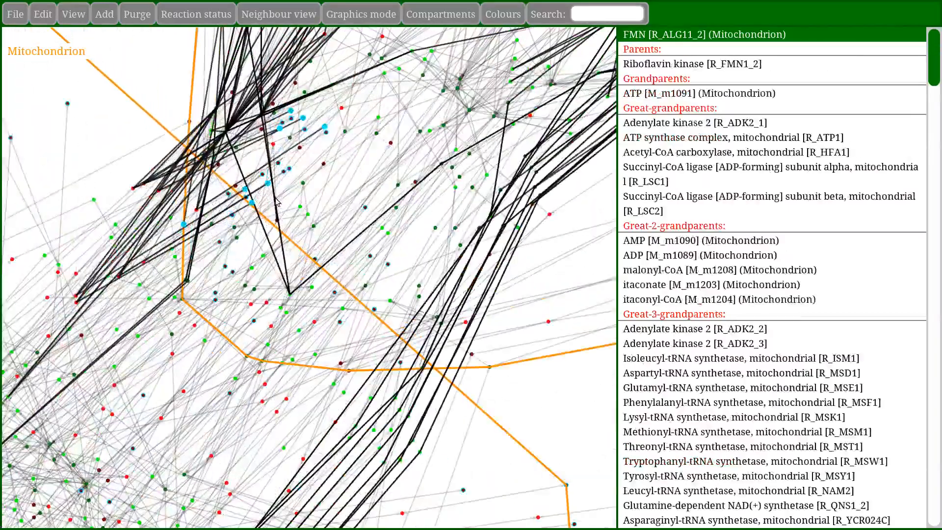
Clear the FMN selection and view the ancestors of FAD synthetase [R_U80_] in the mitochondrion.
left_click(319, 185)
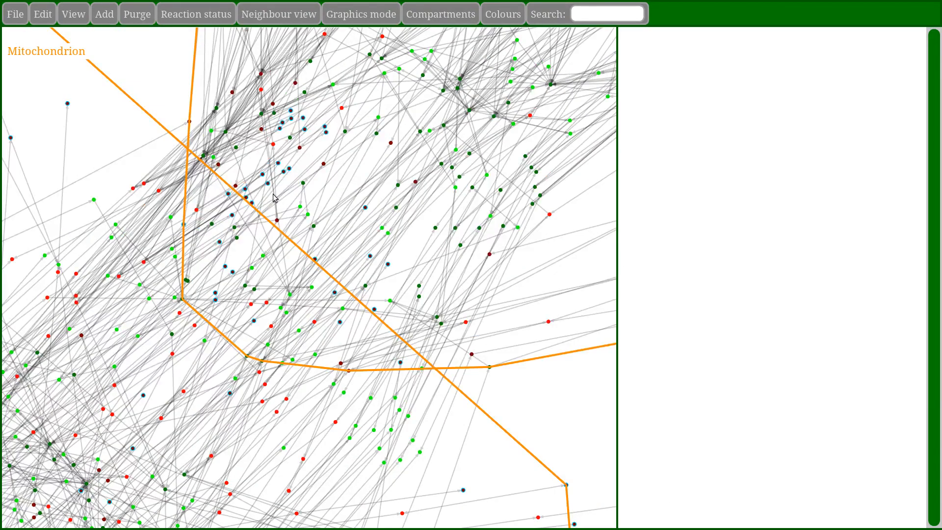
mouse_move(274, 145)
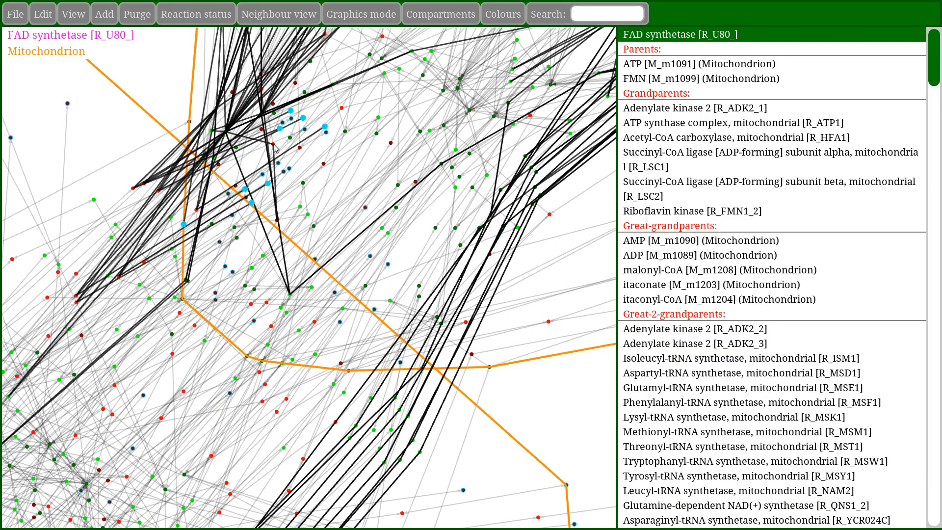
mouse_move(277, 222)
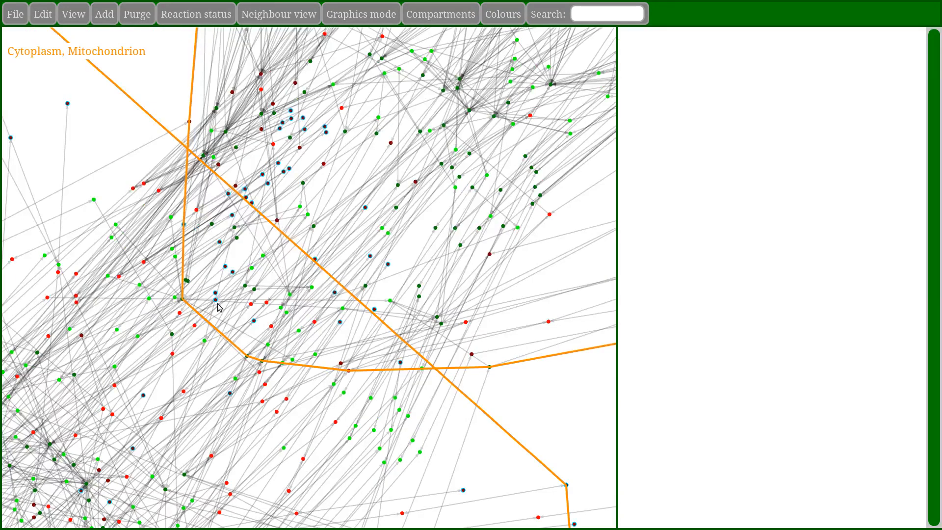
left_click_drag(197, 316, 263, 295)
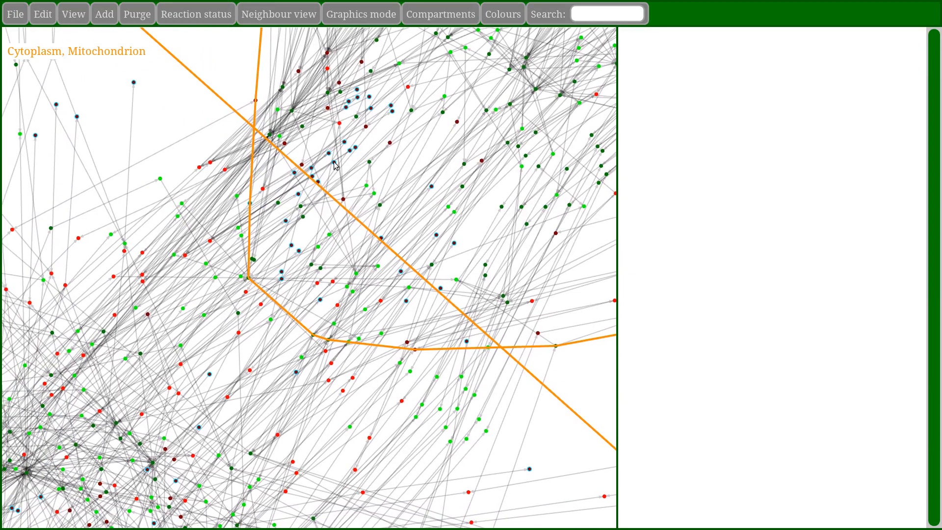
Set the neighbour view to Error Tracer, trace FAD synthetase [R_U80_] again and inspect its inconsistency-inducing species FADH2 [M_m1097].
left_click(279, 14)
left_click(304, 130)
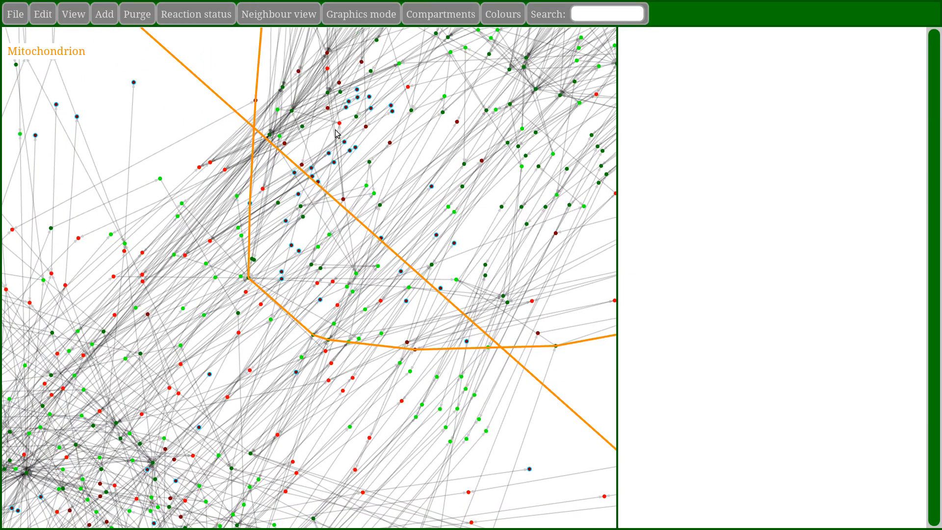
mouse_move(340, 125)
scroll(342, 265, "down", 4)
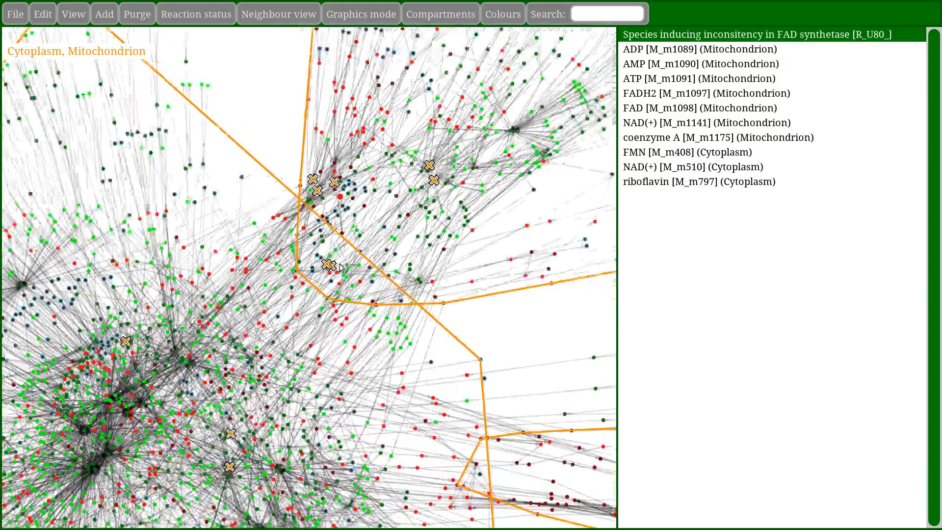
mouse_move(332, 265)
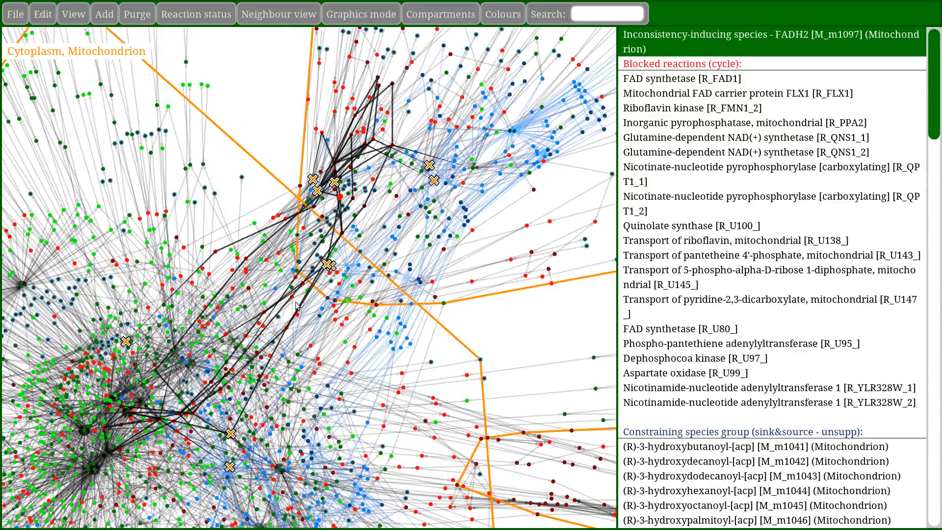
Examine the links traced for FADH2 from the mitochondrion to riboflavin [M_m797] in the cytoplasm, and clear the trace.
left_click_drag(165, 298, 269, 241)
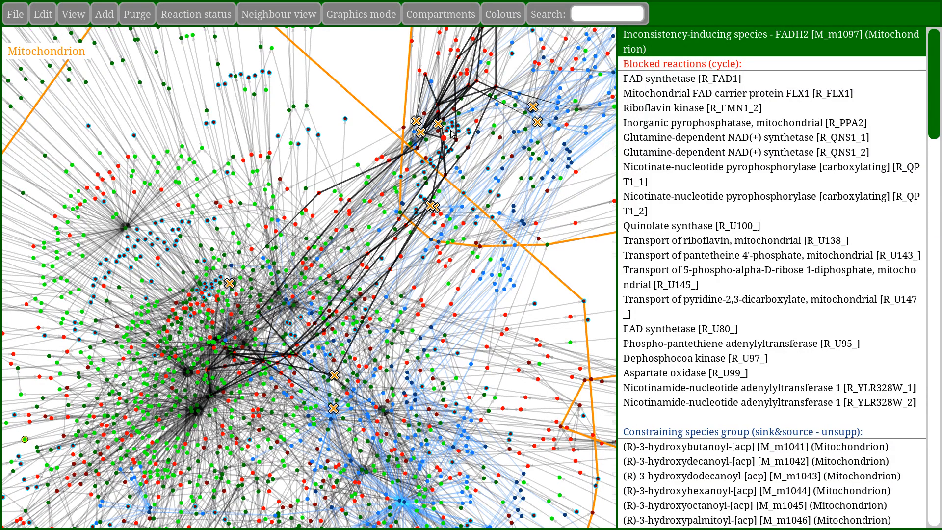
scroll(417, 152, "up", 3)
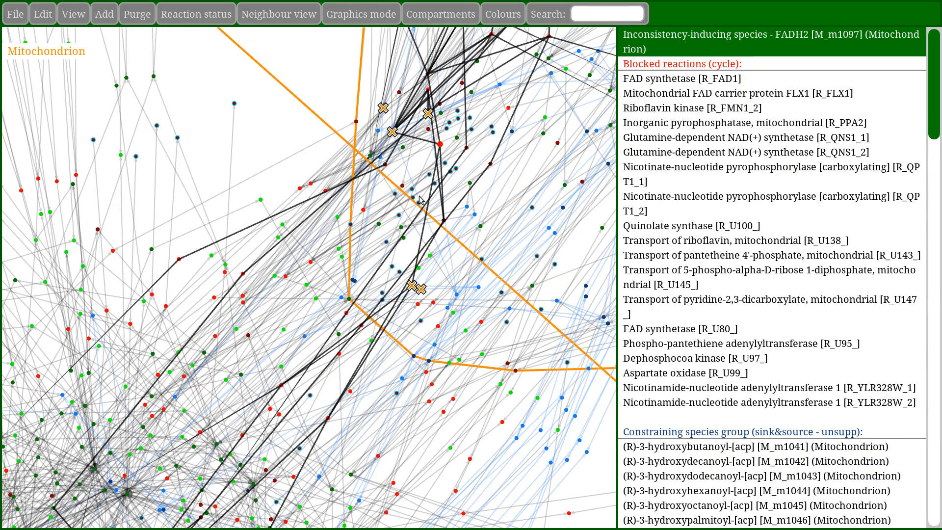
left_click_drag(142, 320, 355, 216)
scroll(200, 326, "down", 1)
scroll(200, 328, "down", 2)
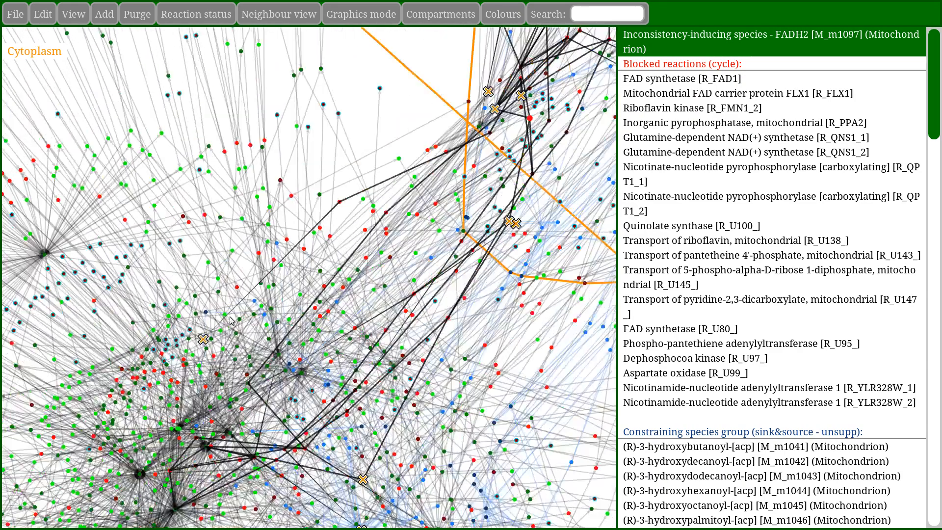
left_click_drag(199, 329, 254, 326)
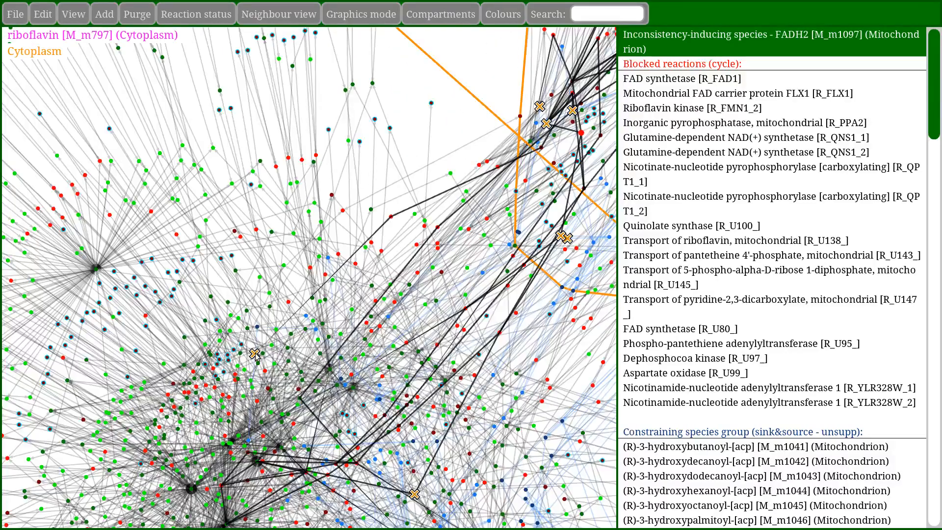
left_click(254, 333)
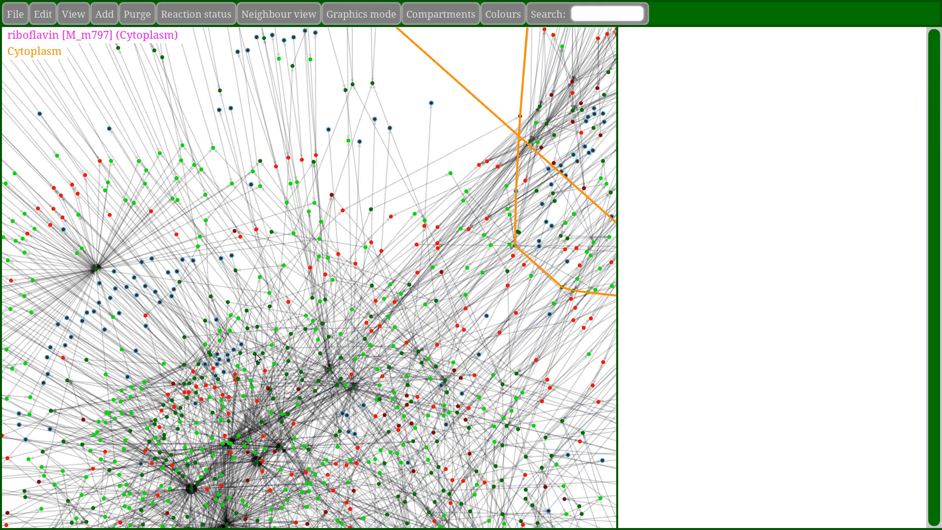
Switch off the Error Tracer neighbour view and search the network for riboflavin, locating M_m797 in the cytoplasm.
left_click(293, 13)
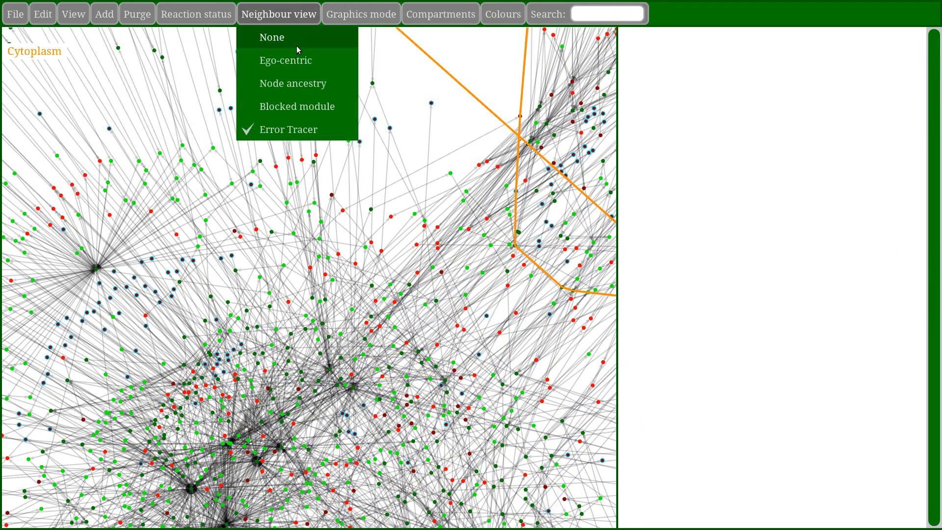
left_click(288, 70)
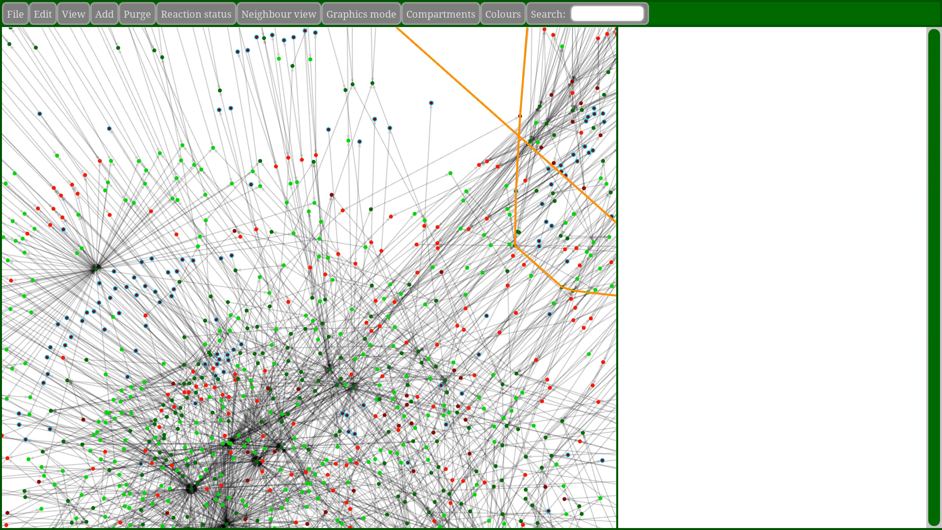
left_click(621, 17)
type("riboflavin")
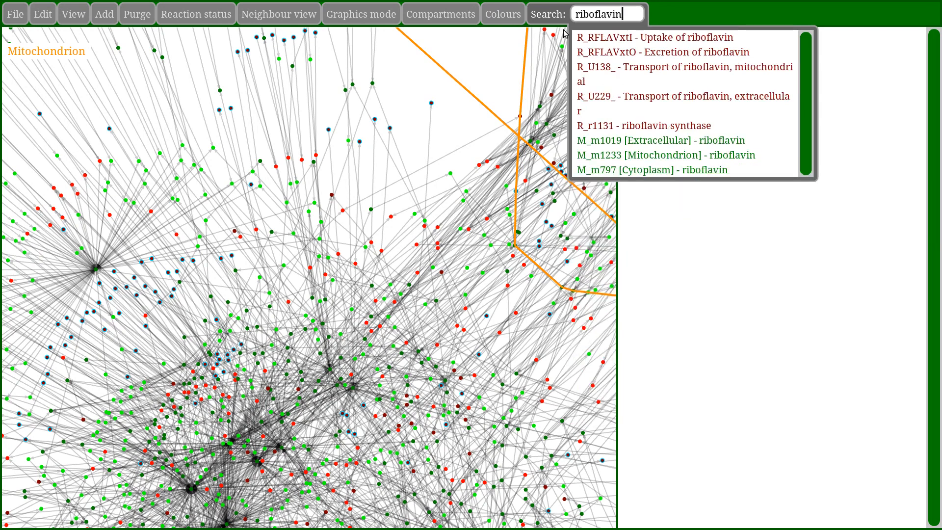
left_click(666, 170)
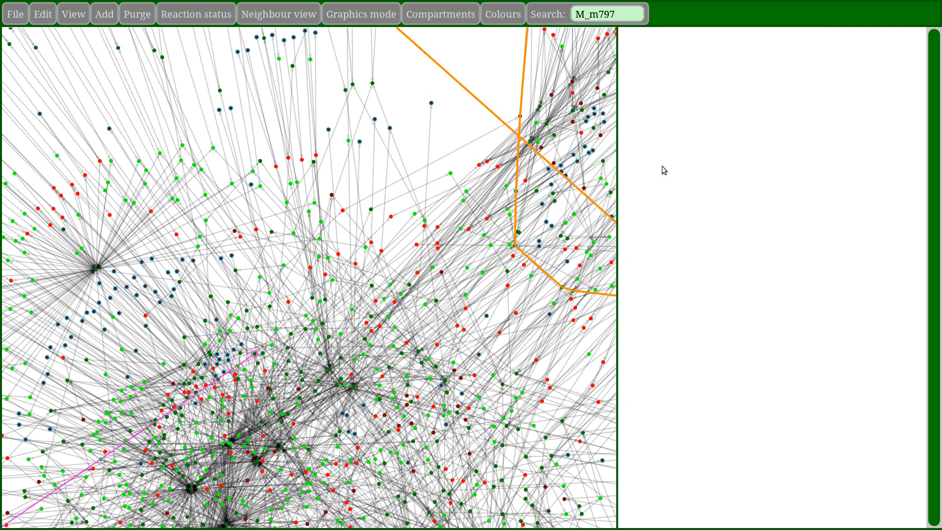
Set the neighbour view to Node ancestry, examine the ancestors of cytoplasmic riboflavin [M_m797], and clear the selection.
left_click(278, 14)
left_click(303, 89)
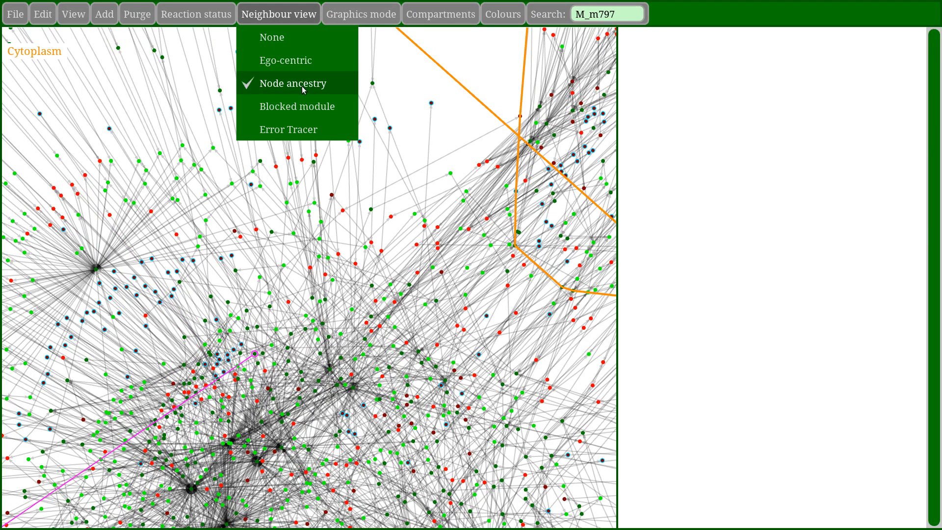
left_click(255, 354)
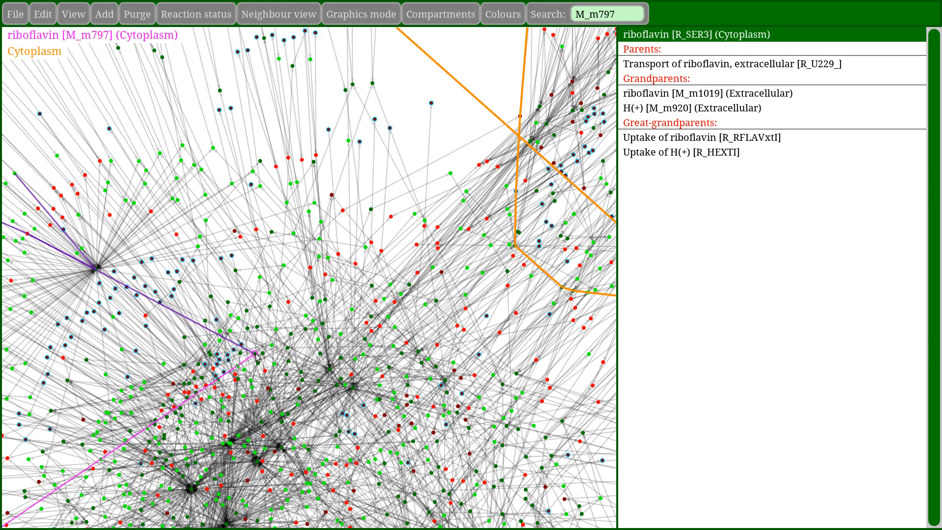
left_click_drag(256, 357, 441, 336)
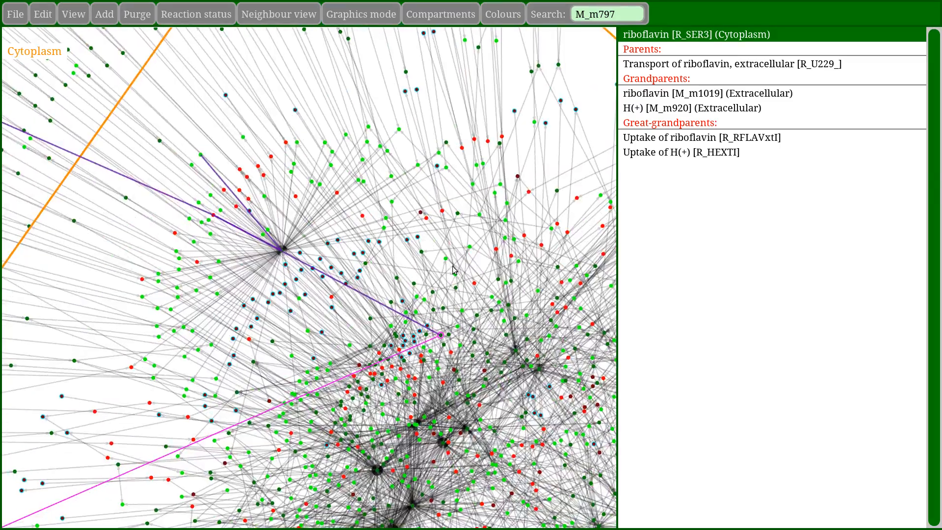
scroll(400, 267, "down", 2)
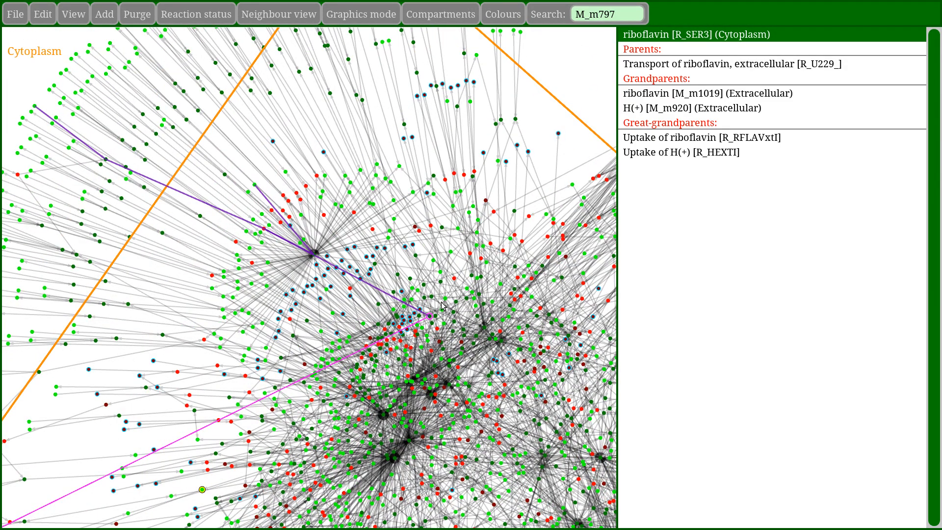
key("d")
left_click_drag(433, 229, 203, 315)
key("a")
scroll(172, 362, "down", 5)
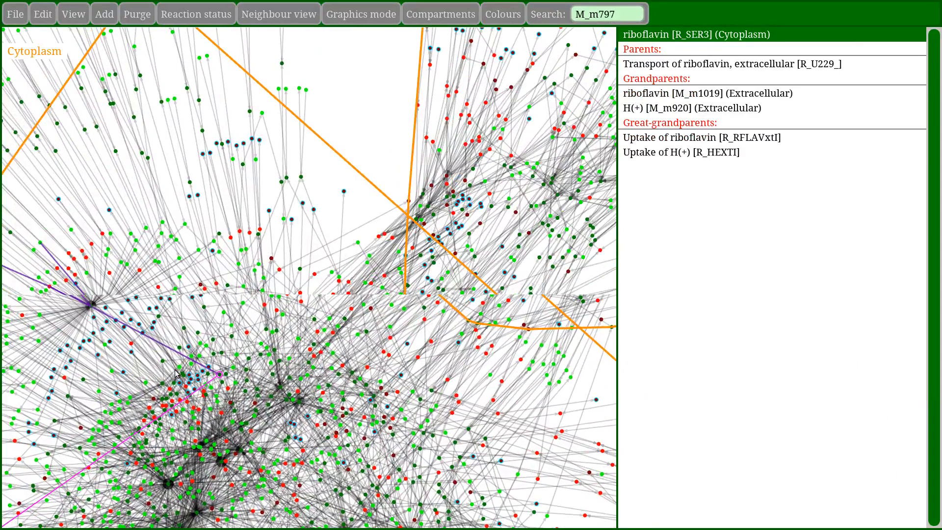
scroll(172, 364, "up", 5)
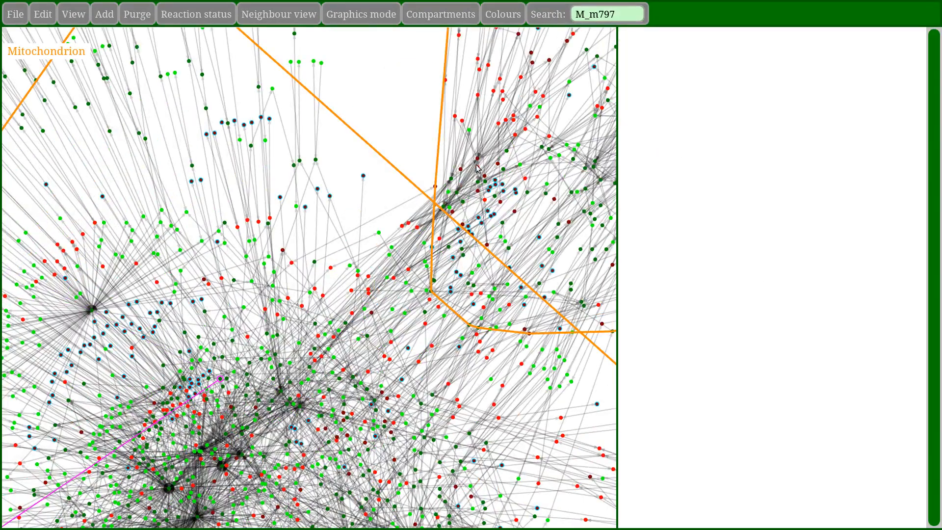
Locate mitochondrial FAD synthetase [R_U80_] in the Ego-centric view and trace its inconsistency-inducing species with Error Tracer.
left_click(293, 21)
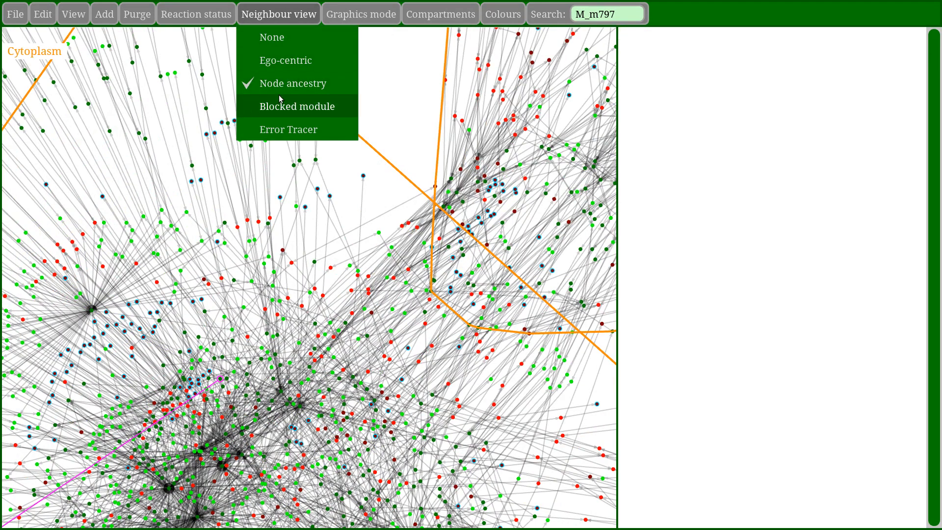
left_click(291, 61)
mouse_move(484, 203)
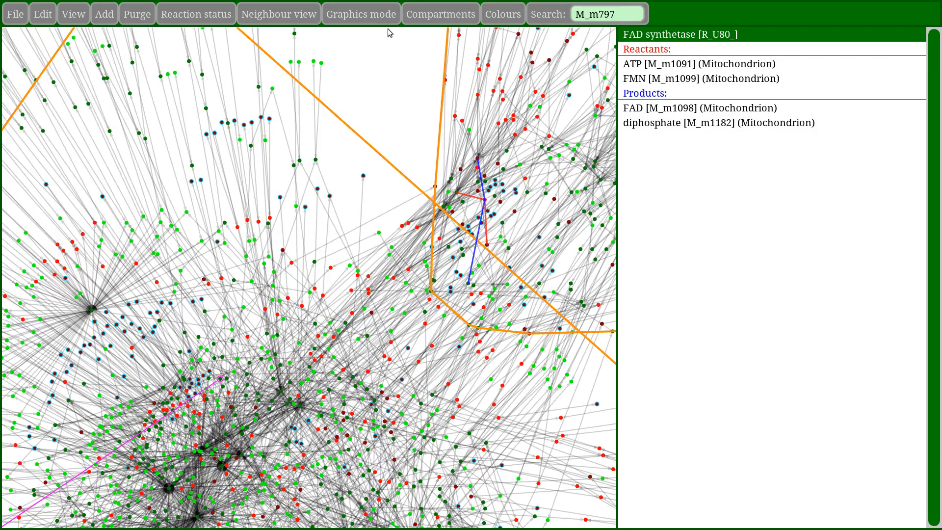
left_click(279, 15)
left_click(285, 131)
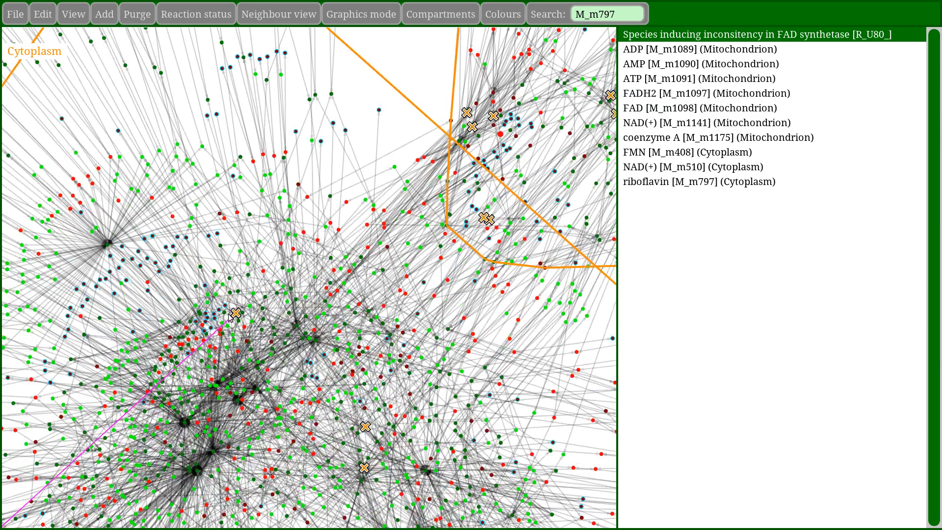
Inspect the blocked reactions and constraining species of riboflavin [M_m797] in the cytoplasm, and clear the trace.
left_click(236, 314)
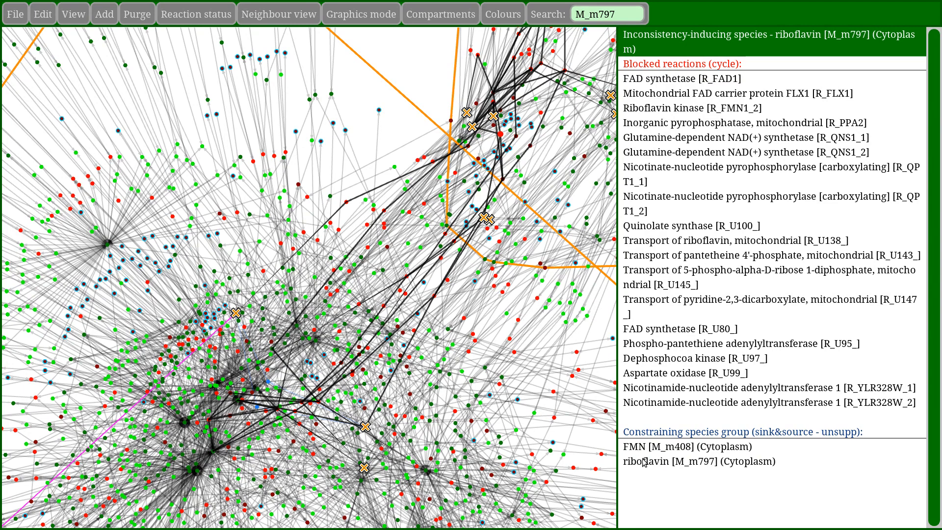
left_click_drag(433, 253, 356, 296)
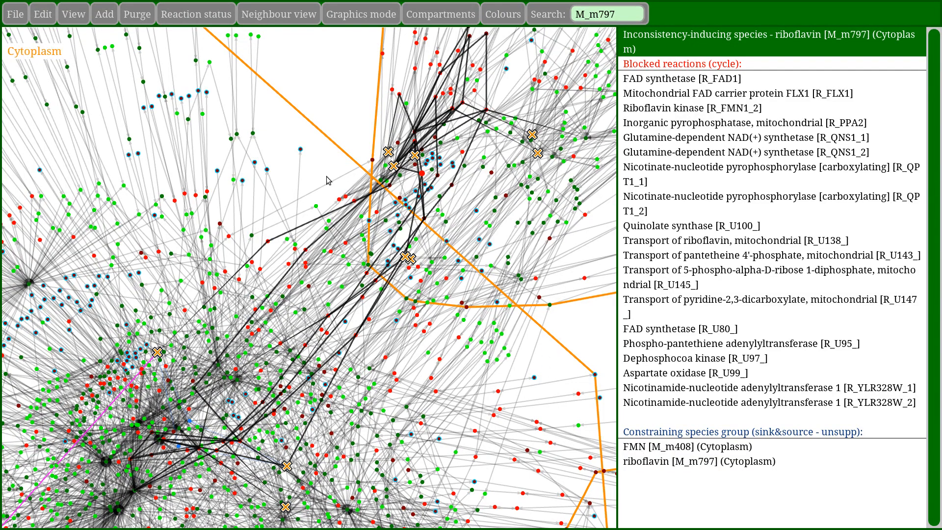
left_click_drag(89, 295, 282, 273)
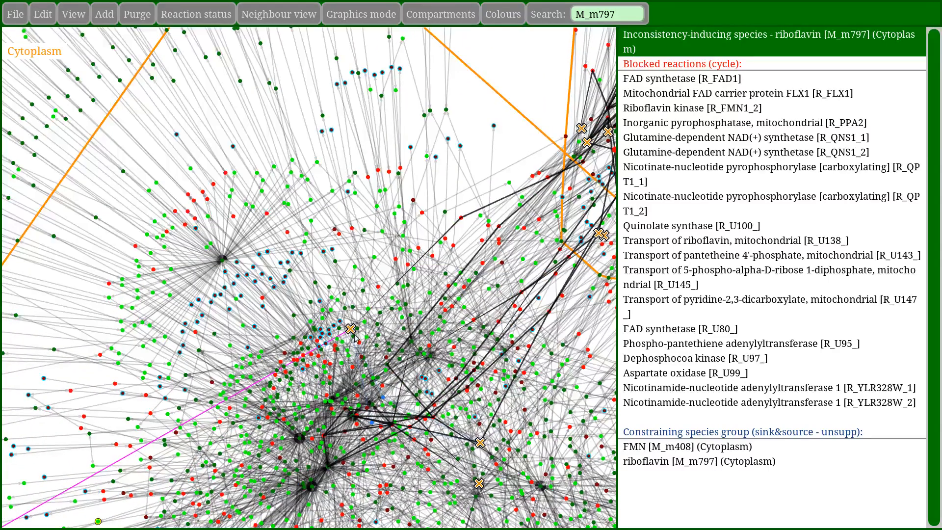
scroll(351, 327, "up", 2)
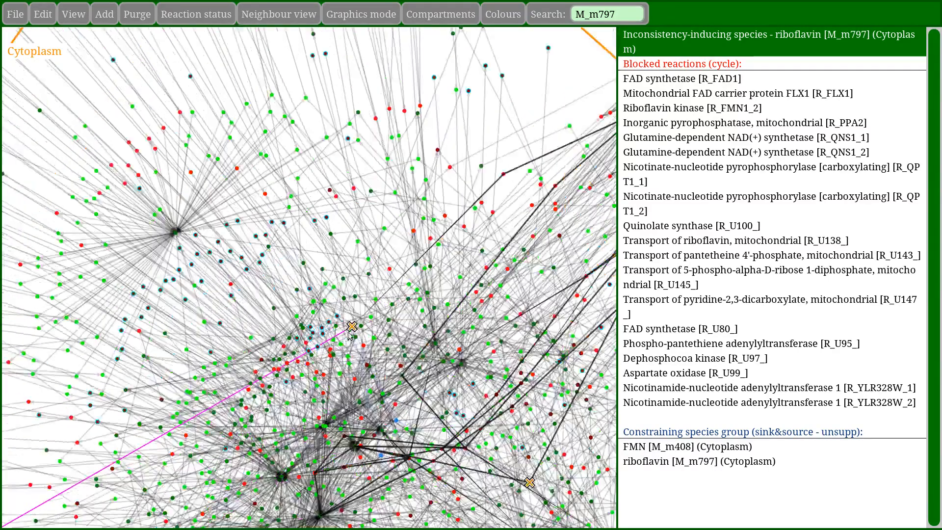
left_click(355, 327)
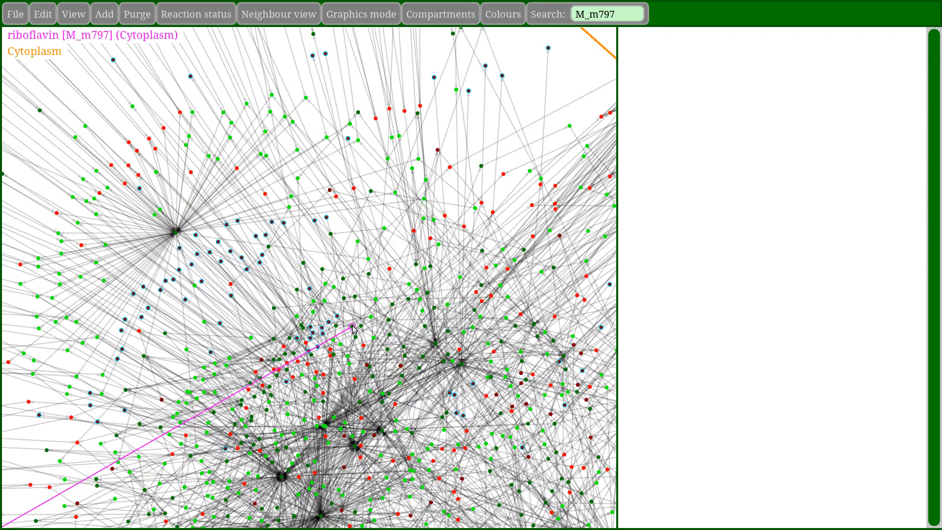
Follow riboflavin [M_m797] to its extracellular transport reaction [R_U229_] in Node ancestry and check that reaction's reactants and products in Ego-centric view.
left_click(272, 16)
left_click(295, 84)
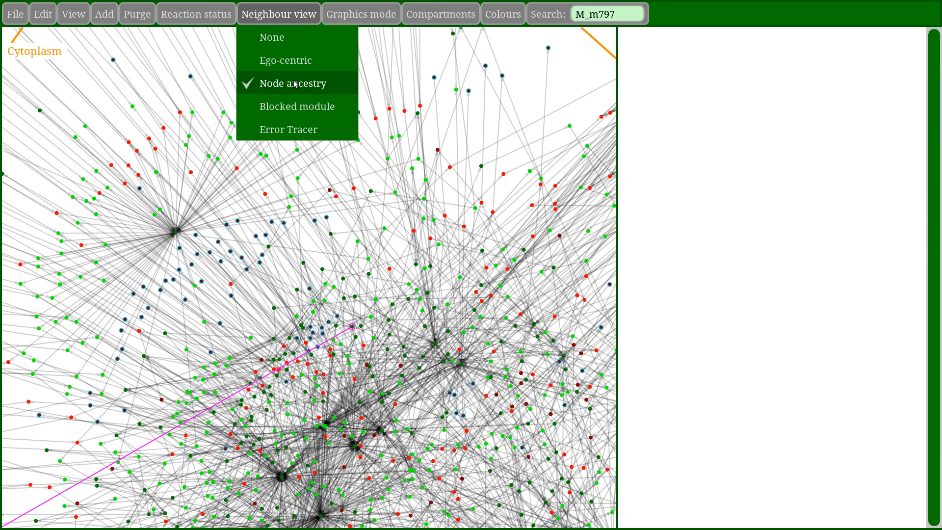
left_click(353, 326)
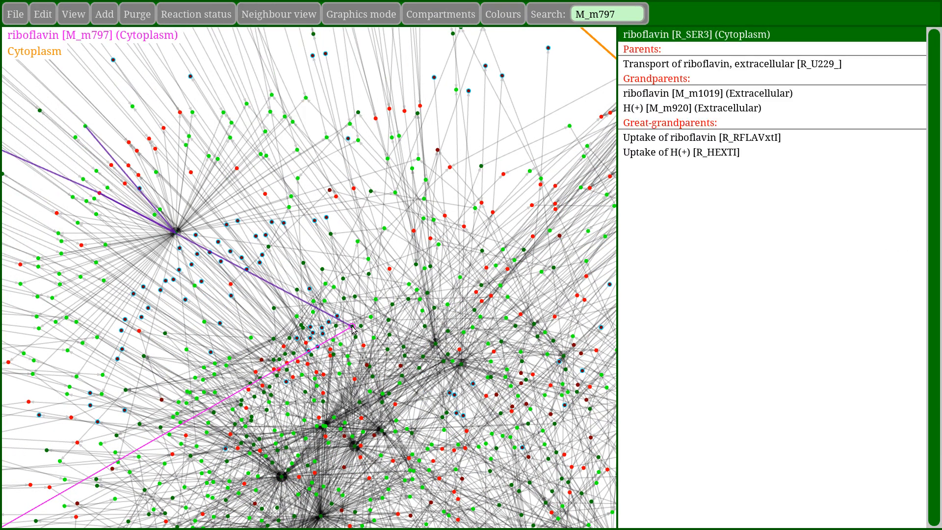
left_click_drag(166, 249, 273, 307)
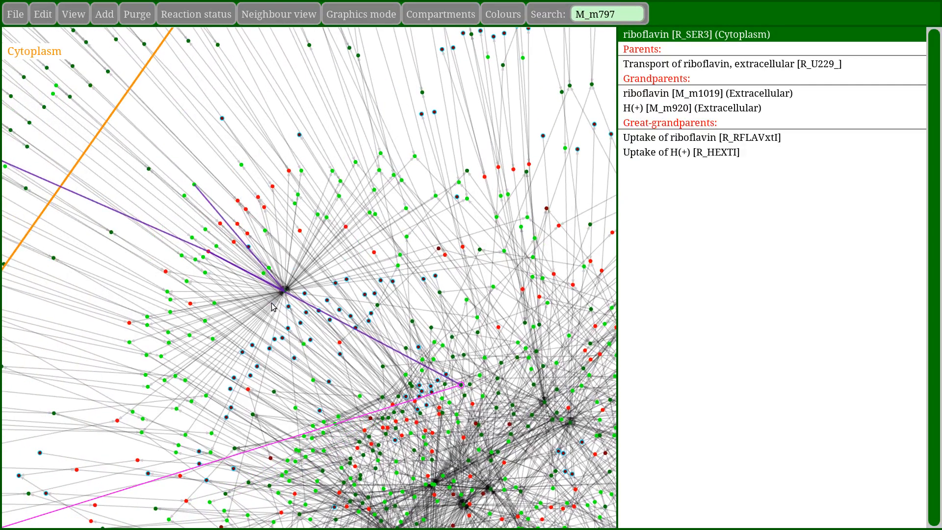
left_click(204, 235)
left_click(208, 251)
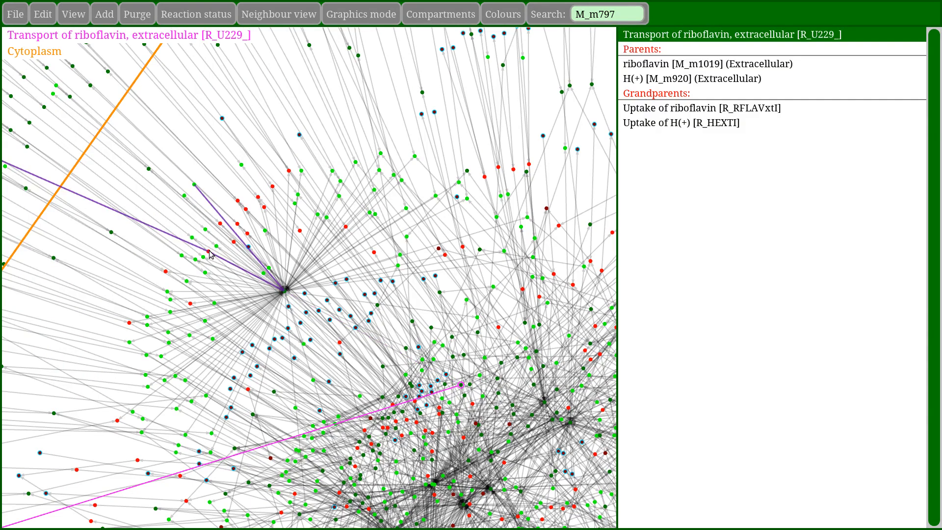
mouse_move(278, 13)
left_click(270, 60)
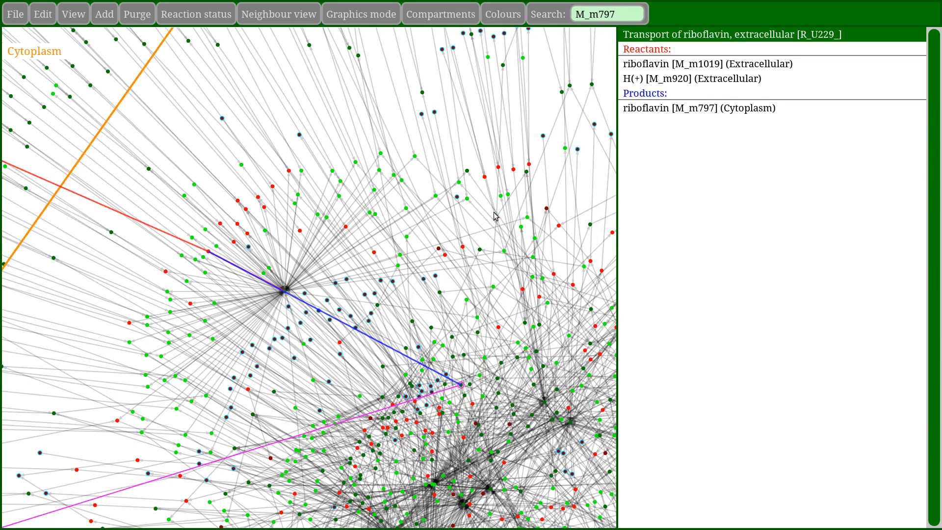
Set the neighbour view to None, save the extracellular riboflavin transport [R_U229_] as reversible, and recalculate the whole model.
left_click(284, 15)
left_click(272, 38)
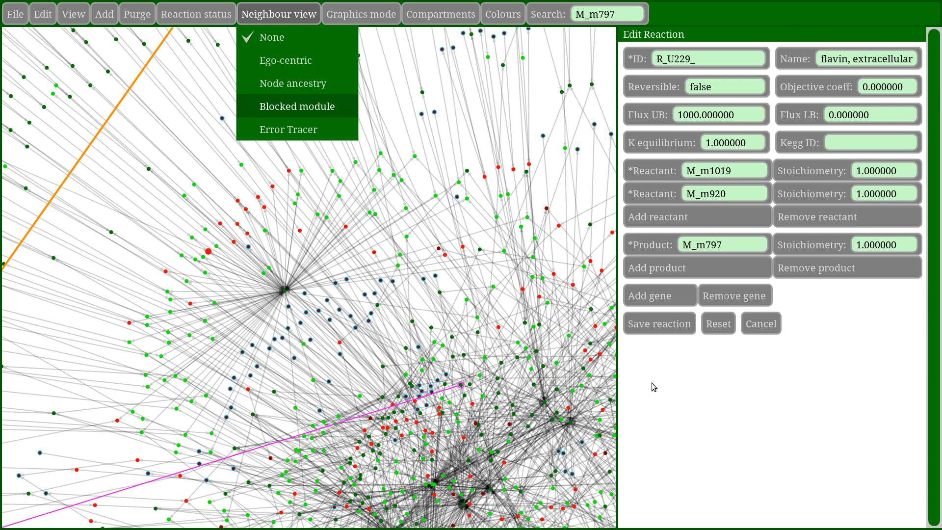
left_click(705, 84)
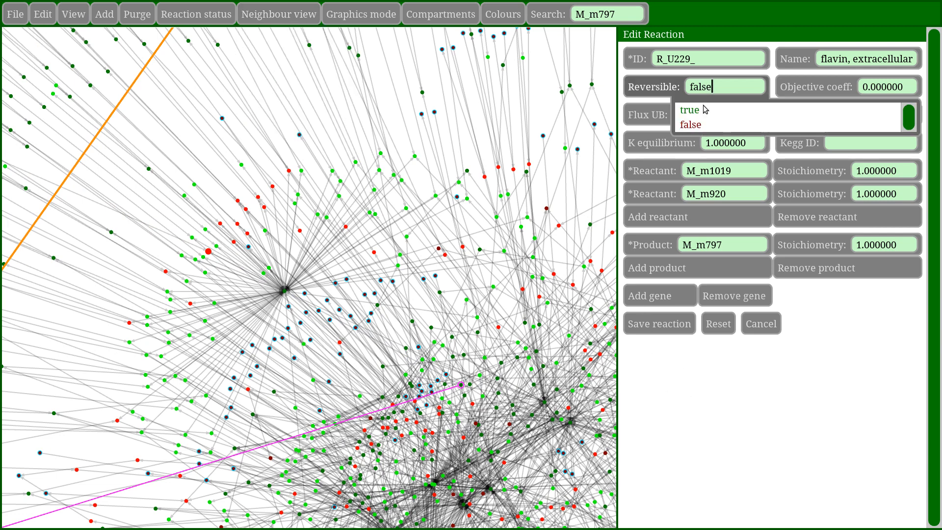
left_click(701, 97)
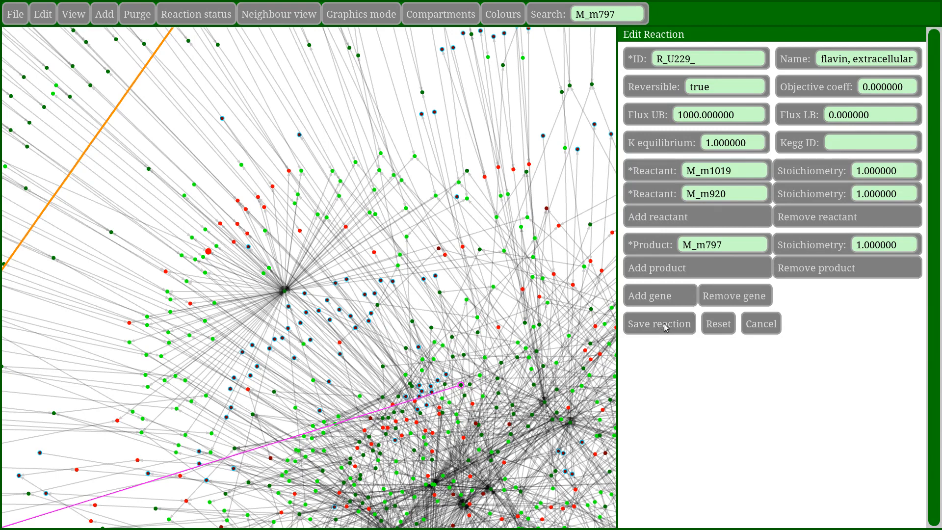
left_click(48, 18)
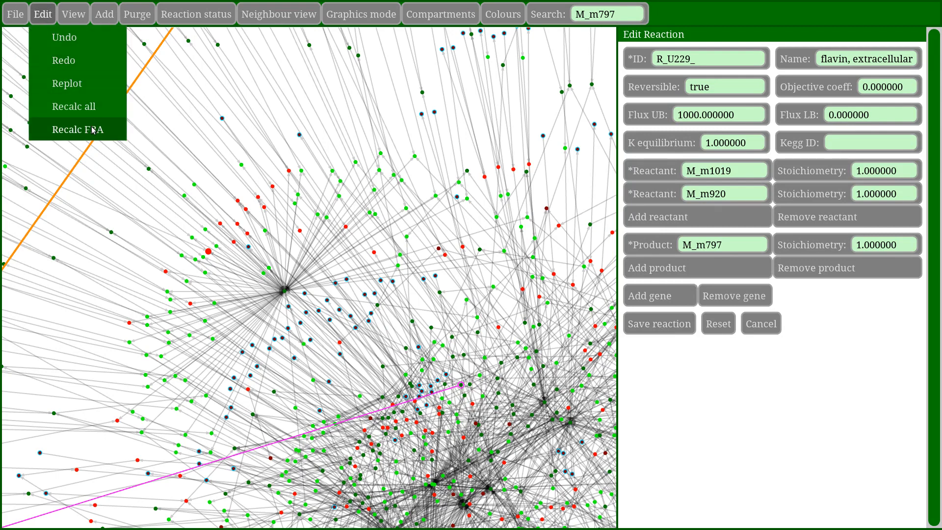
left_click(88, 110)
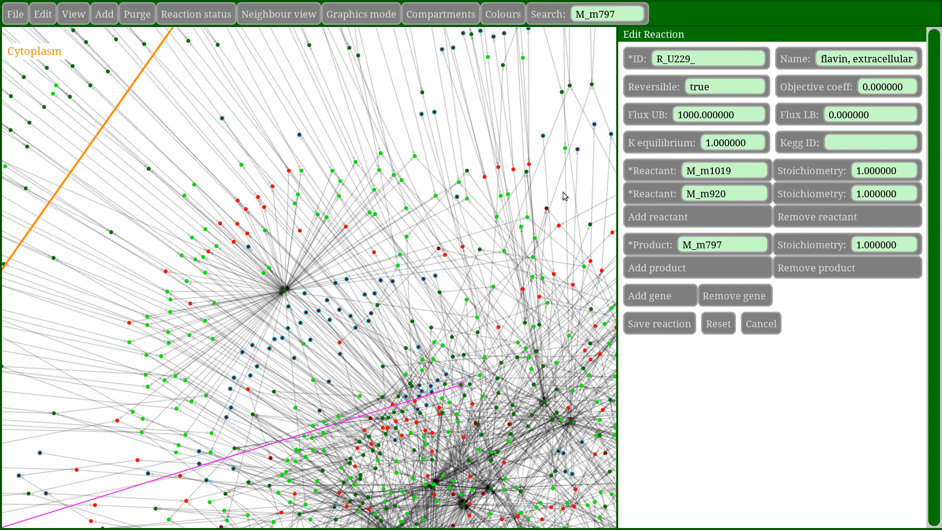
Set the neighbour view to Ego-centric and locate FAD synthetase [R_U80_] in the mitochondrion.
left_click(278, 15)
left_click(297, 59)
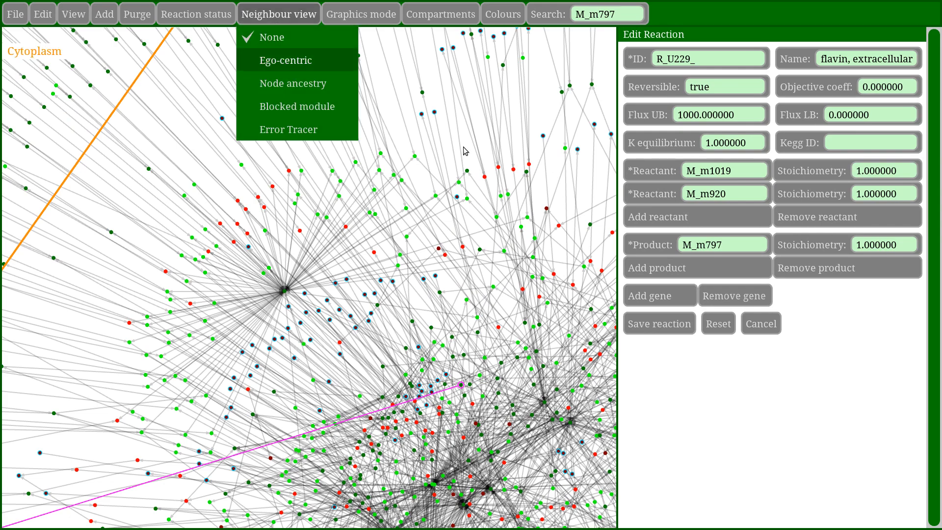
left_click(494, 286)
scroll(464, 266, "down", 3)
left_click_drag(428, 245, 142, 245)
left_click(763, 398)
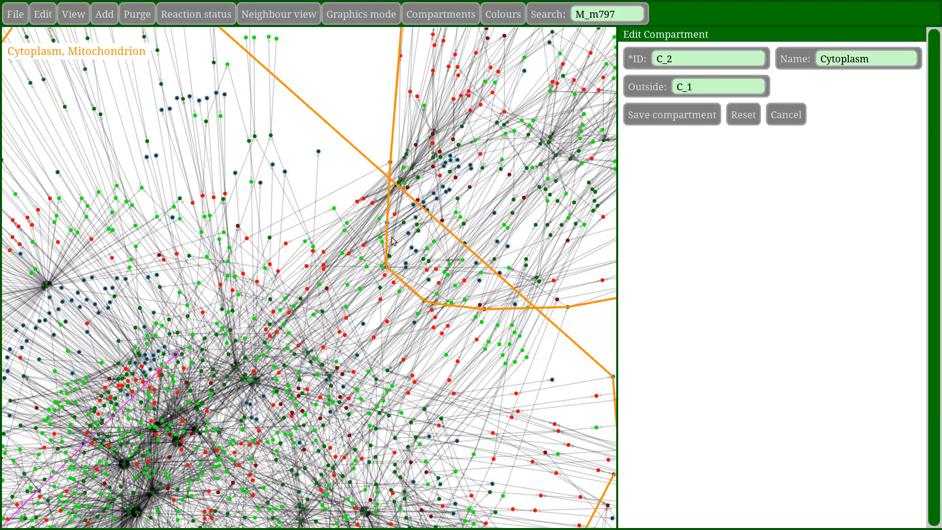
left_click_drag(417, 221, 289, 269)
left_click(343, 236)
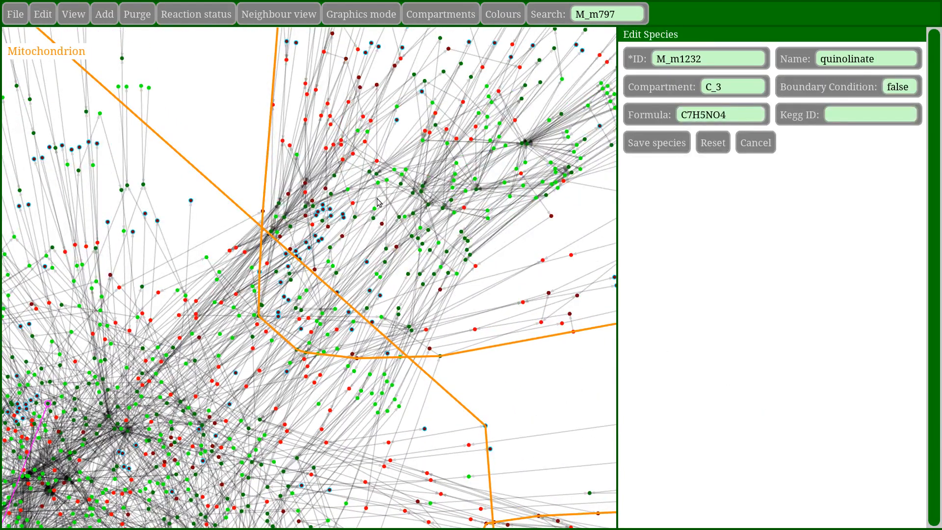
left_click_drag(252, 75, 269, 53)
left_click(249, 16)
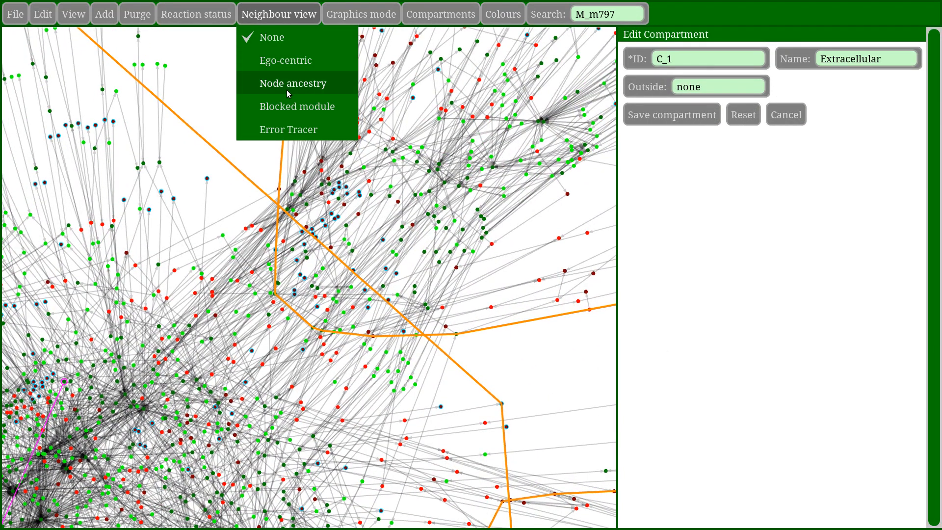
left_click(291, 60)
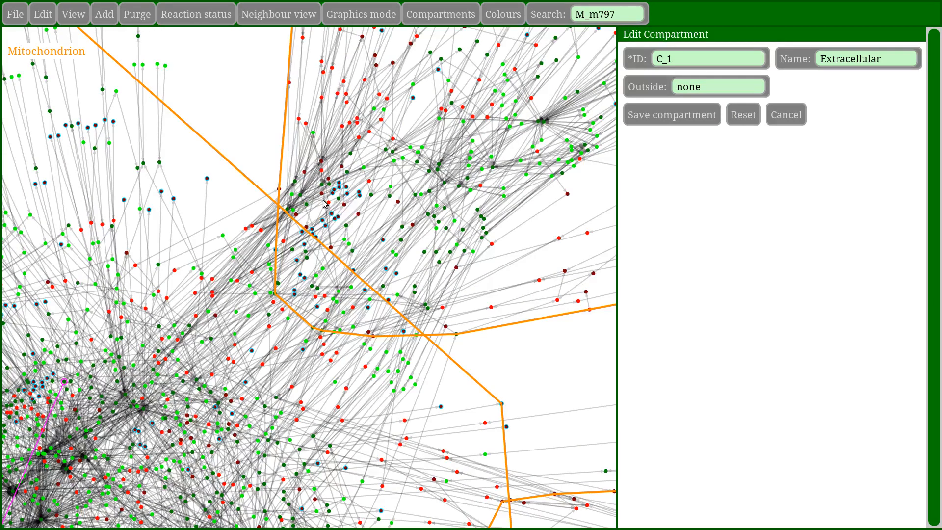
mouse_move(327, 205)
Trace the inconsistency-inducing species of FAD synthetase [R_U80_] again with Error Tracer across the whole network.
left_click(279, 14)
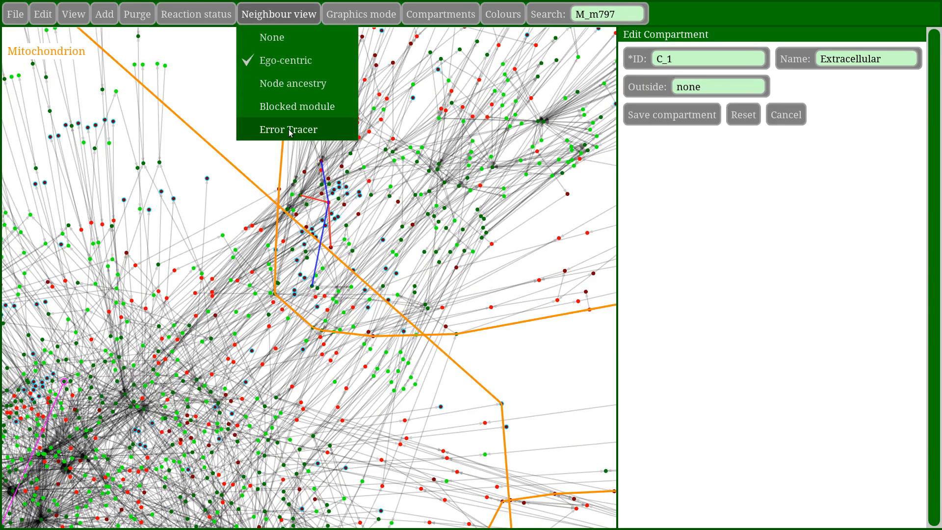
left_click(290, 130)
scroll(230, 230, "down", 6)
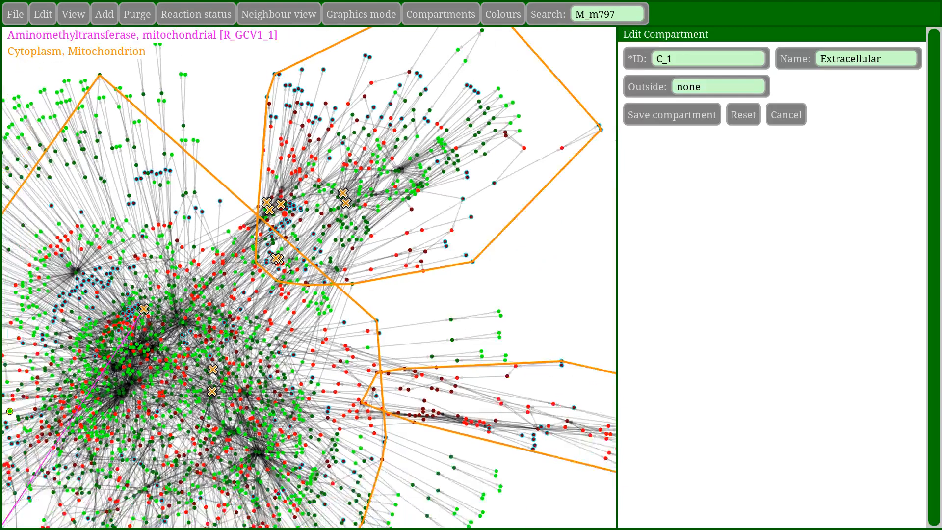
Inspect the species marked as inducing the inconsistency in FAD synthetase [R_U80_], including mitochondrial FAD [M_m1098].
mouse_move(275, 259)
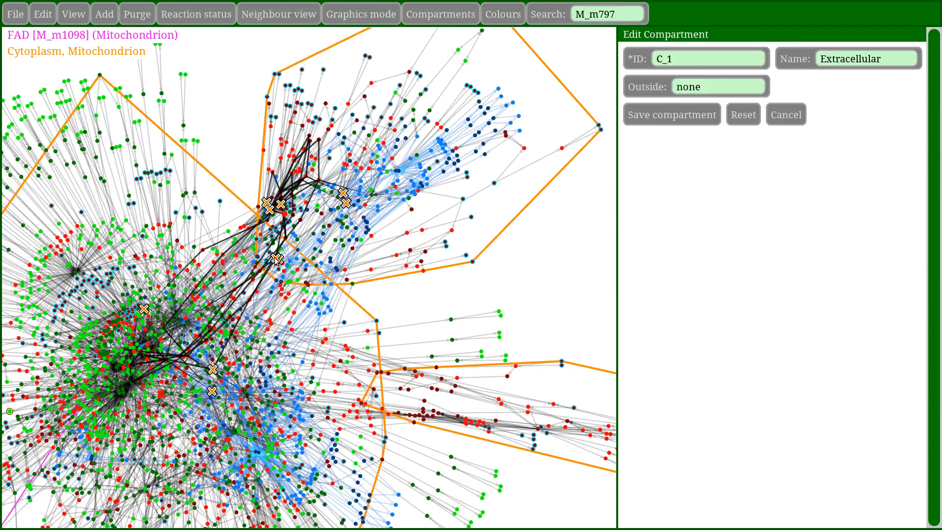
mouse_move(143, 310)
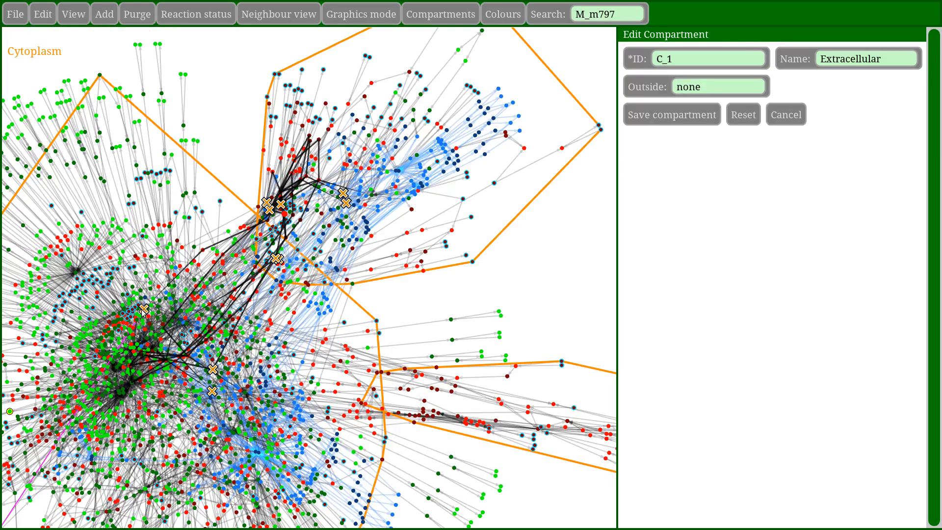
left_click(297, 229)
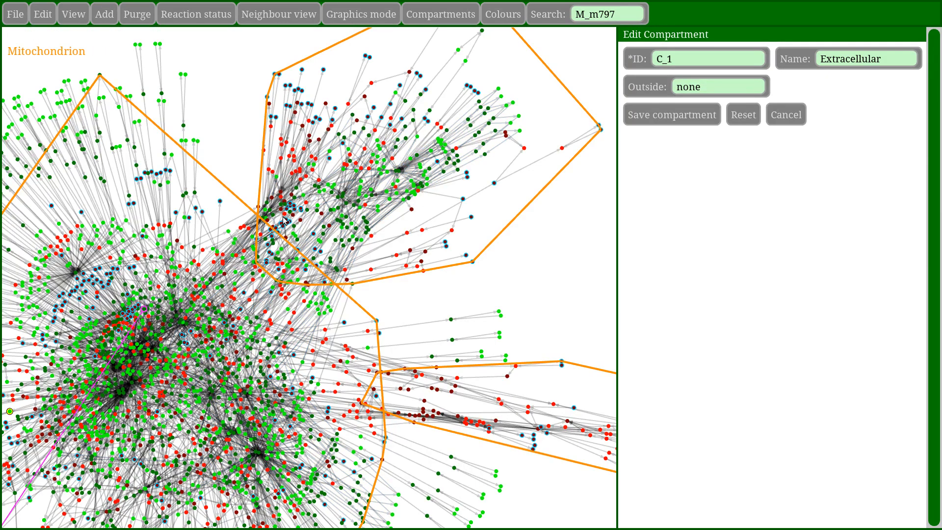
left_click(284, 214)
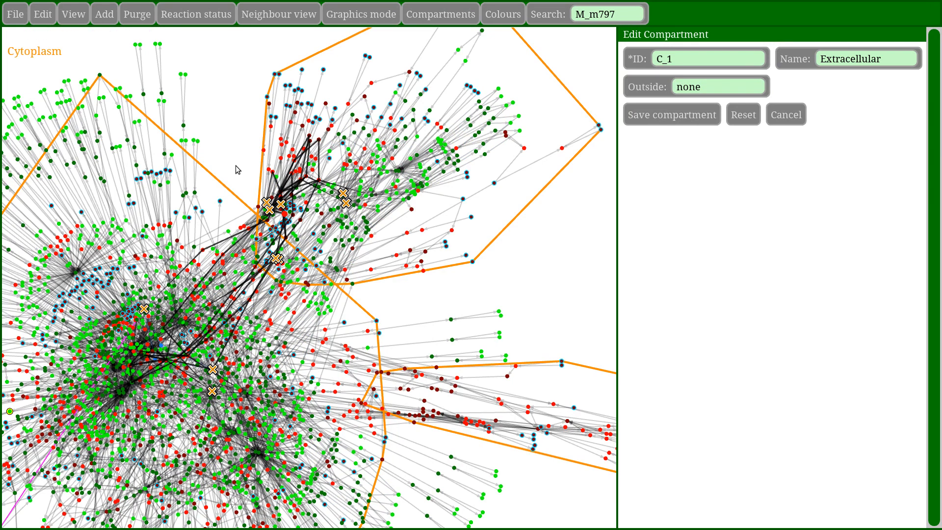
Close the compartment editor, list the inconsistency-inducing species of FAD synthetase [R_U80_] in Error Tracer, and examine riboflavin [M_m797] and its blocked reactions.
left_click(279, 14)
left_click(290, 130)
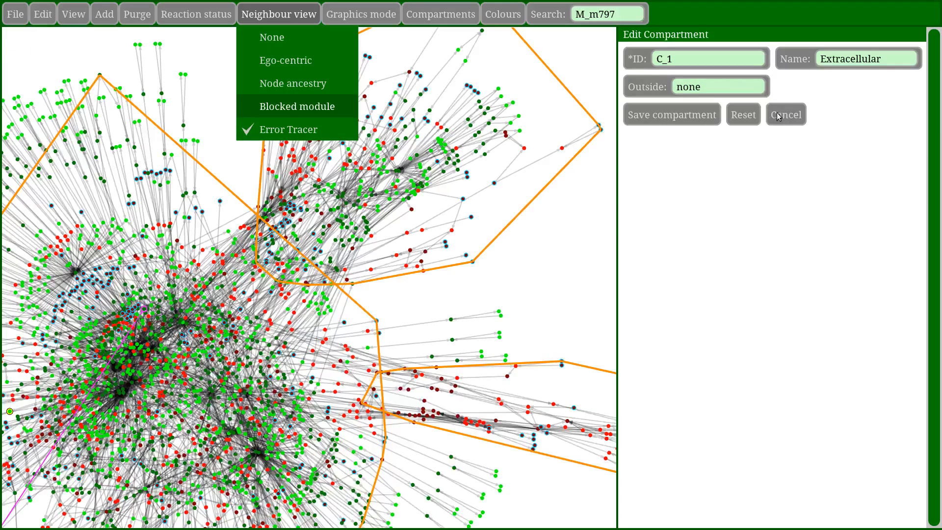
left_click(789, 116)
scroll(286, 216, "up", 6)
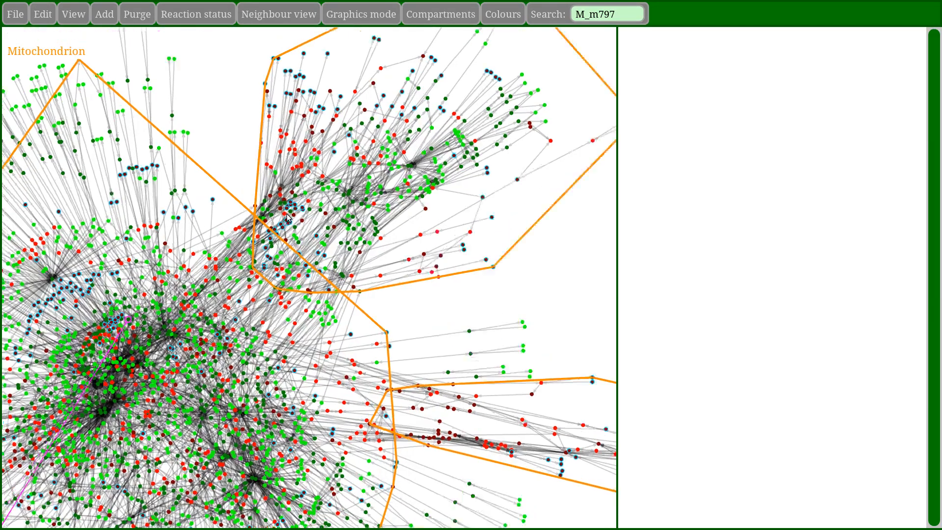
left_click(283, 213)
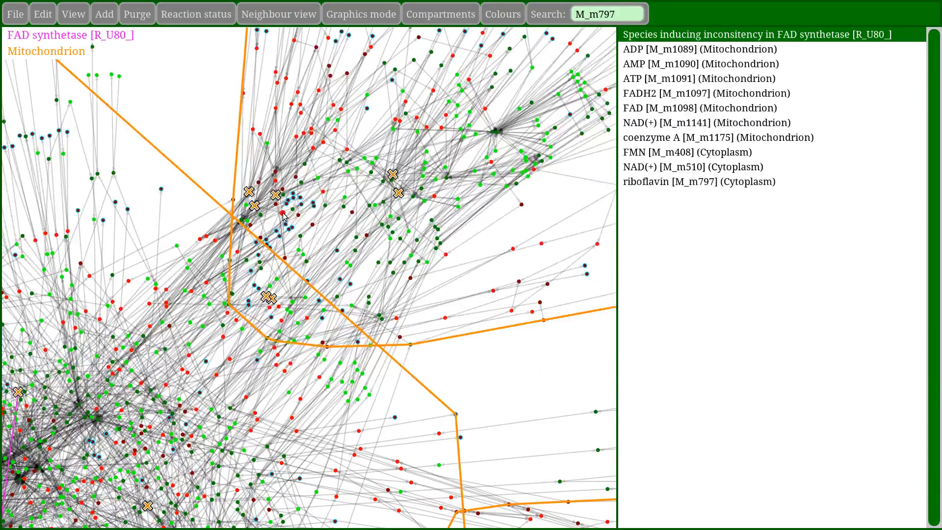
left_click(18, 393)
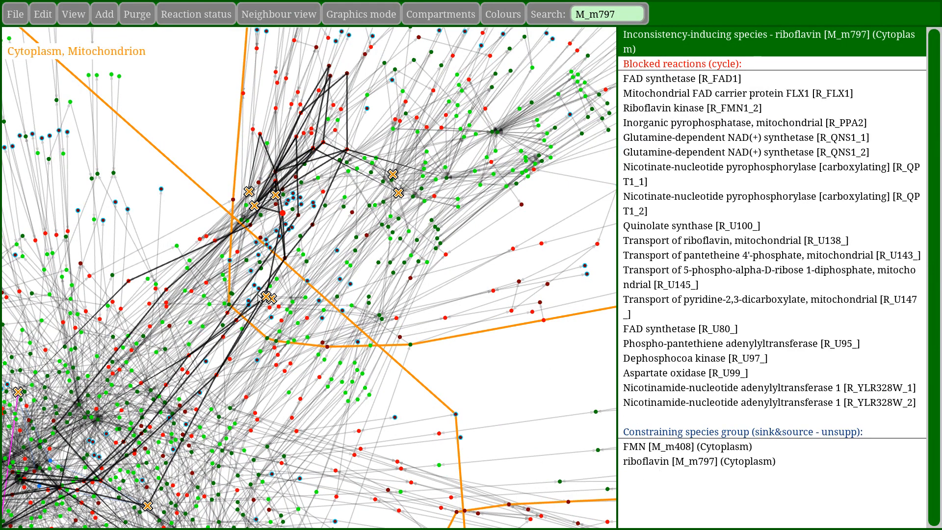
left_click_drag(105, 357, 135, 382)
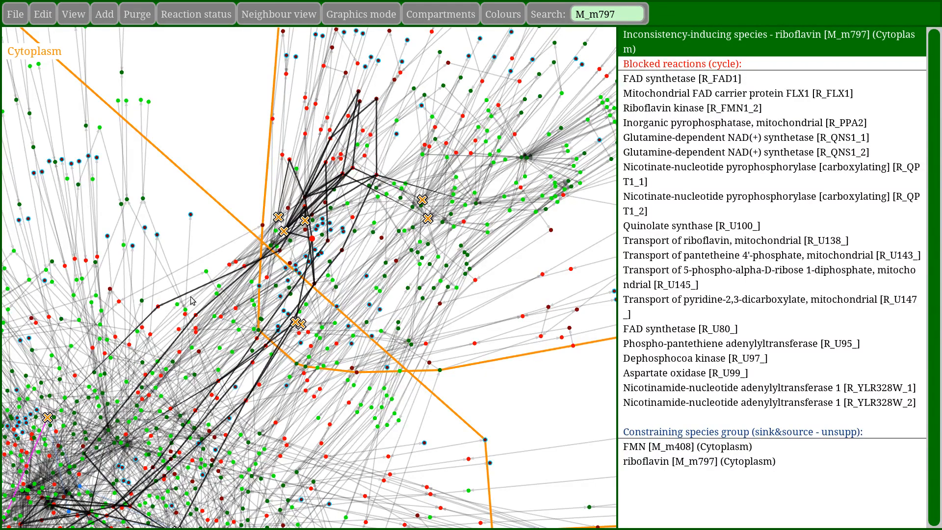
scroll(232, 315, "up", 4)
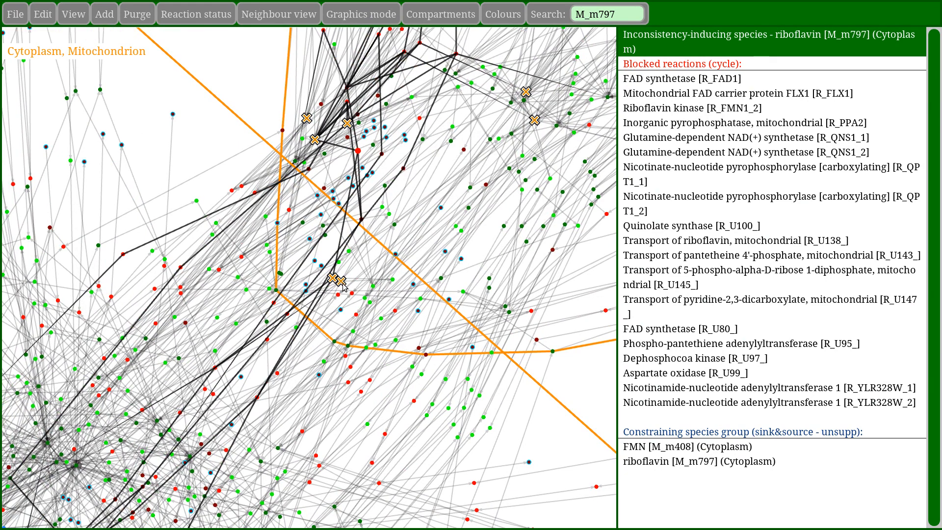
Set the neighbour view to Ego-centric and examine the reactions of cytoplasmic riboflavin and mitochondrial FAD [M_m1098].
left_click(279, 14)
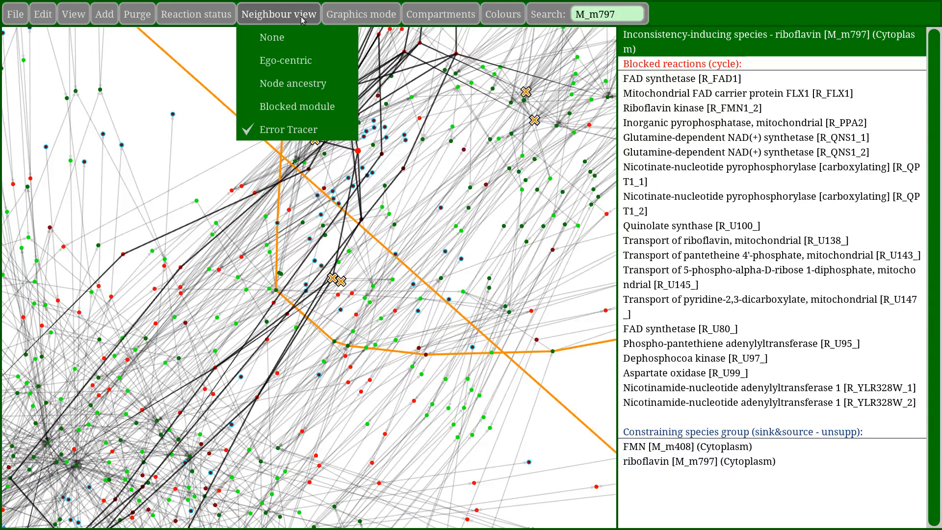
left_click(306, 63)
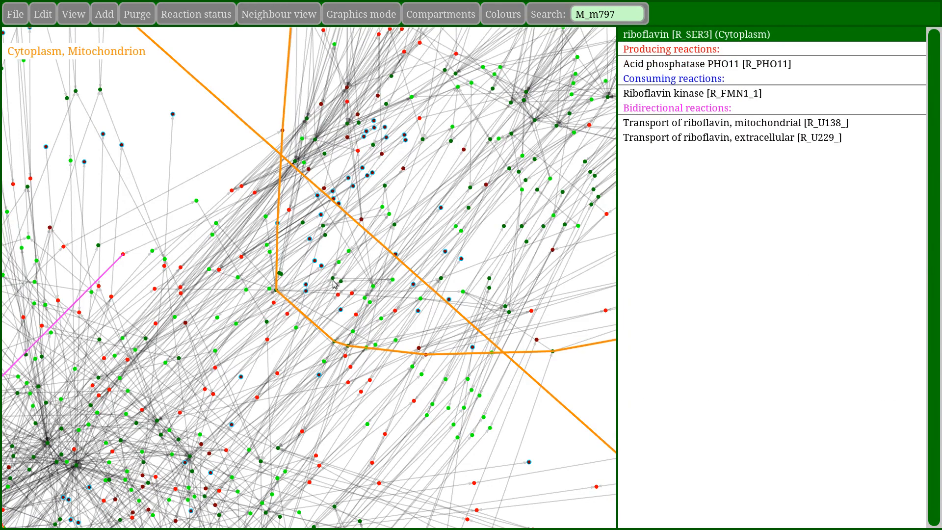
left_click(333, 281)
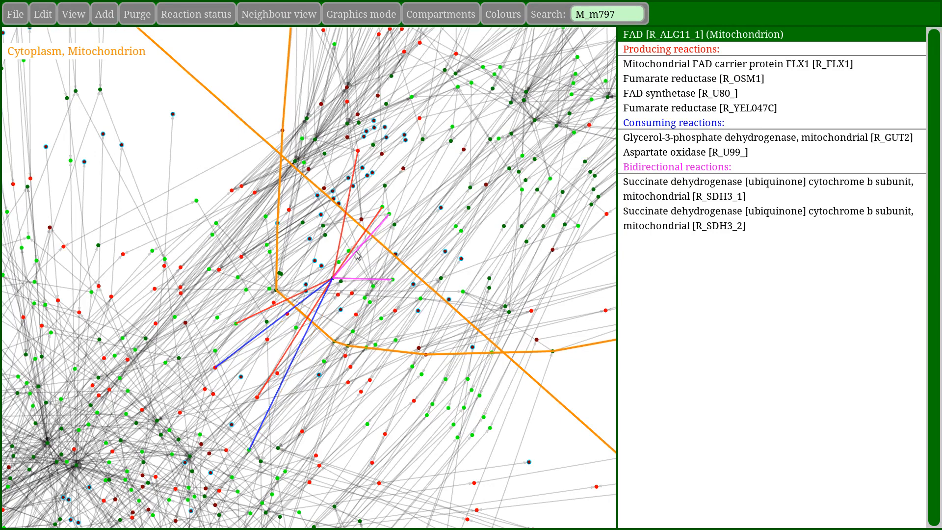
left_click_drag(417, 188, 374, 251)
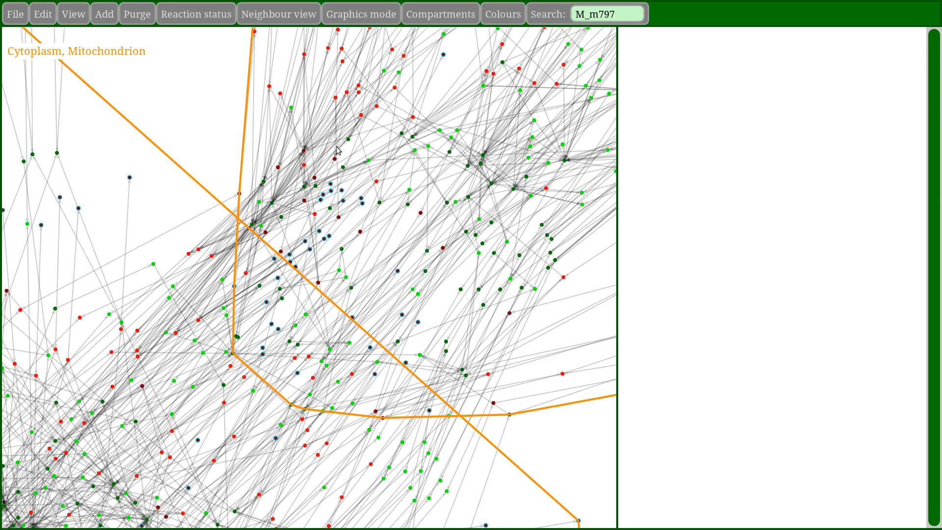
Set the neighbour view to Node ancestry and look over the mitochondrial nodes around FAD and FAD synthetase.
mouse_move(278, 14)
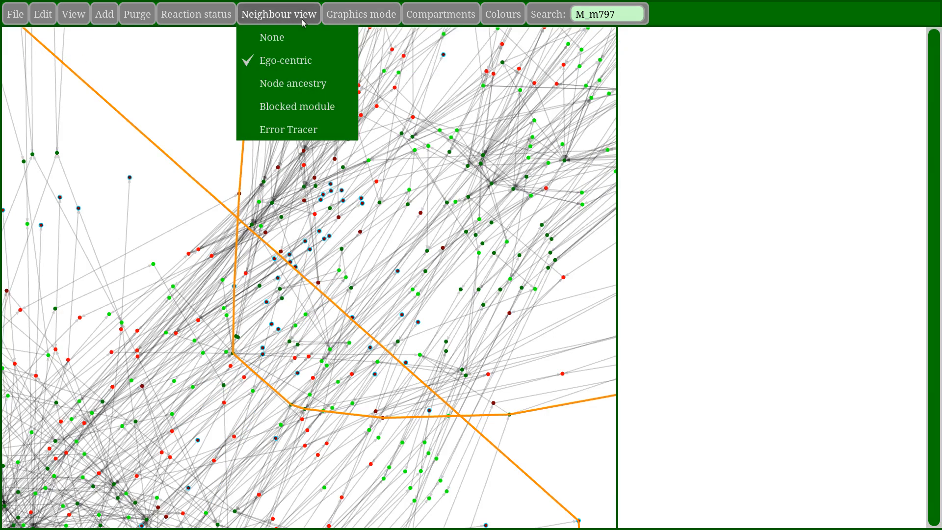
left_click(297, 87)
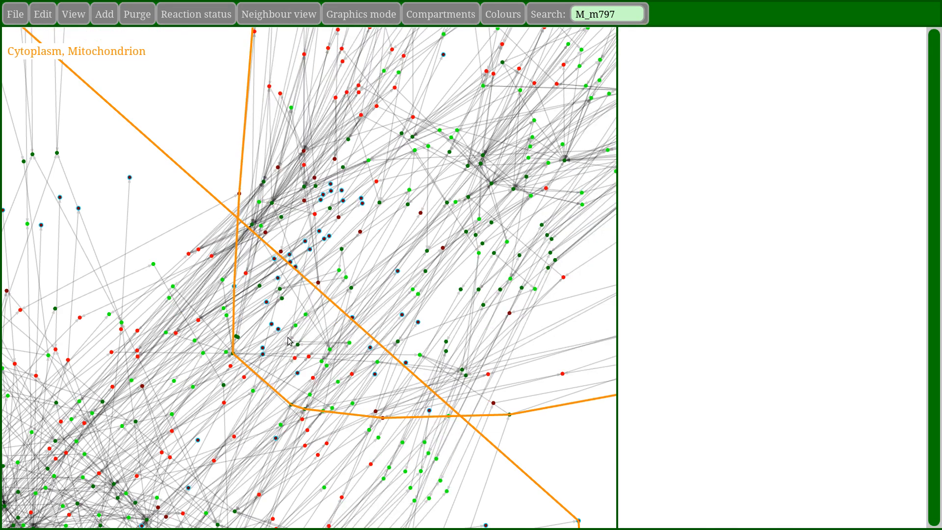
mouse_move(291, 344)
mouse_move(319, 284)
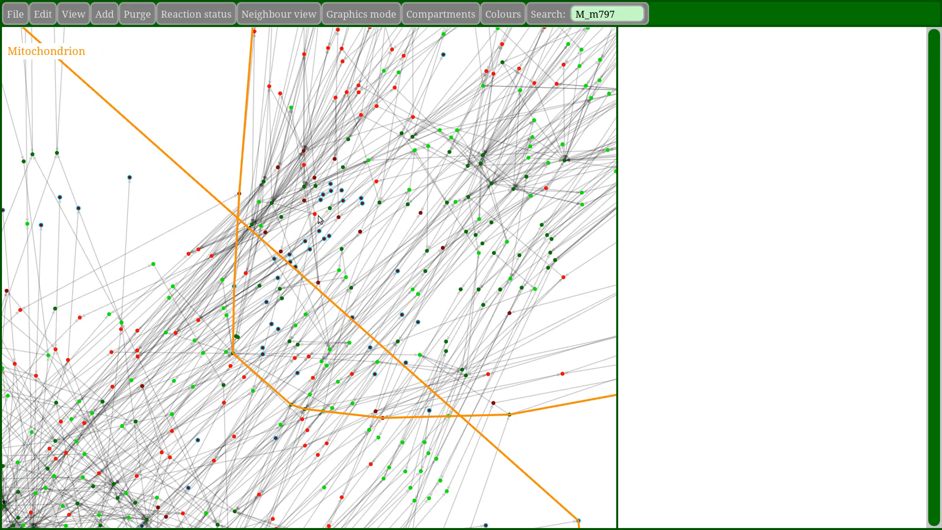
left_click_drag(301, 331, 365, 244)
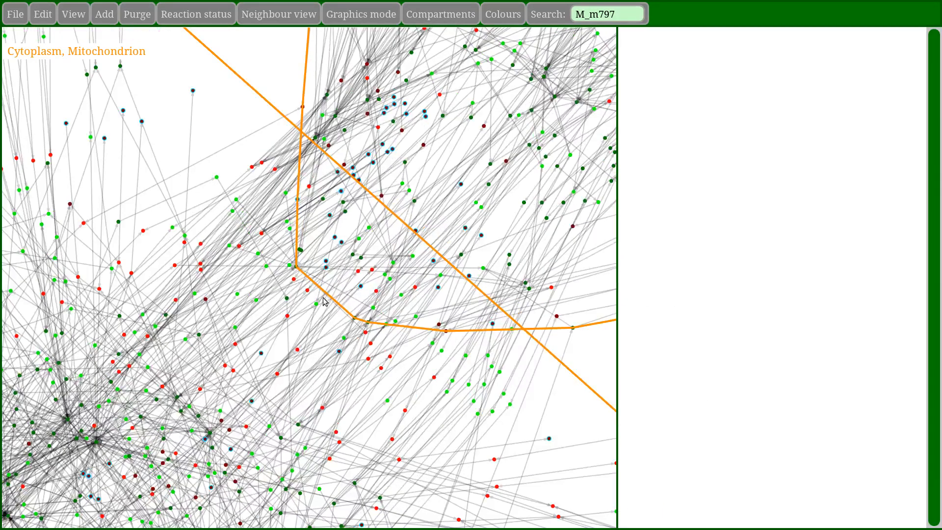
Start a new reaction with the ID R_FAD_shuttle and make it reversible.
left_click(100, 15)
left_click(132, 61)
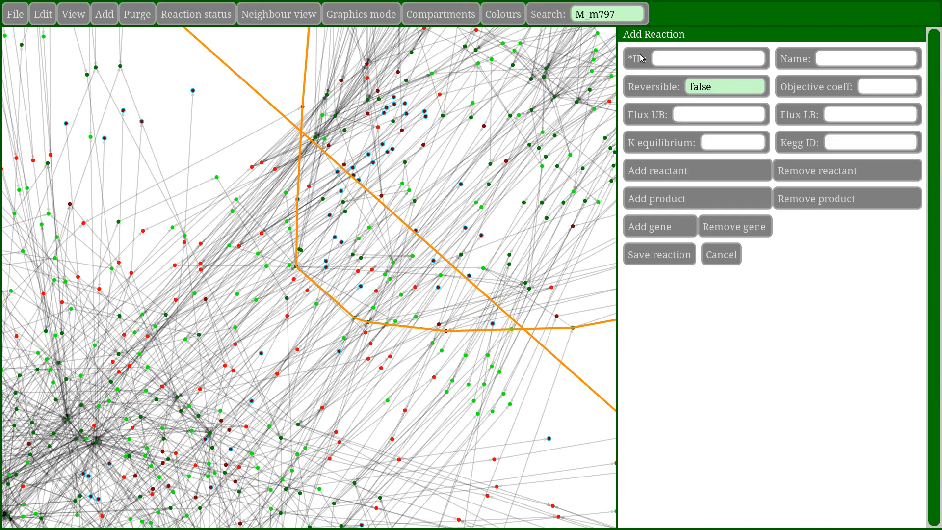
left_click(660, 60)
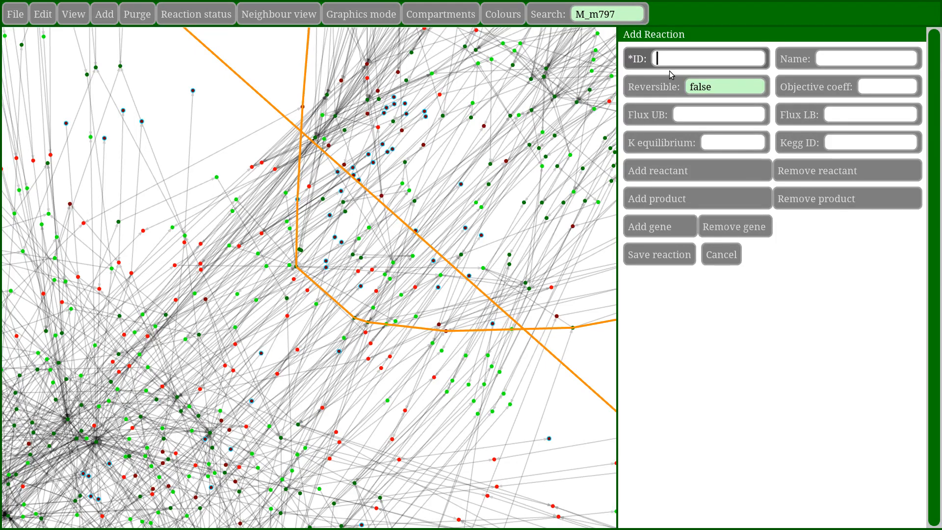
type("R_FAD_shuttle")
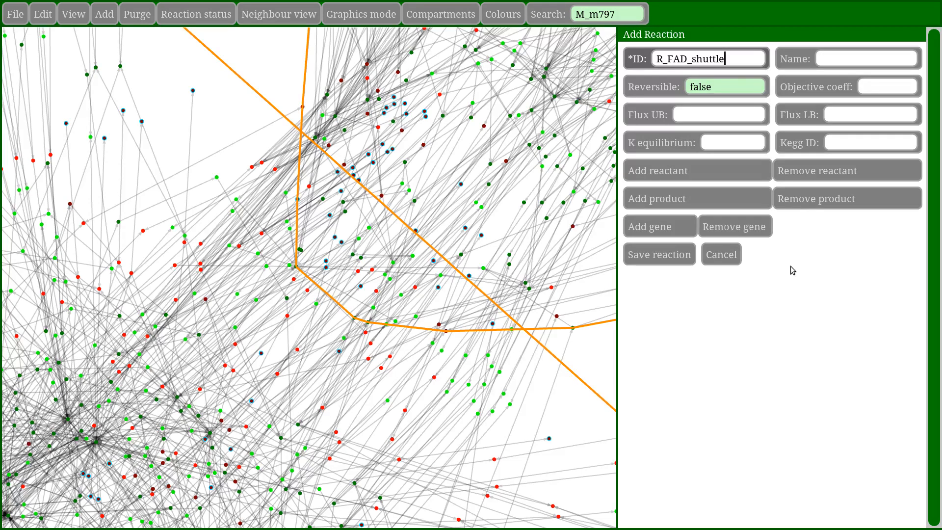
left_click(705, 92)
left_click(706, 111)
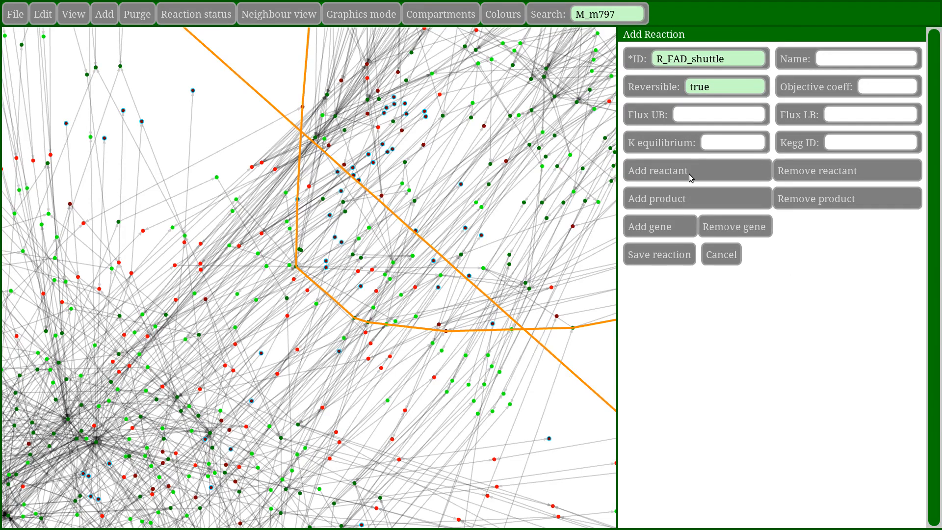
Add cytoplasmic FAD [M_m407] as reactant and mitochondrial FAD [M_m1098] as product of R_FAD_shuttle, and save the reaction.
left_click(693, 177)
left_click(708, 172)
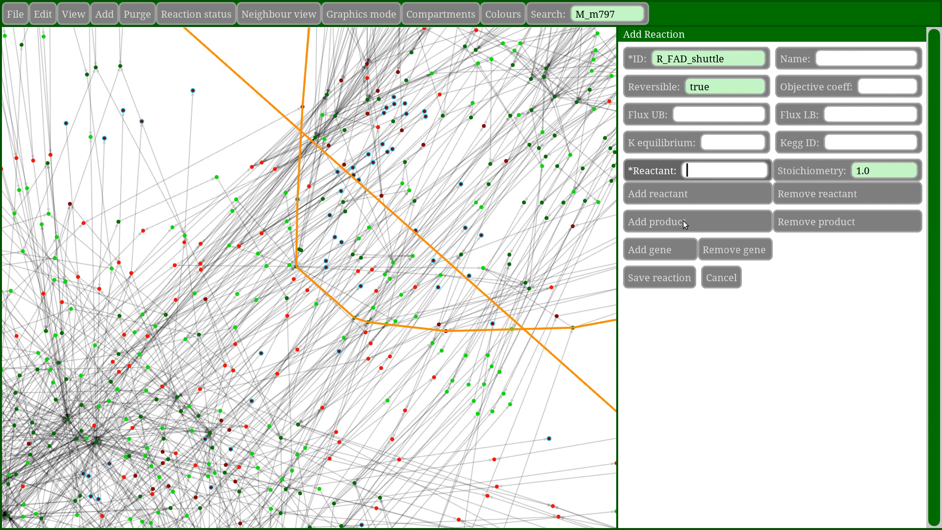
type("FAD")
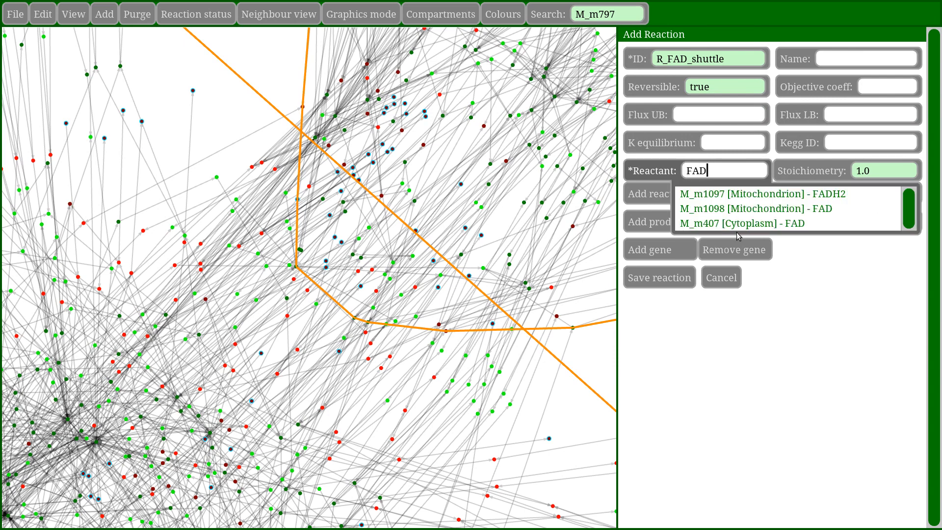
left_click(739, 226)
left_click(705, 225)
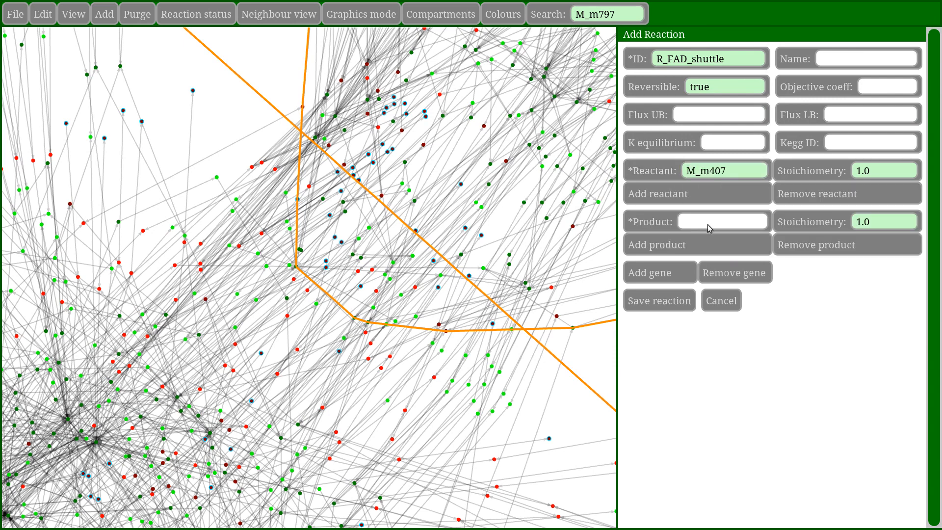
left_click(708, 227)
type("FAD")
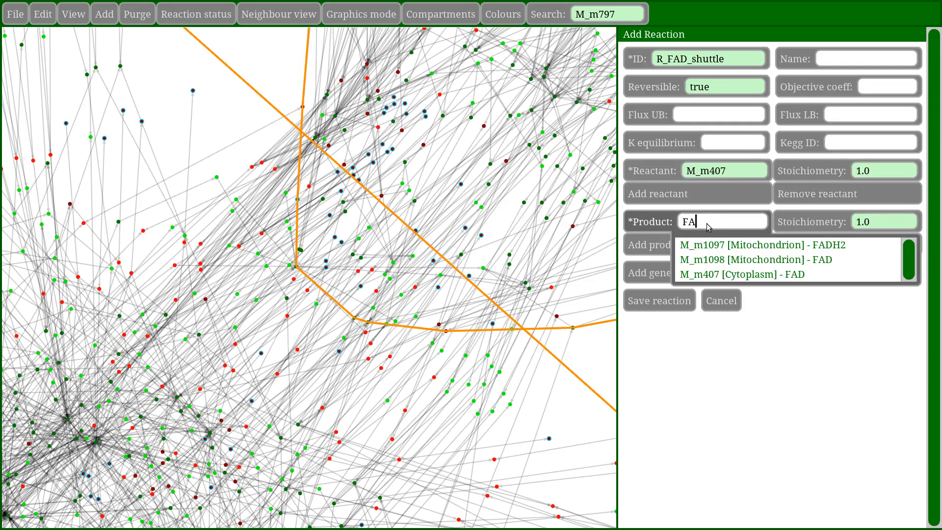
left_click(758, 263)
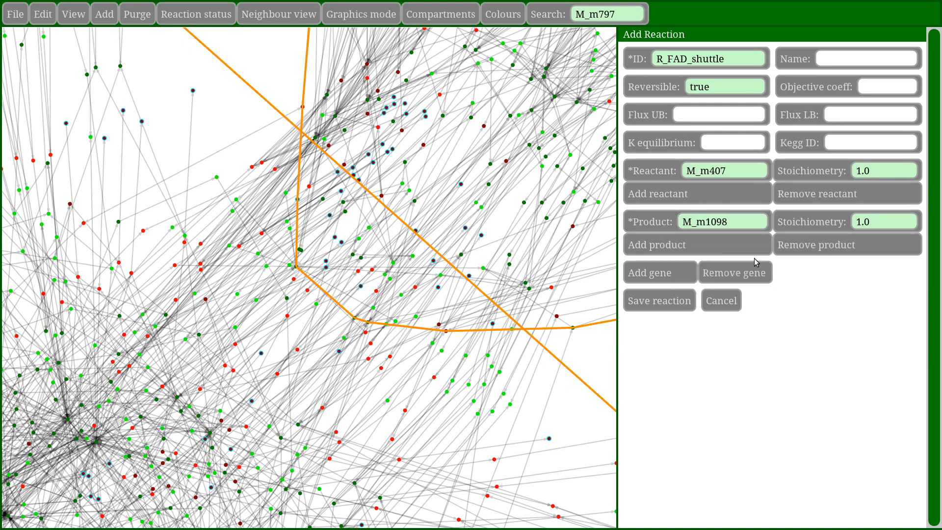
left_click(652, 307)
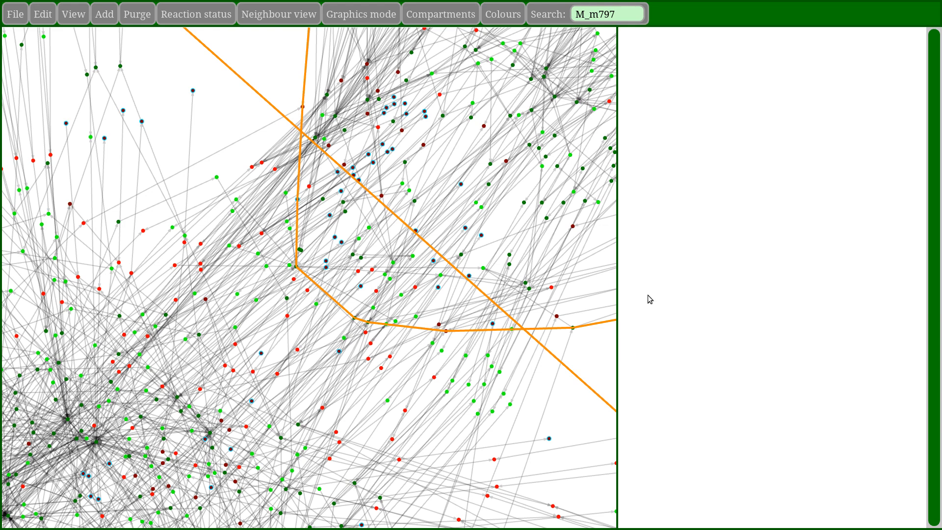
Recalculate the model with the new R_FAD_shuttle reaction included.
left_click(43, 13)
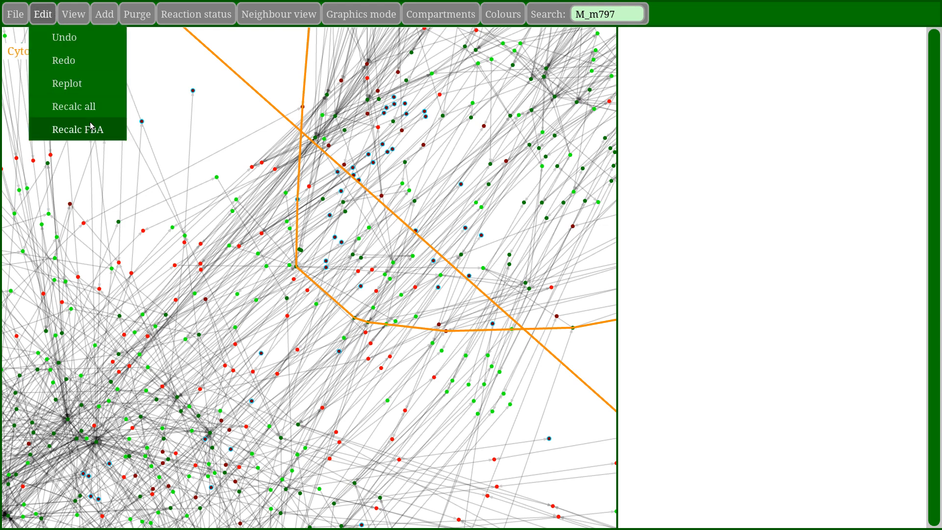
left_click(89, 115)
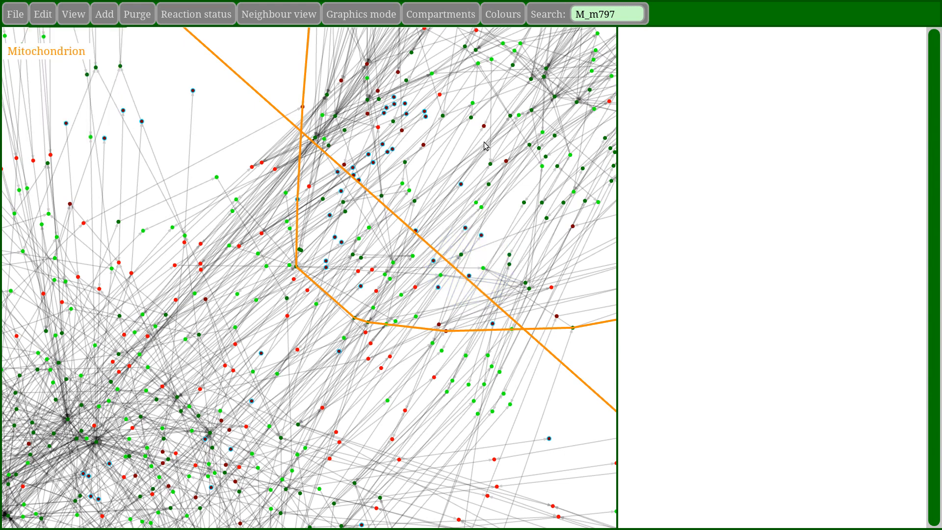
Examine the descendants and ancestors of mitochondrial FMN [M_m1099] in the Node ancestry view.
left_click_drag(463, 151, 409, 201)
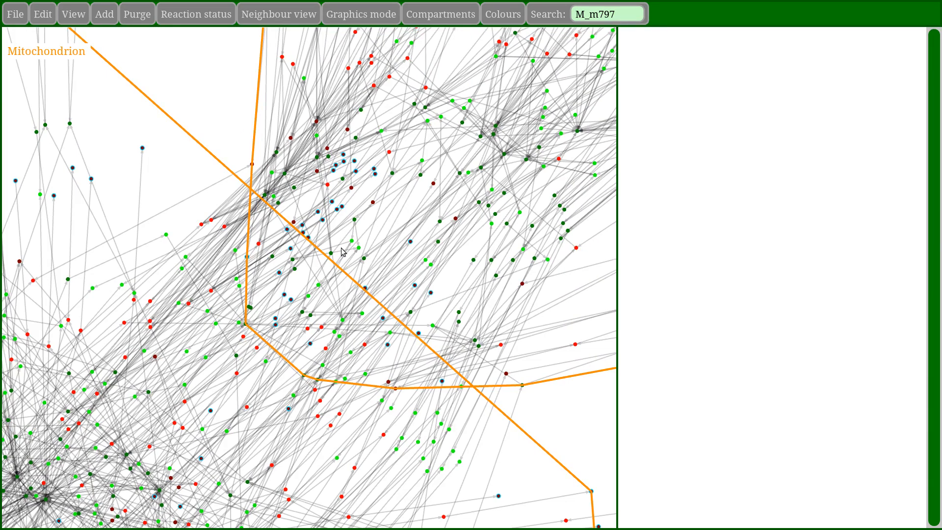
left_click(332, 255)
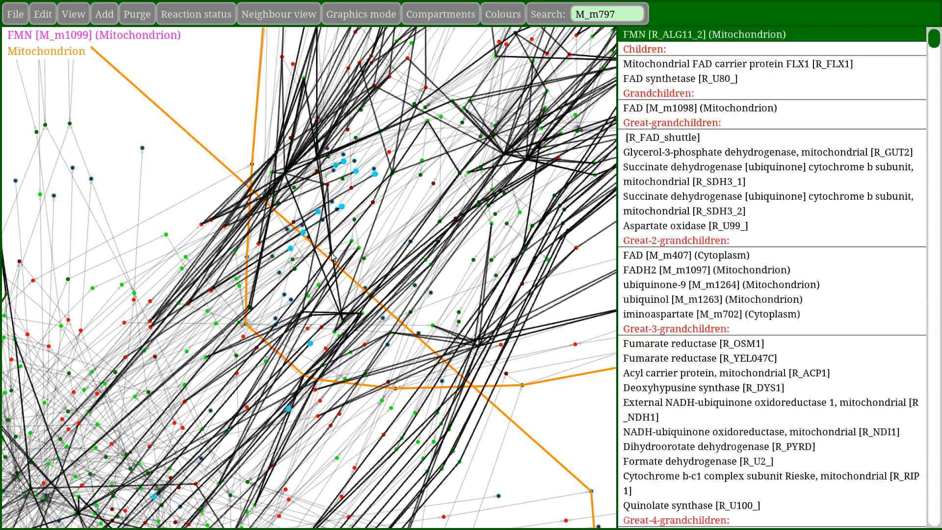
left_click(336, 262)
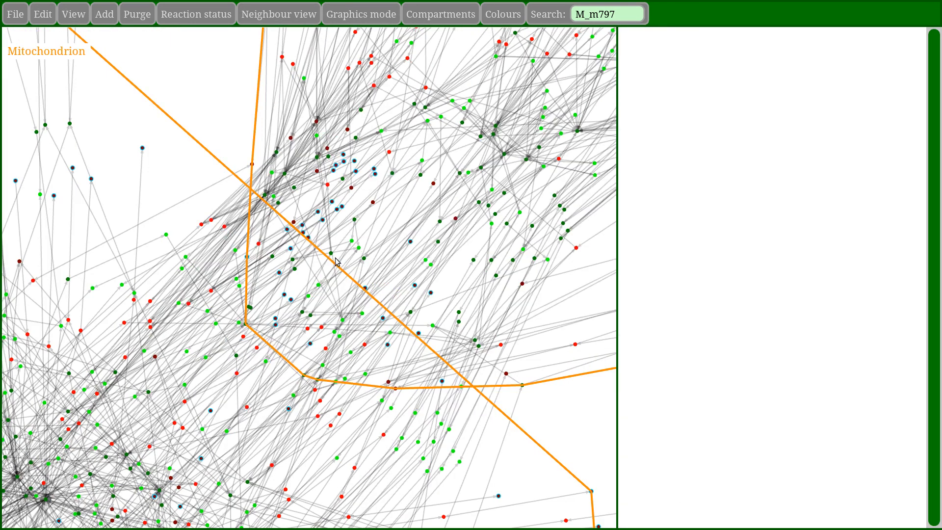
left_click(333, 257)
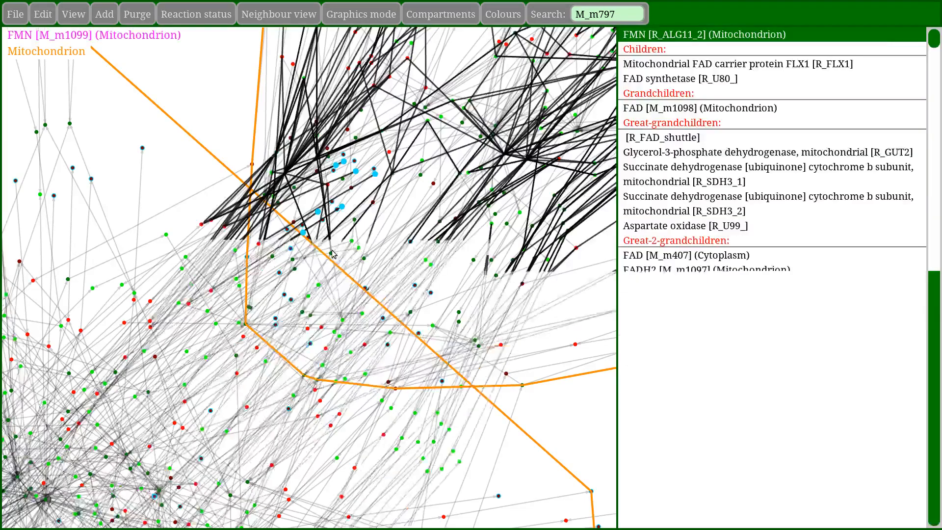
left_click(332, 255)
left_click(260, 15)
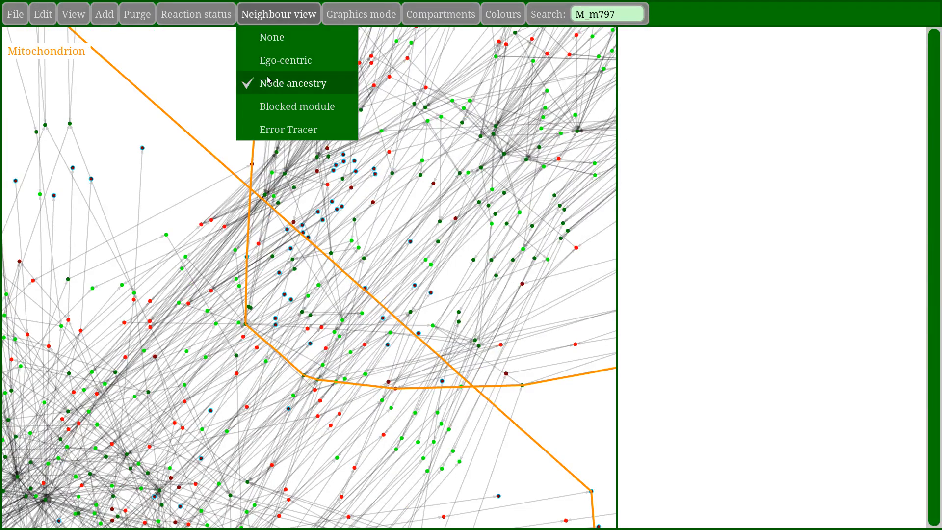
left_click(332, 256)
left_click(332, 256)
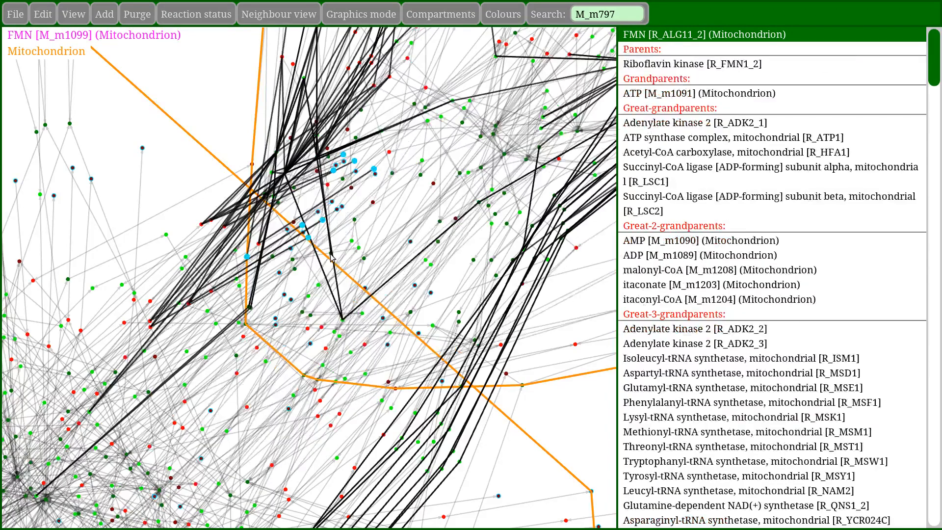
left_click(330, 254)
left_click(330, 253)
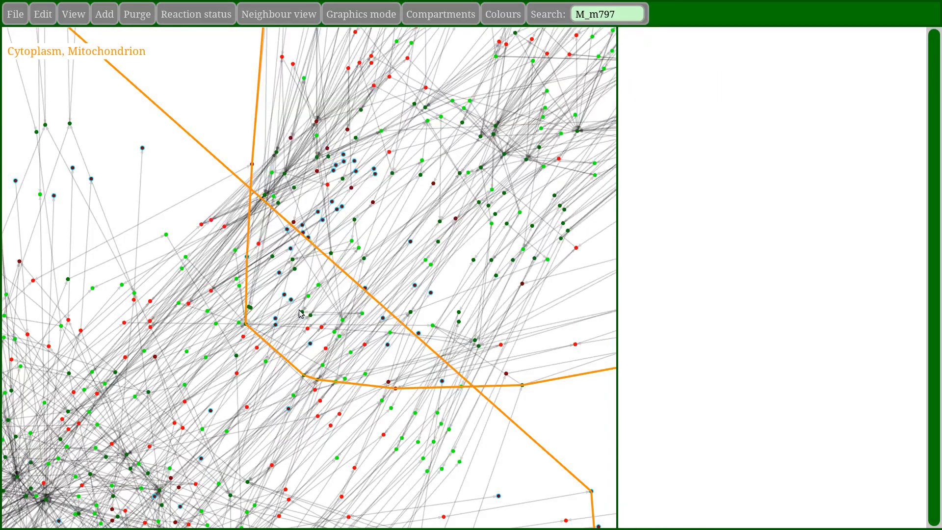
Examine the ancestry of mitochondrial FADH2 [M_m1097] and FAD [M_m1098], following the highlighted paths into the cytoplasm.
mouse_move(302, 311)
scroll(302, 314, "down", 3)
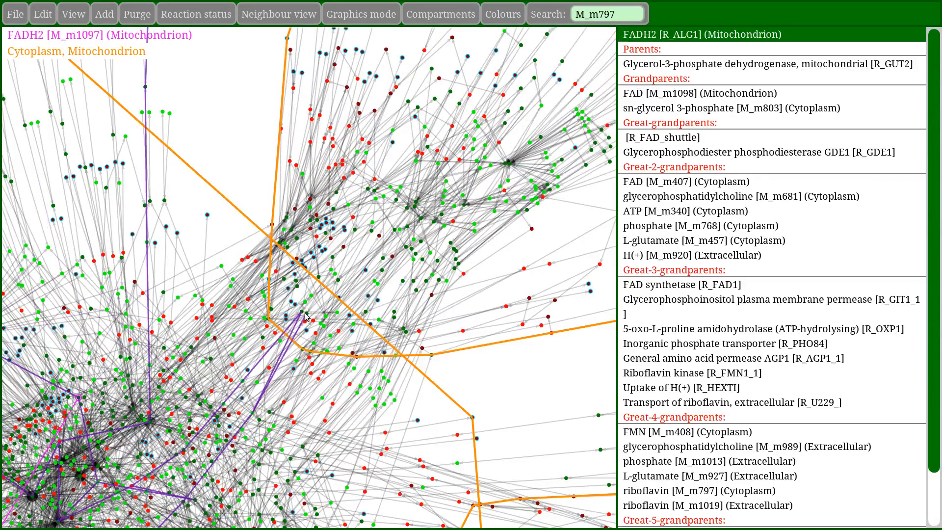
scroll(305, 315, "down", 1)
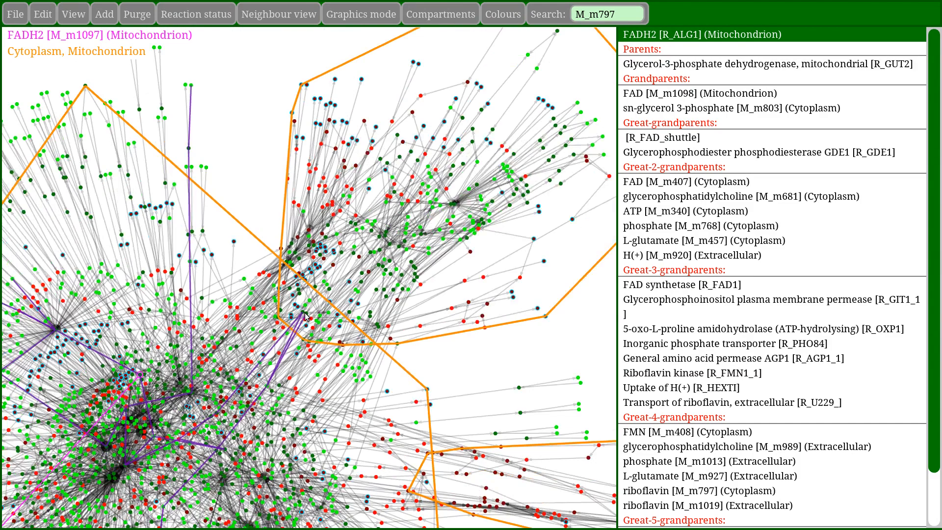
scroll(305, 315, "up", 5)
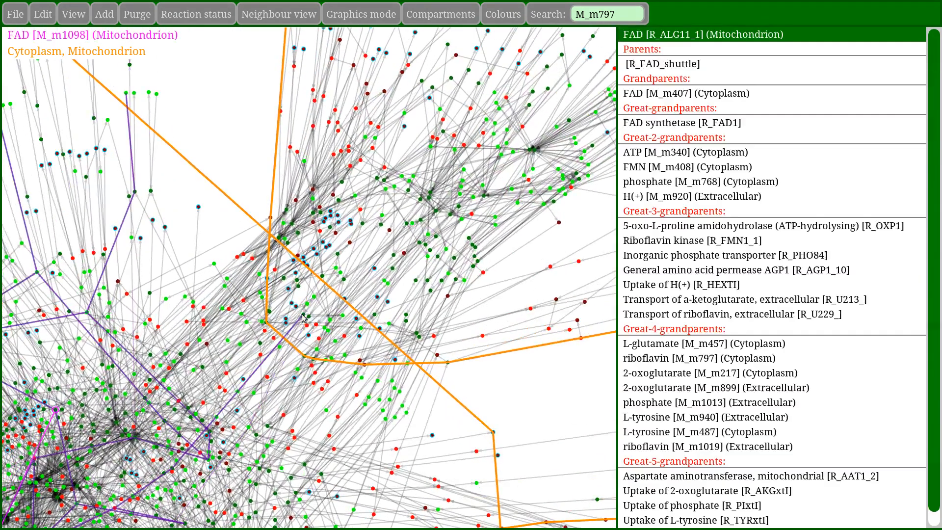
left_click_drag(335, 287, 576, 243)
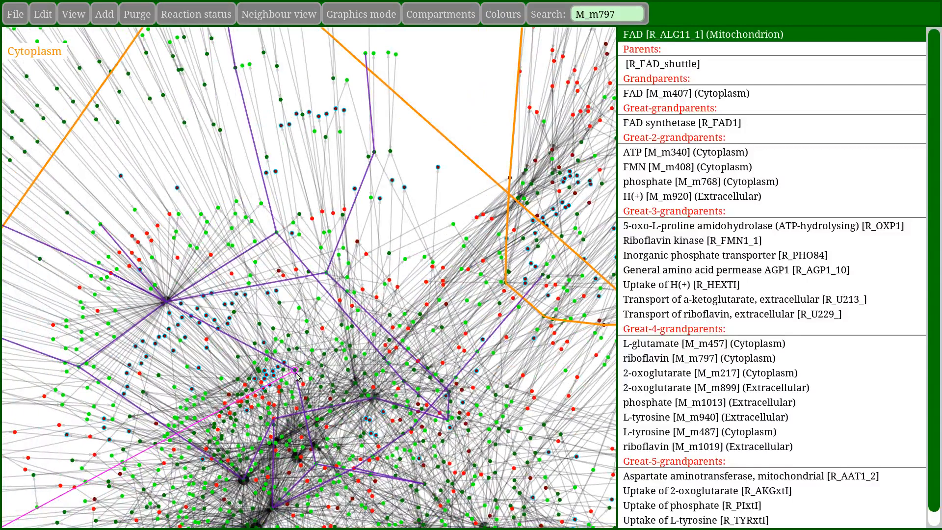
left_click_drag(430, 300, 152, 347)
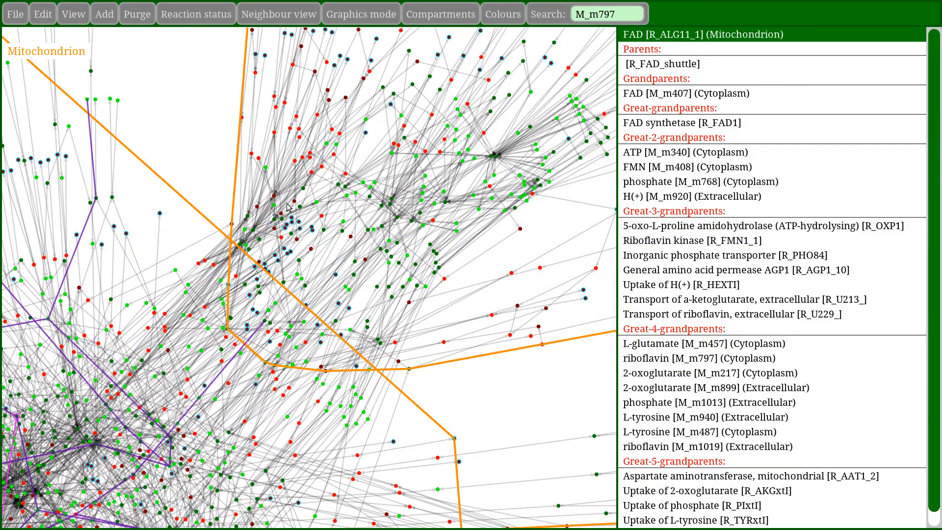
Run the Error Tracer on FAD synthetase [R_U80_] and inspect its inconsistency-inducing species, including mitochondrial AMP [M_m1090] and ADP [M_m1089].
left_click(281, 242)
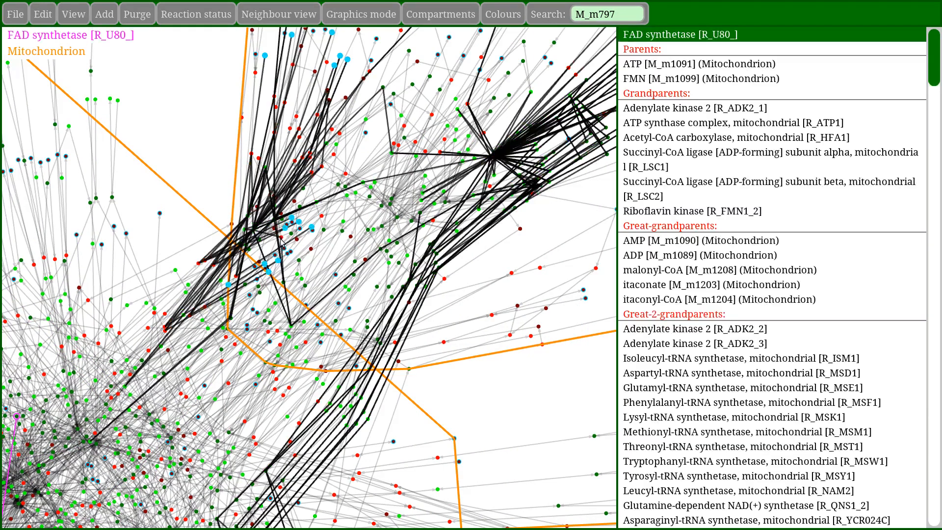
left_click(267, 14)
left_click(267, 129)
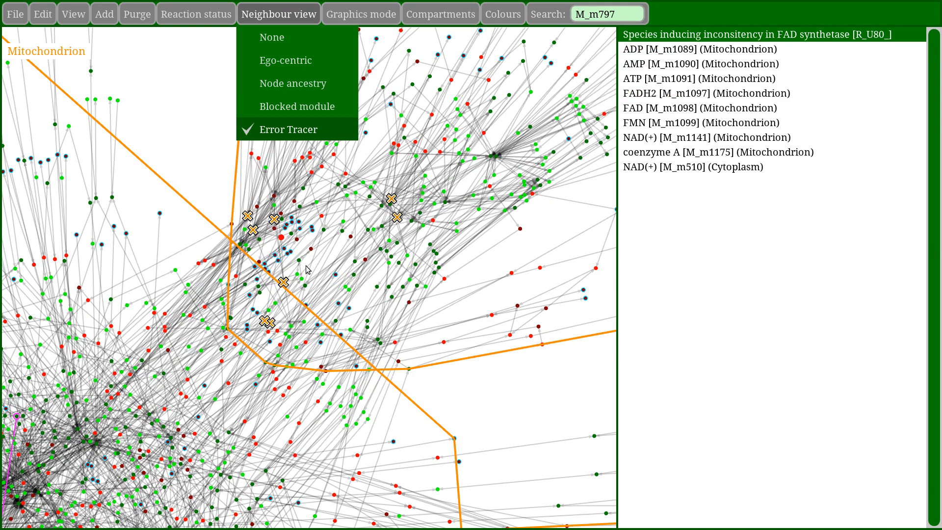
scroll(290, 200, "up", 2)
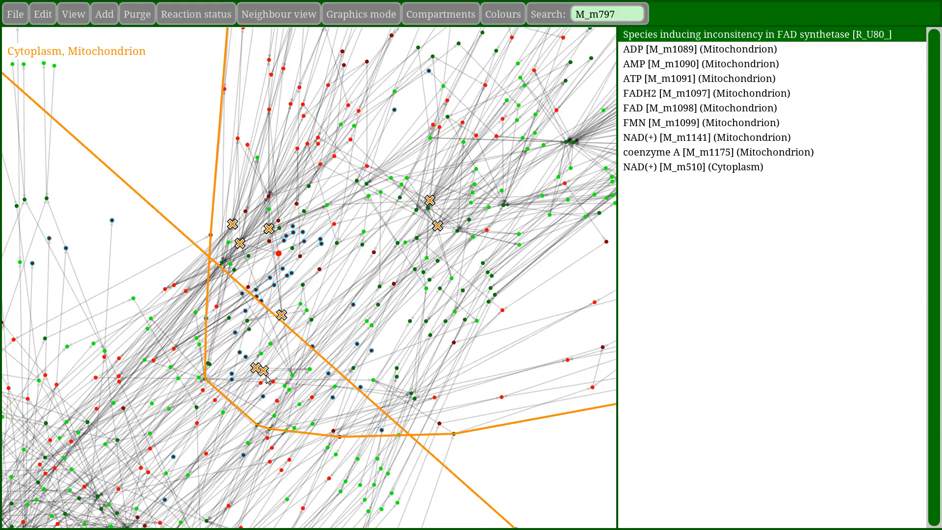
mouse_move(263, 372)
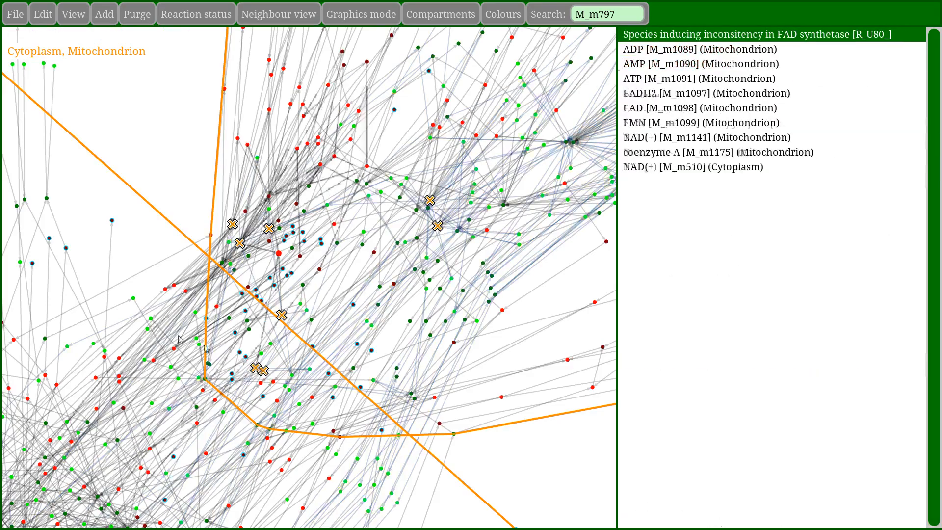
left_click_drag(189, 338, 247, 310)
scroll(246, 310, "down", 5)
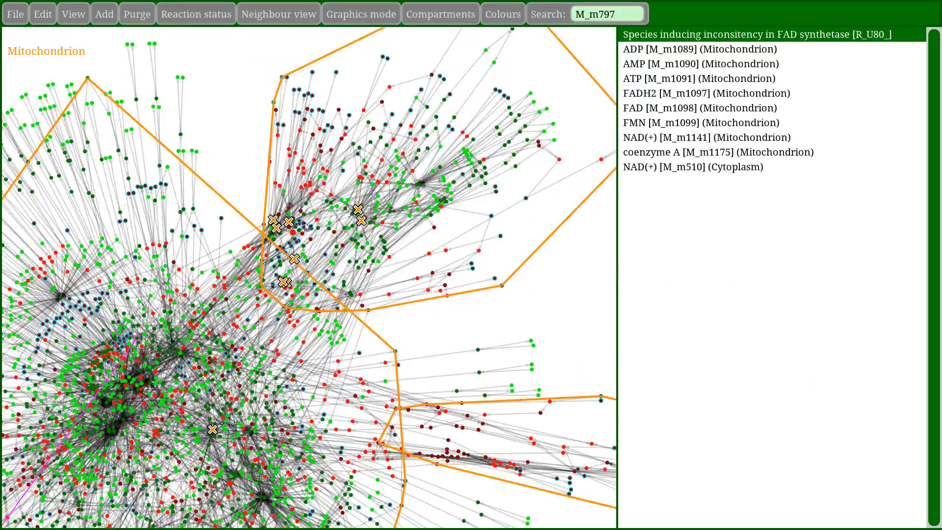
scroll(275, 220, "up", 5)
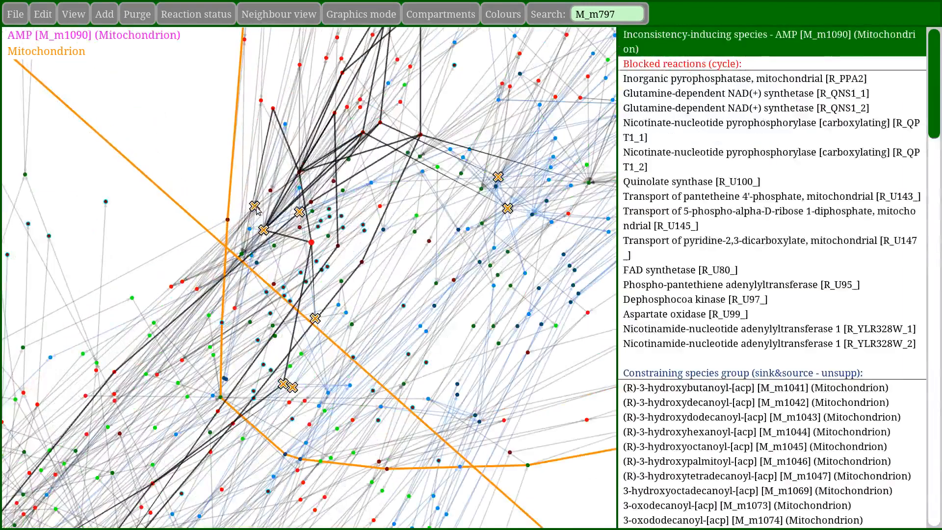
mouse_move(300, 216)
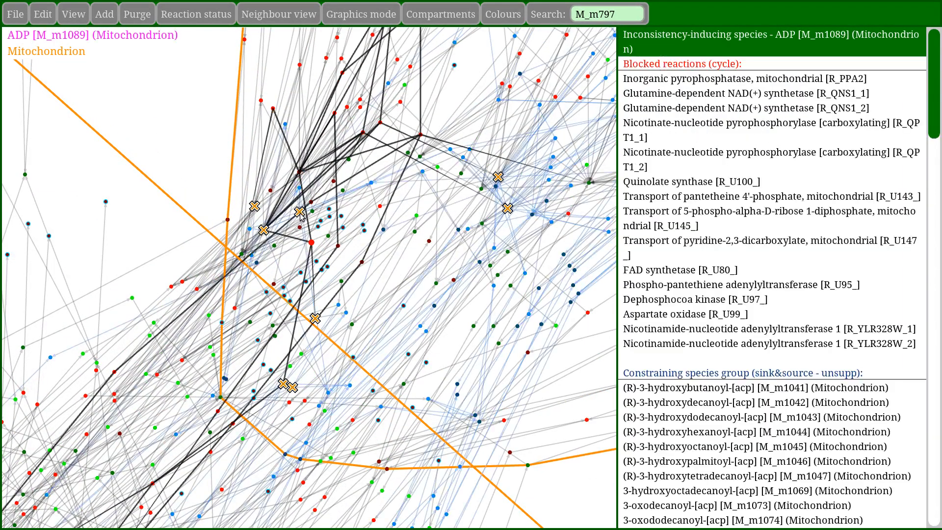
Set the neighbour view to Ego-centric and examine the reactions of mitochondrial AMP [M_m1090], ATP [M_m1091] and ADP [M_m1089].
left_click(275, 22)
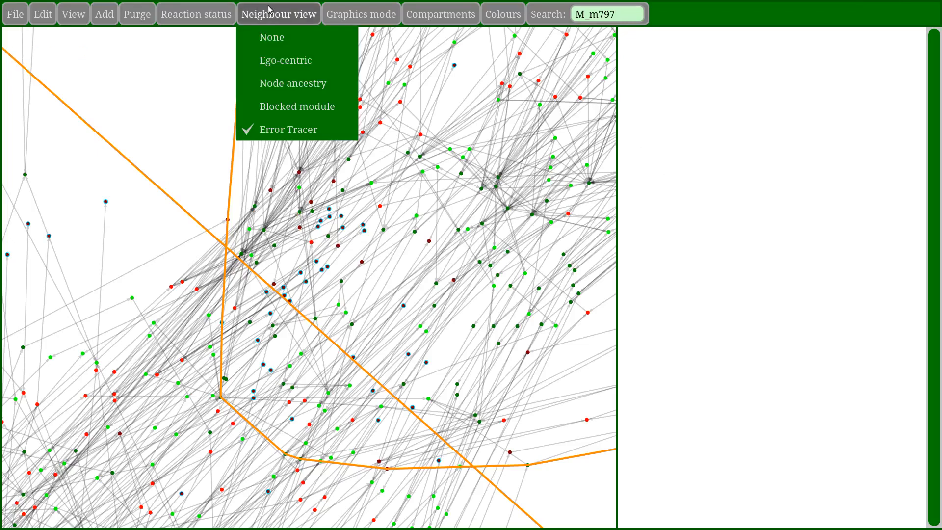
left_click(283, 70)
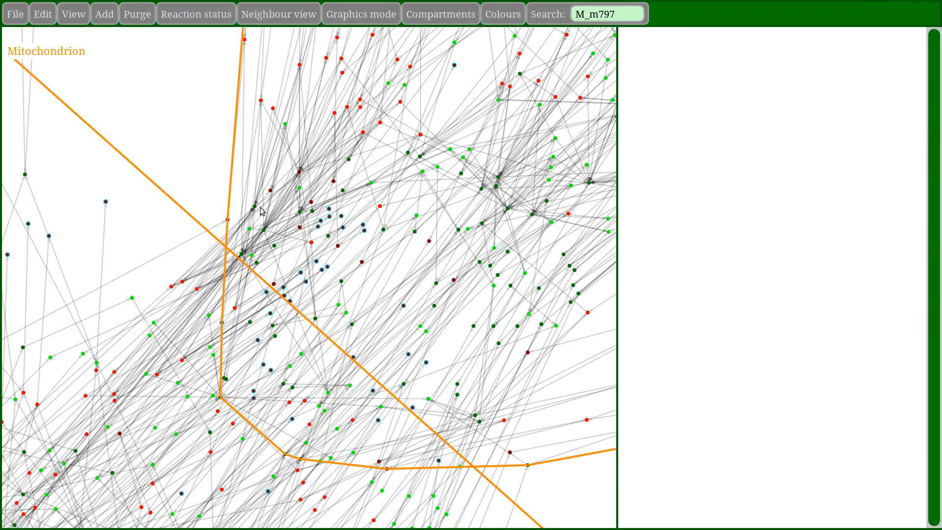
mouse_move(255, 209)
mouse_move(264, 233)
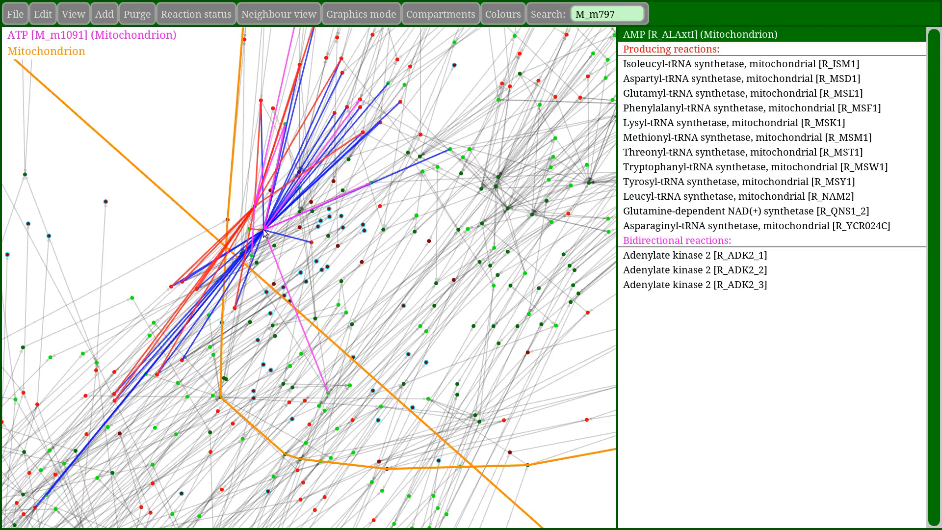
left_click(264, 232)
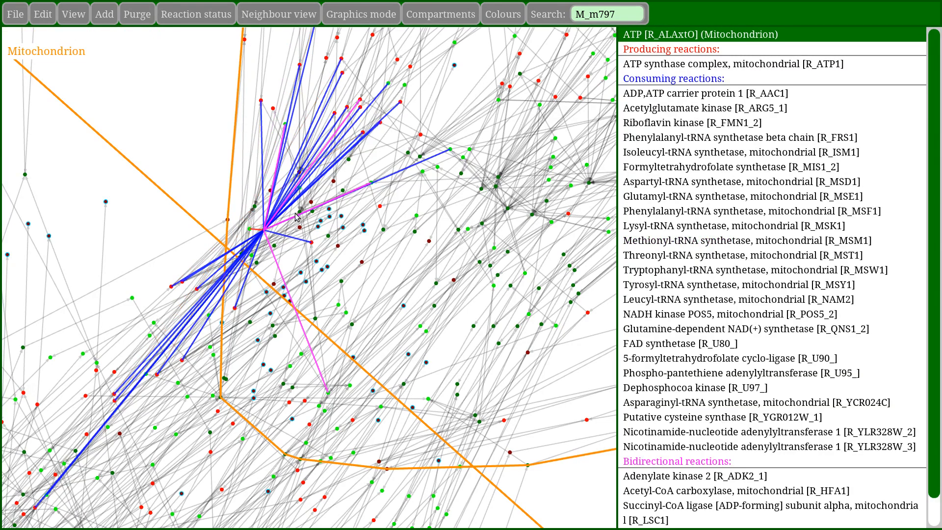
mouse_move(300, 214)
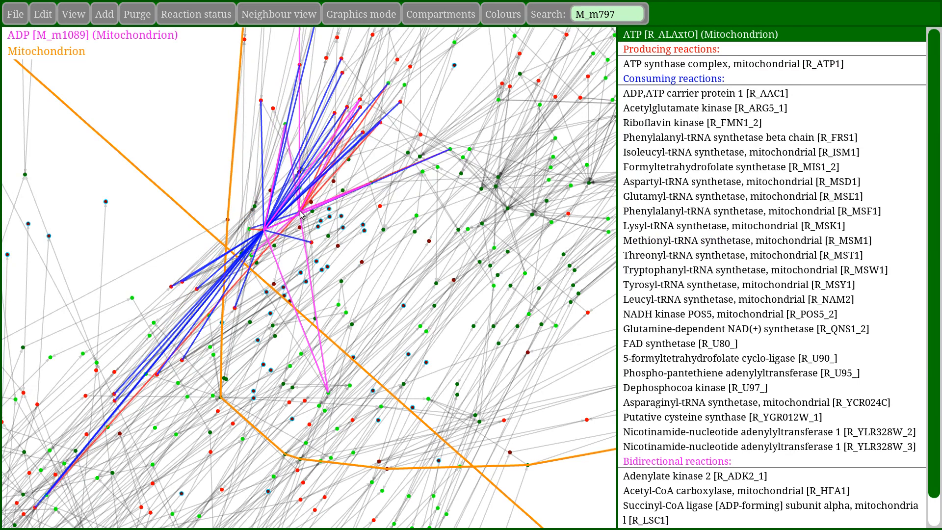
left_click(255, 209)
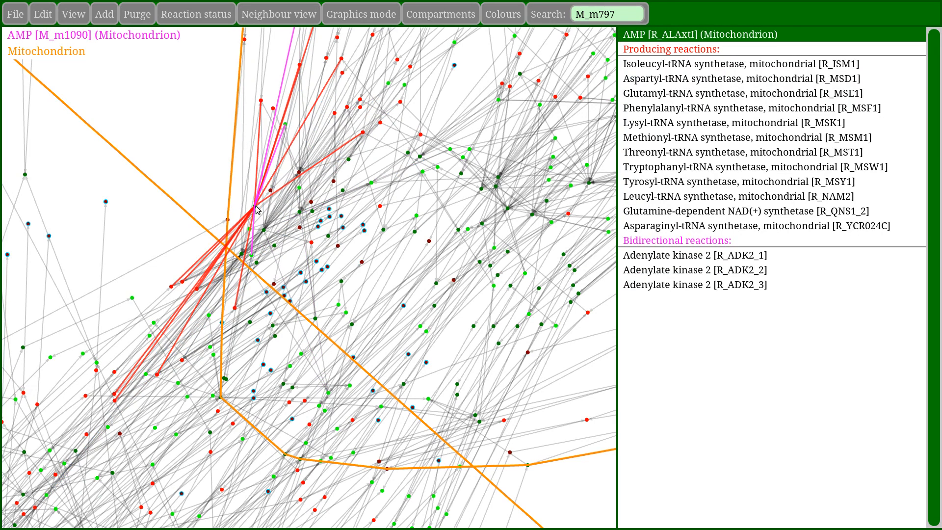
left_click(263, 230)
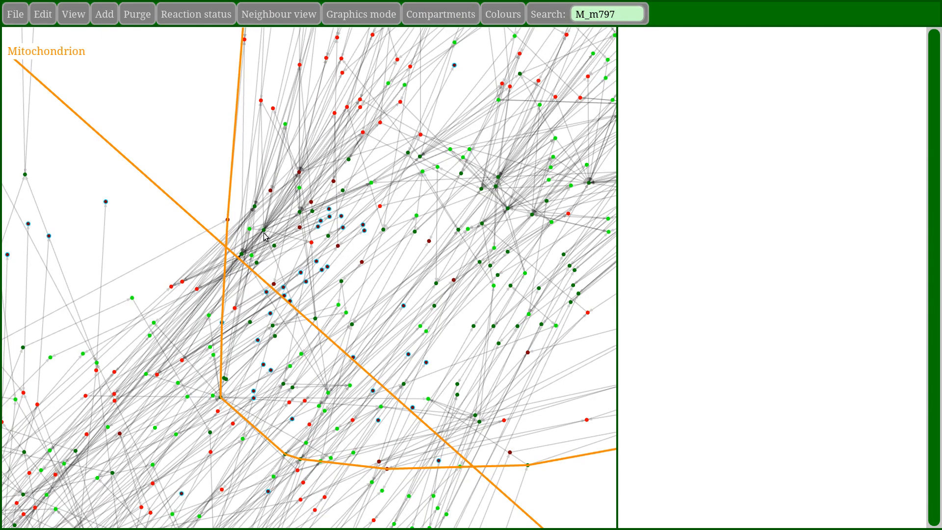
Set the neighbour view to Node ancestry and examine the descendants of mitochondrial ATP [M_m1091].
scroll(254, 142, "down", 3)
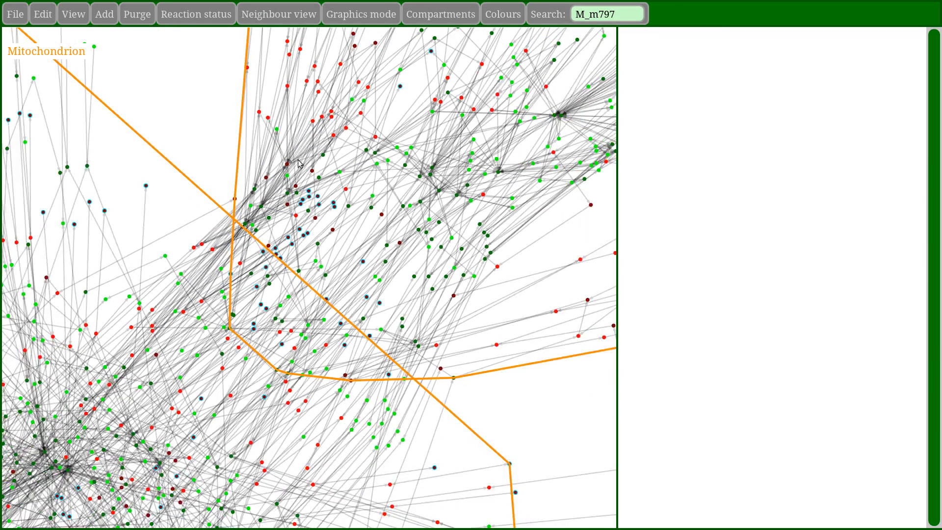
left_click_drag(283, 173, 226, 240)
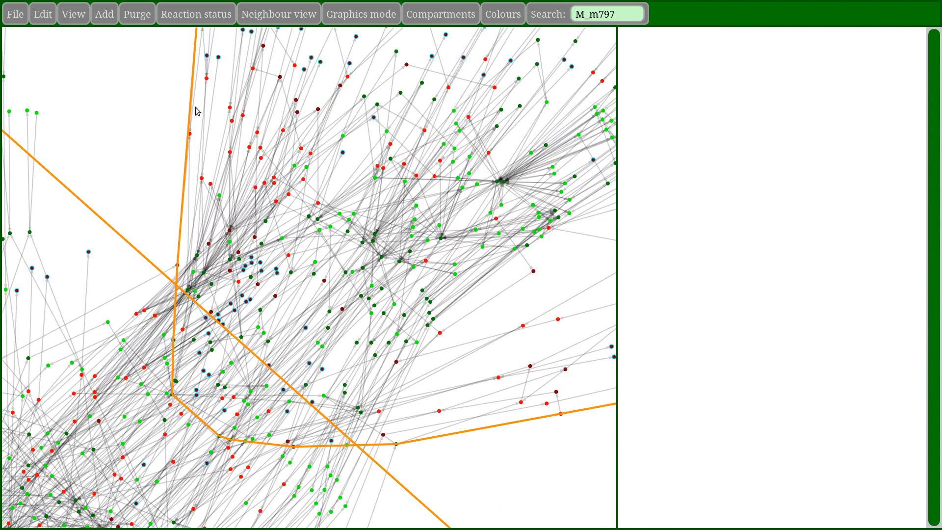
left_click(290, 15)
left_click(291, 84)
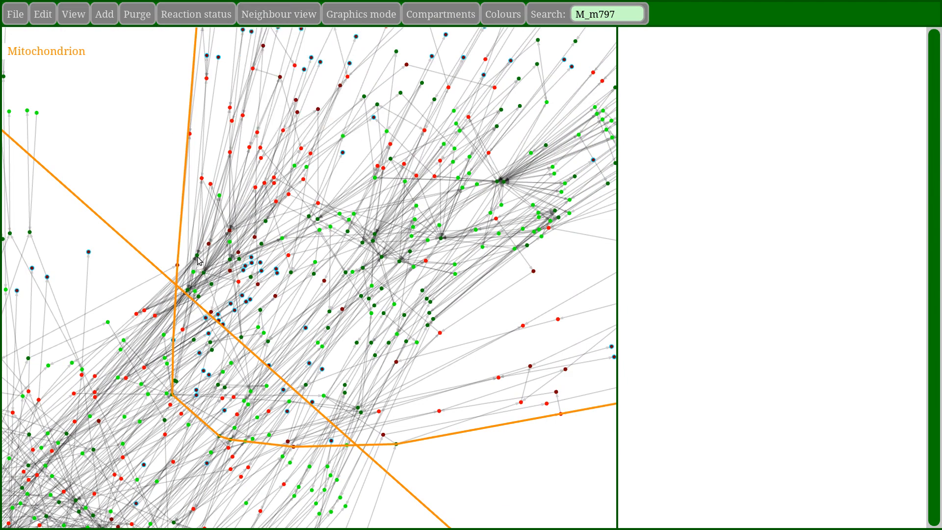
left_click(205, 272)
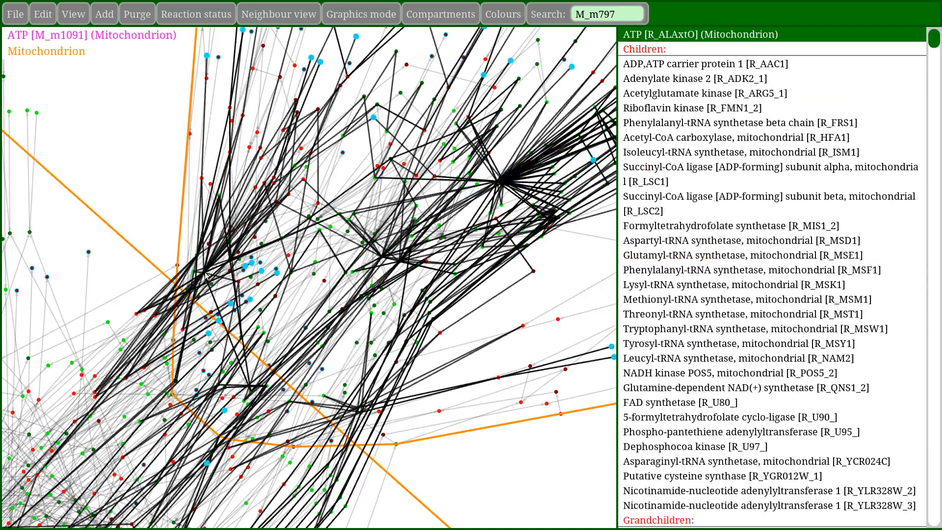
mouse_move(197, 257)
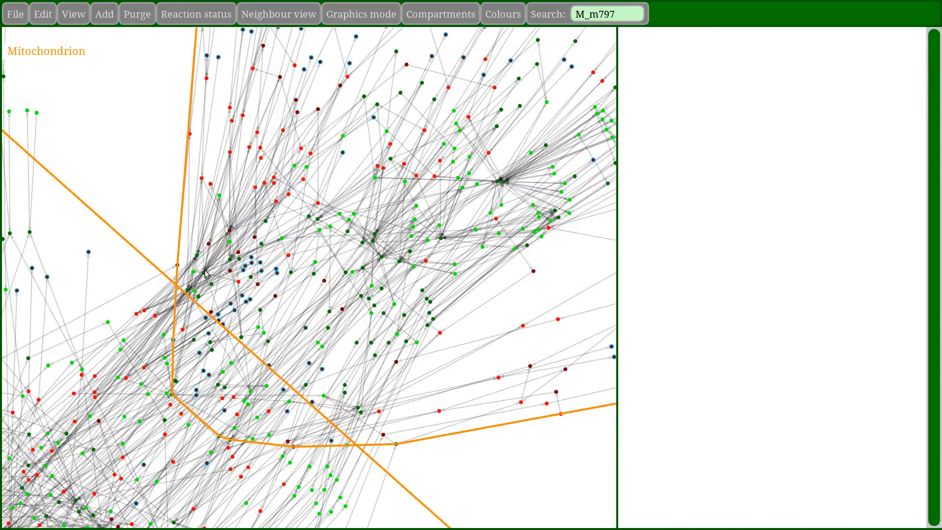
left_click(204, 272)
left_click_drag(147, 202, 211, 176)
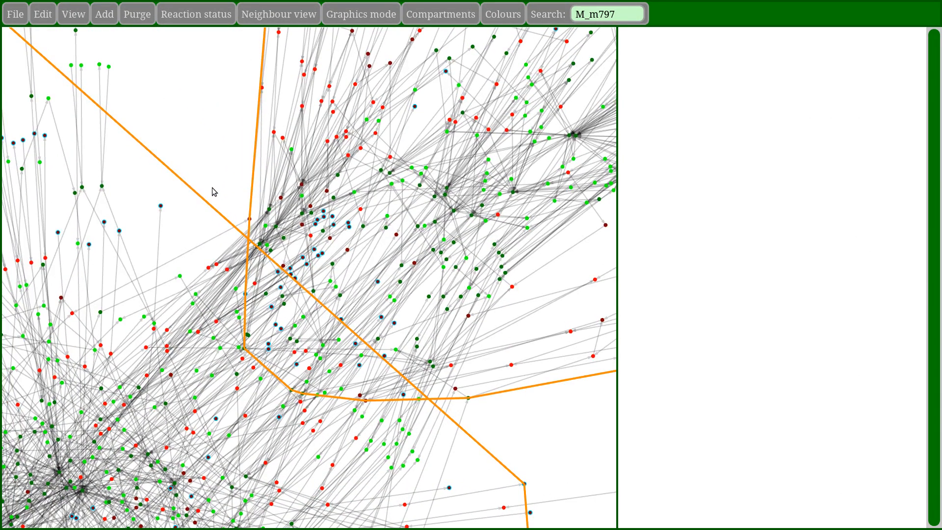
mouse_move(269, 212)
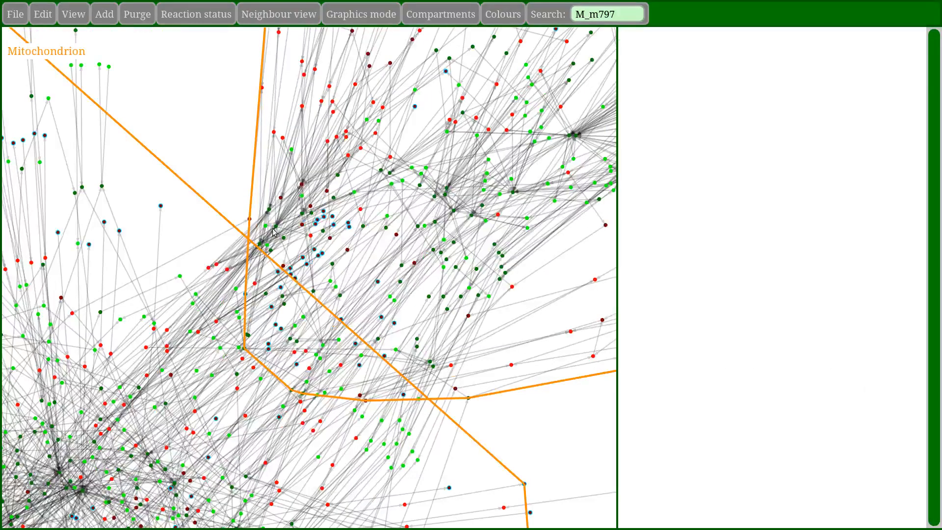
Start a new reaction with the ID R_ATP_shuttle and set it as reversible.
left_click(104, 20)
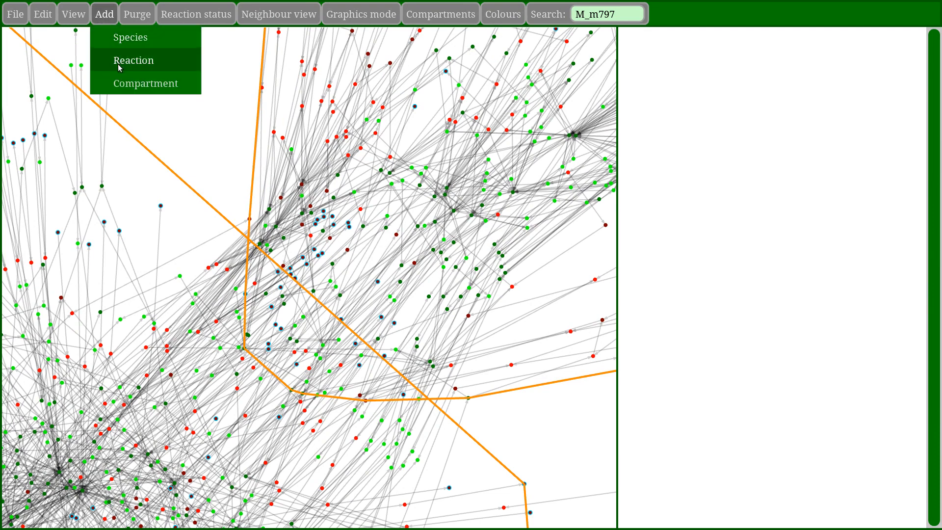
left_click(119, 66)
left_click(668, 55)
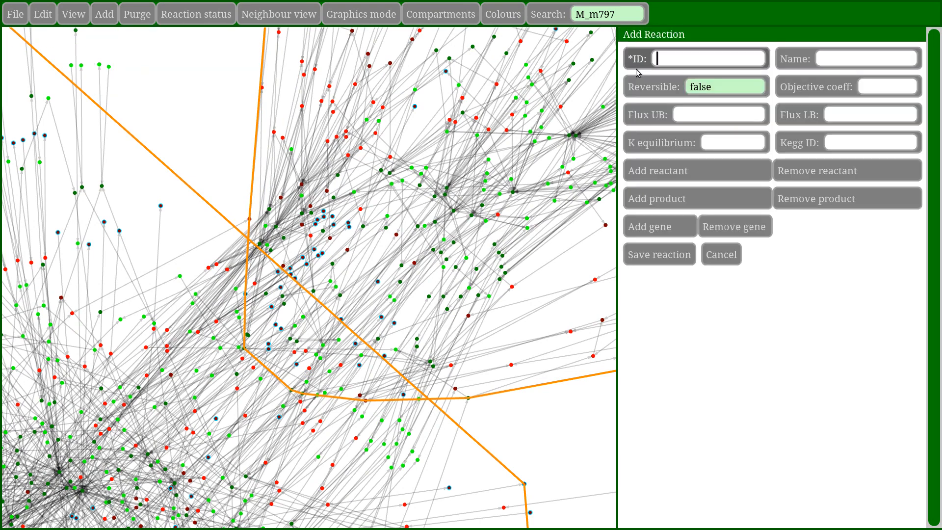
type("R_ATP_shuttle")
key("Return")
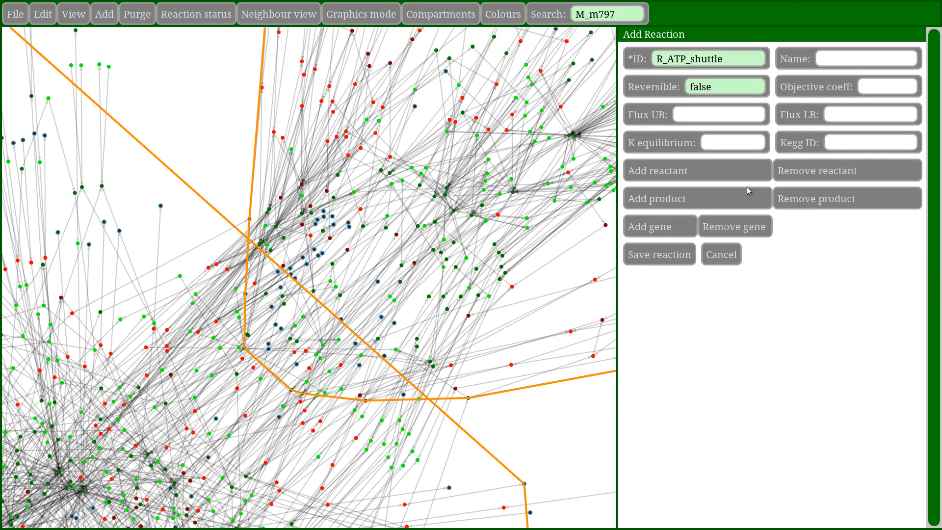
left_click(716, 88)
left_click(716, 110)
Add mitochondrial ATP [M_m1091] as the reactant and cytoplasmic ATP [M_m340] as the product, keeping both stoichiometries at 1.0.
left_click(697, 171)
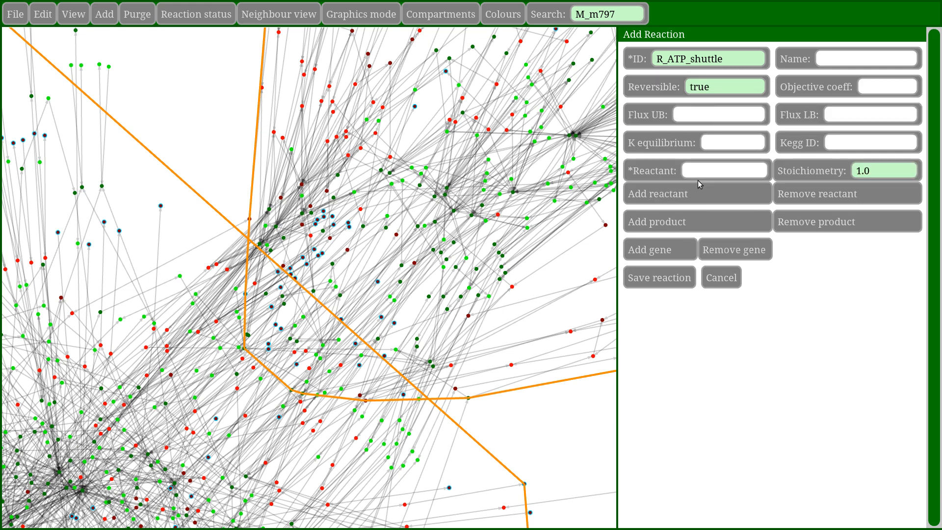
left_click(699, 172)
type("ATP")
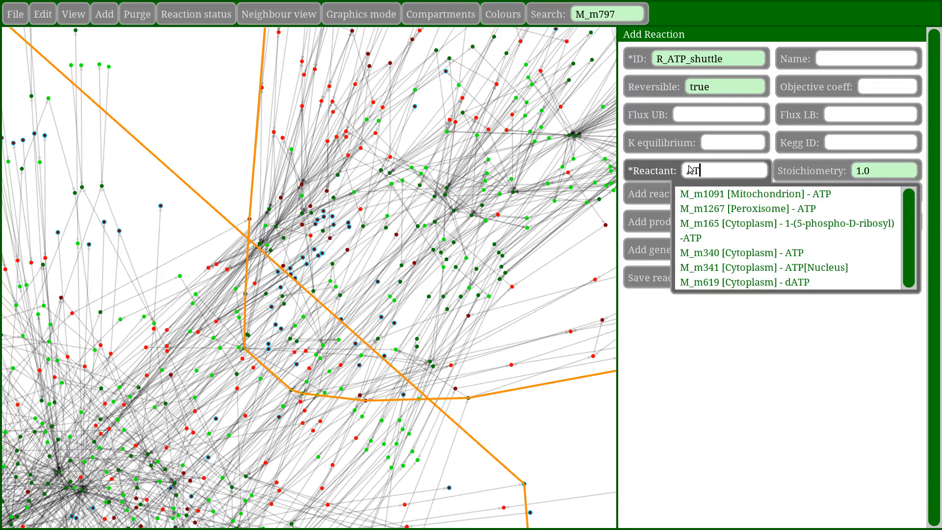
left_click(755, 196)
left_click(718, 219)
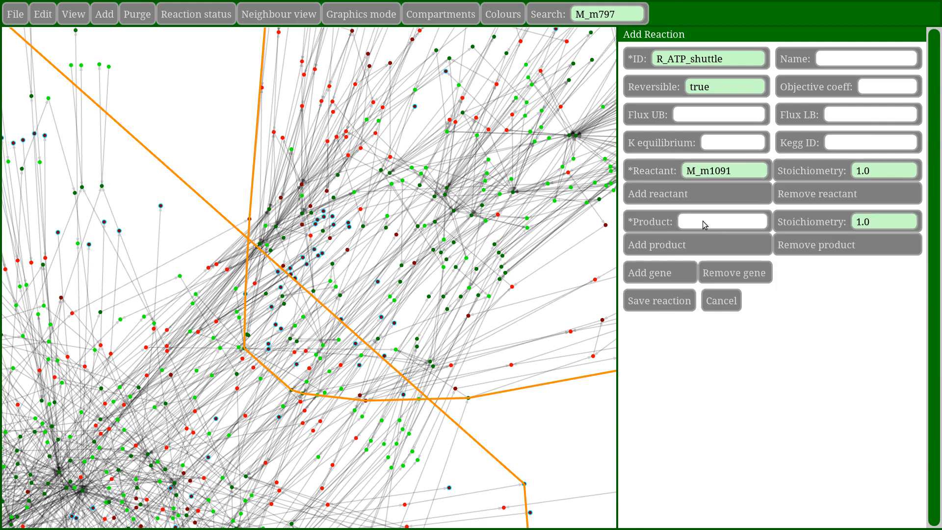
left_click(705, 222)
type("ATP")
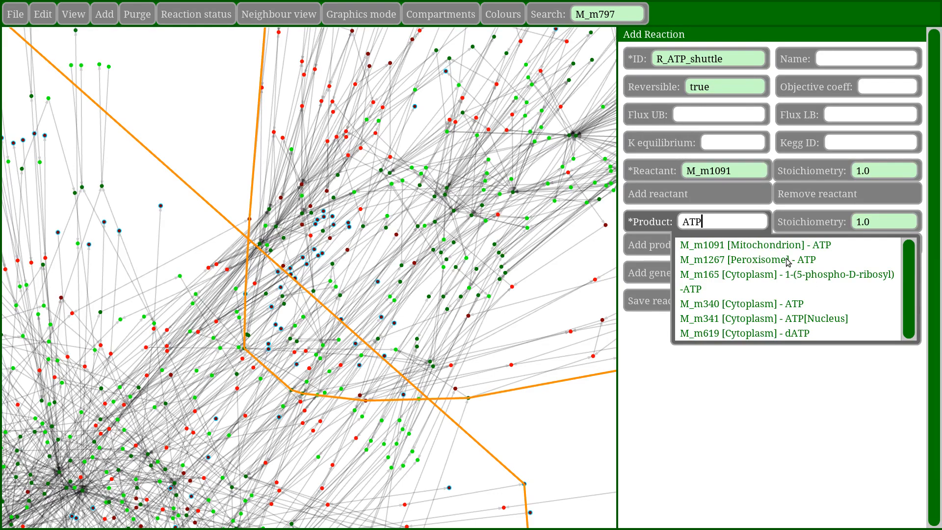
left_click(776, 308)
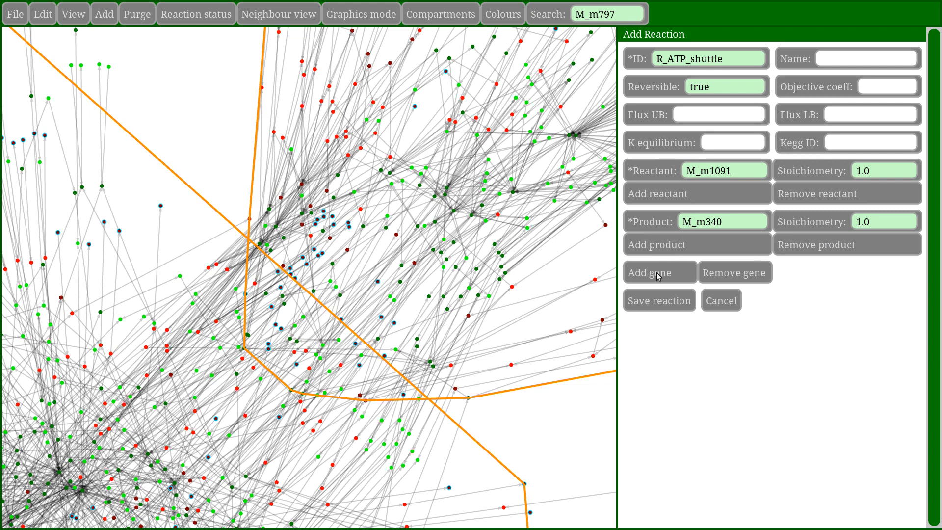
Save the ATP shuttle reaction and recalculate the whole model.
left_click(651, 302)
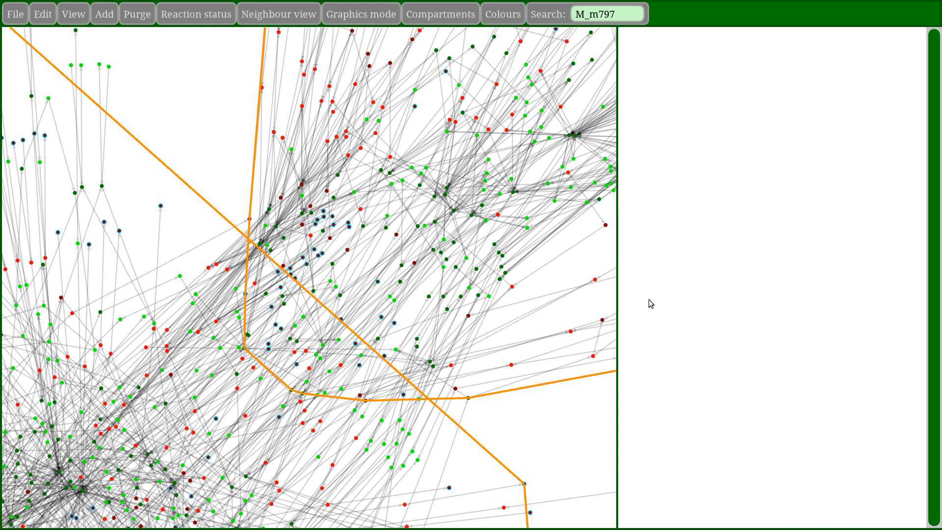
left_click(41, 18)
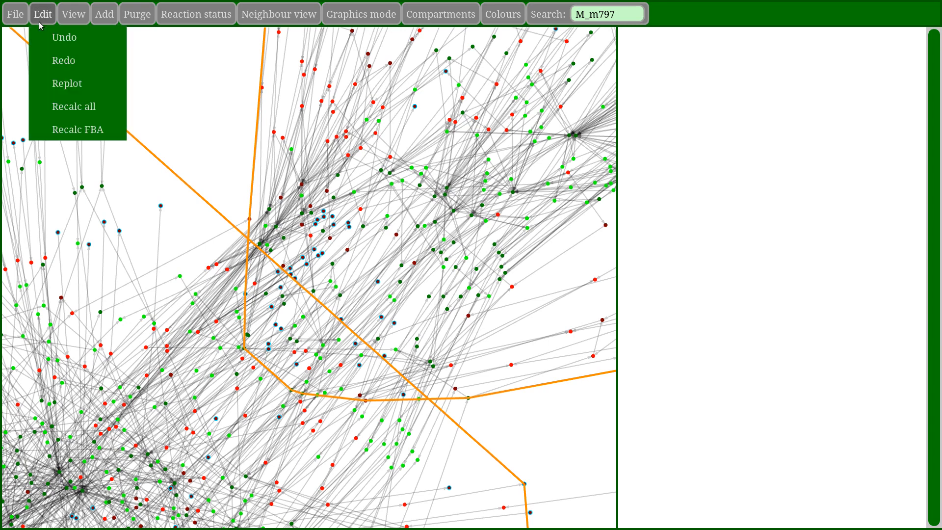
left_click(72, 109)
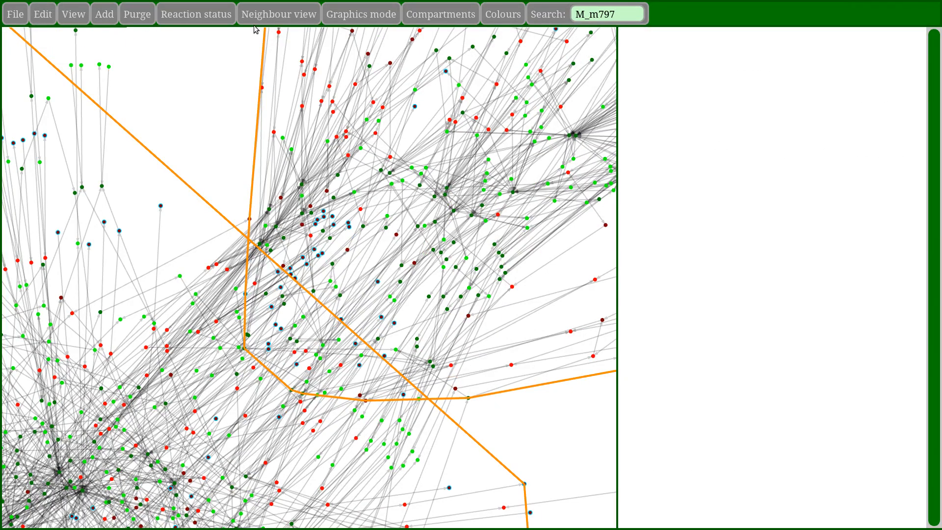
Examine the node ancestry of mitochondrial ATP [M_m1091], AMP [M_m1090] and diphosphate [M_m1182].
left_click(279, 14)
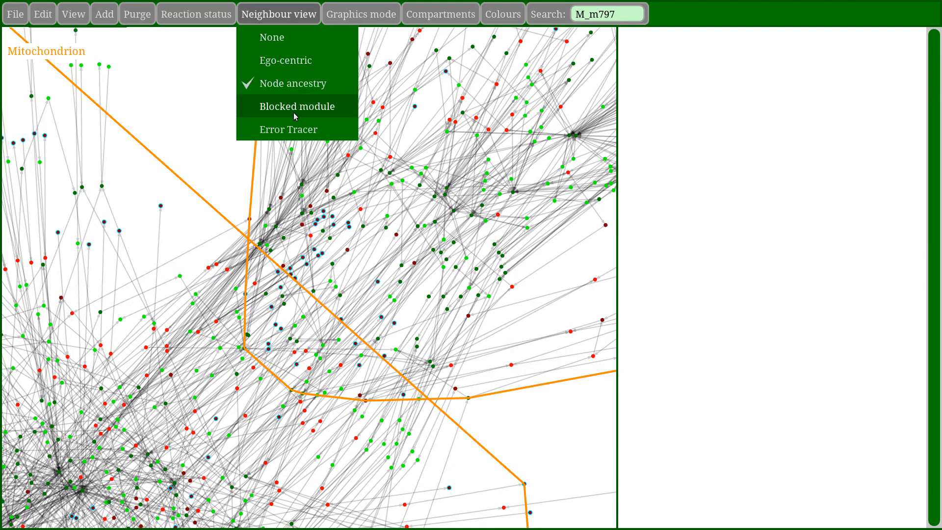
left_click(183, 156)
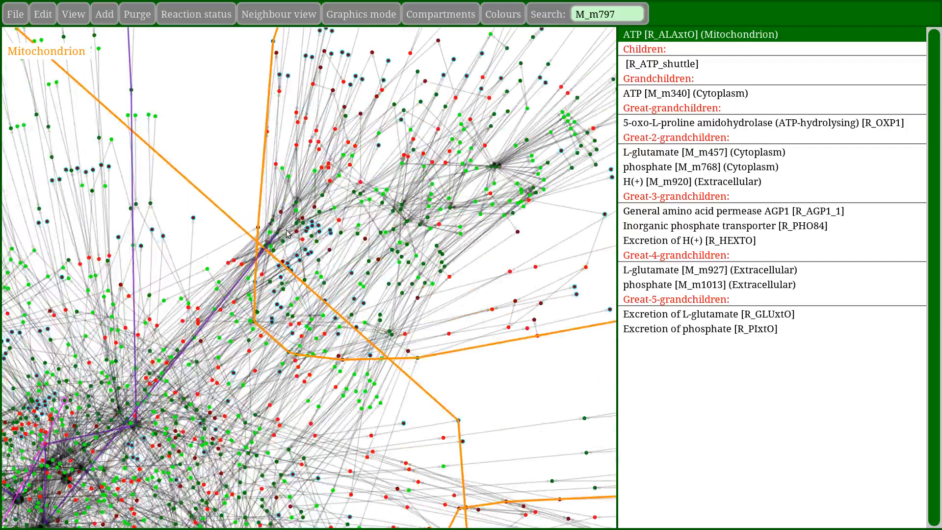
left_click(287, 234)
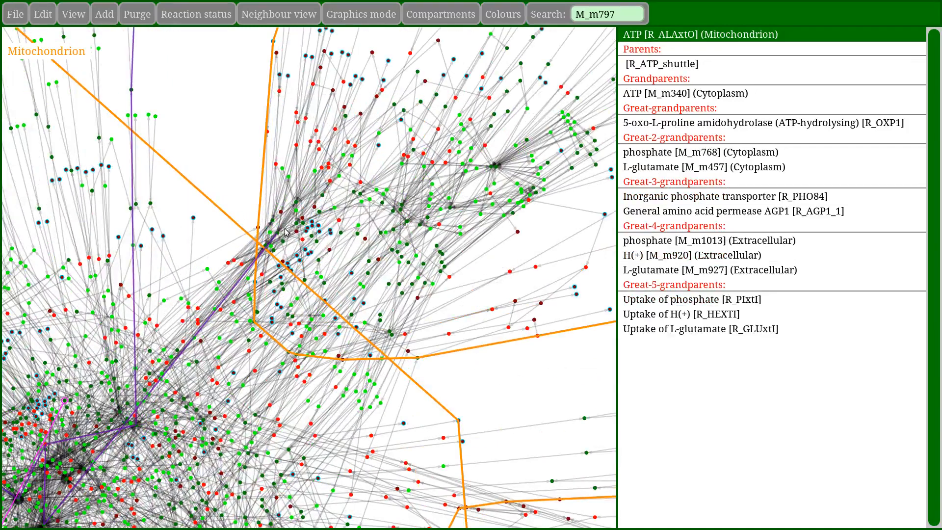
right_click(282, 222)
left_click(260, 191)
left_click(272, 221)
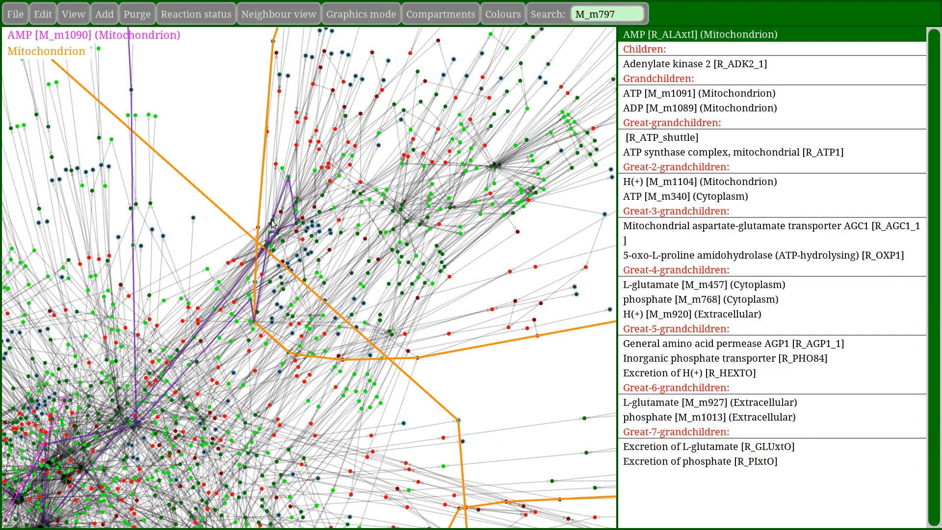
left_click(295, 205)
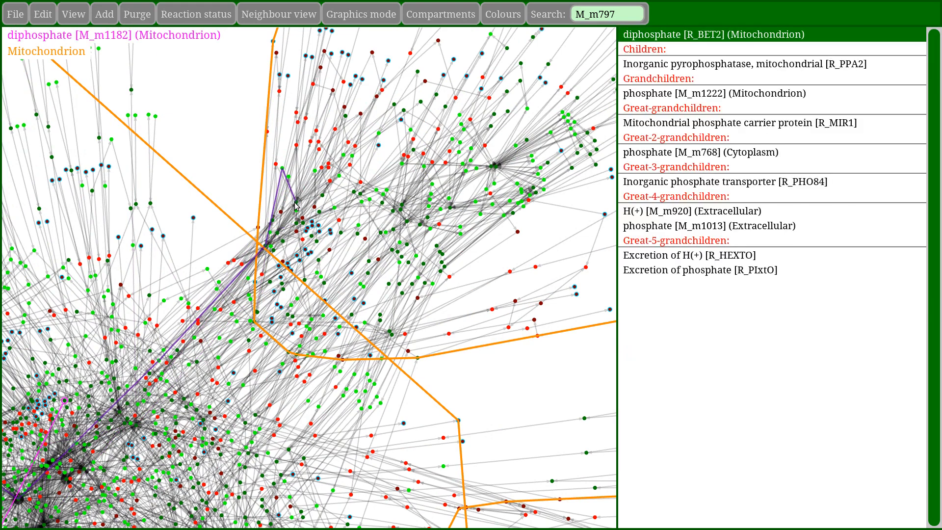
Examine the ancestors and descendants of mitochondrial FAD synthetase [R_U80_].
left_click(302, 242)
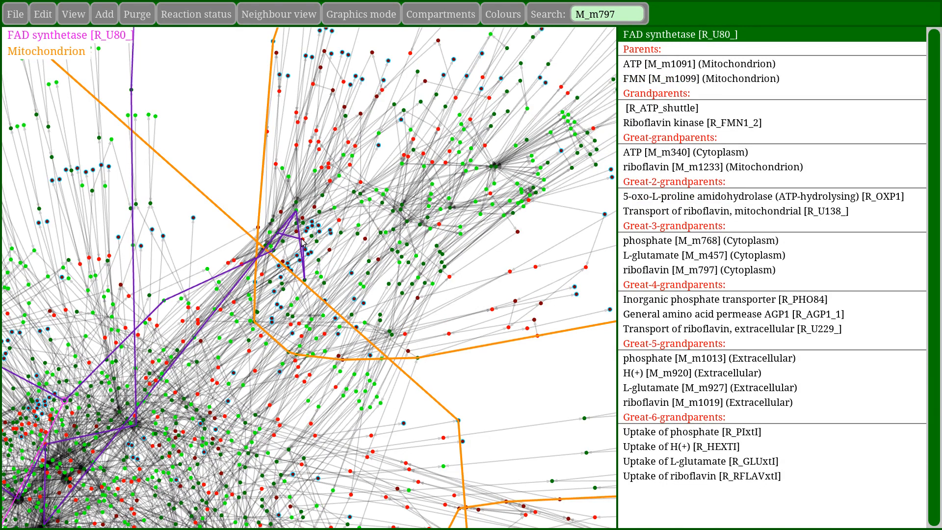
scroll(249, 246, "down", 3)
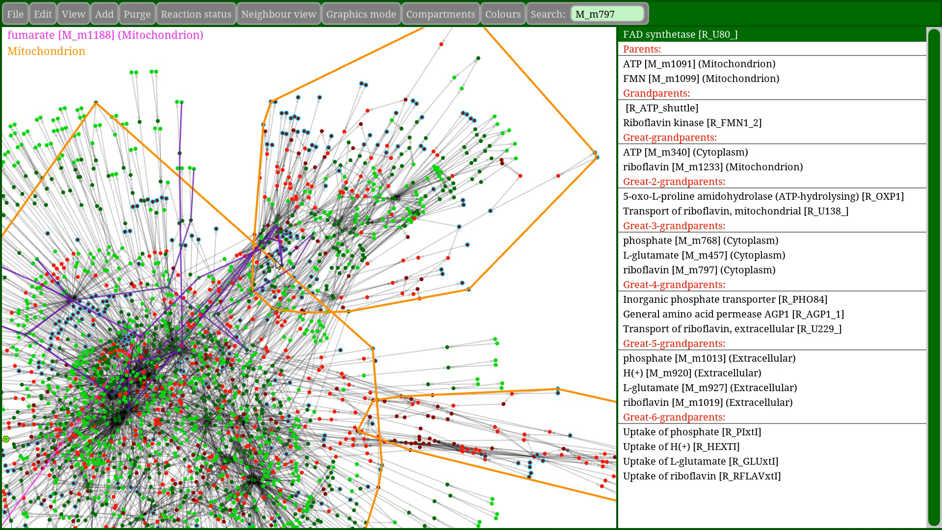
scroll(284, 236, "up", 3)
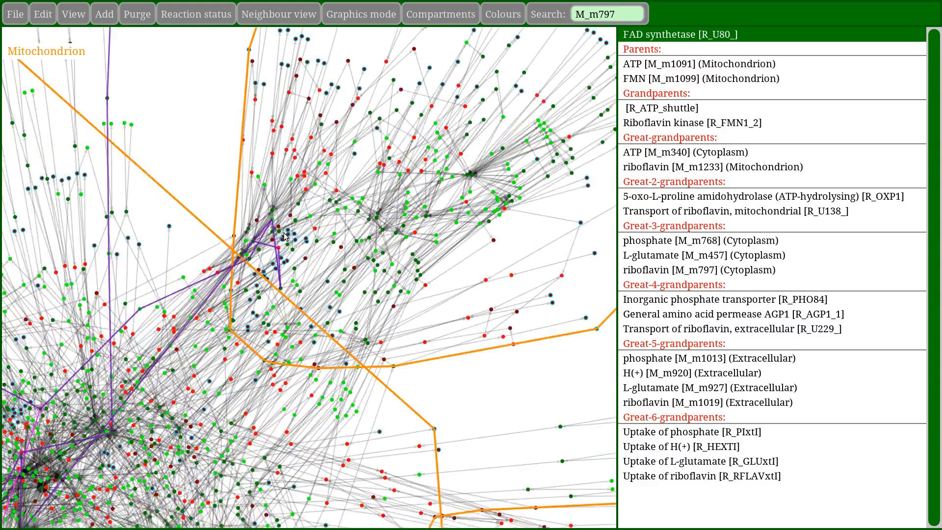
scroll(273, 244, "up", 4)
left_click(282, 251)
scroll(282, 251, "down", 1)
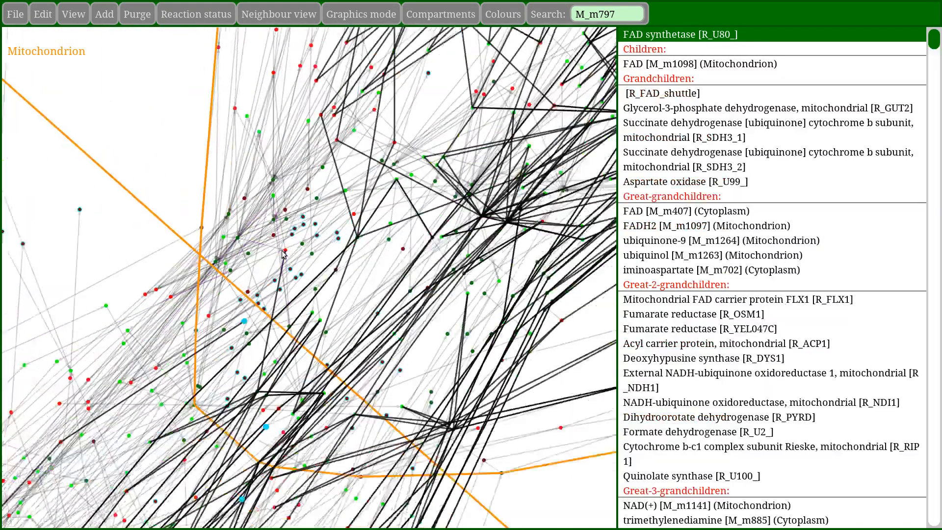
scroll(283, 253, "down", 1)
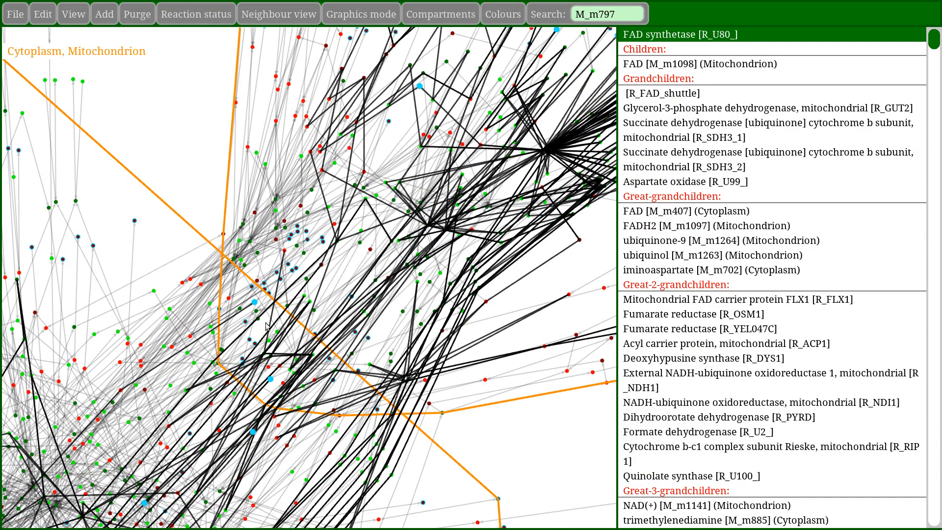
Compare the ancestors and descendants of mitochondrial FAD [M_m1098], following the ancestor path through cytoplasmic FAD [M_m407].
key("p")
left_click(264, 355)
left_click(264, 355)
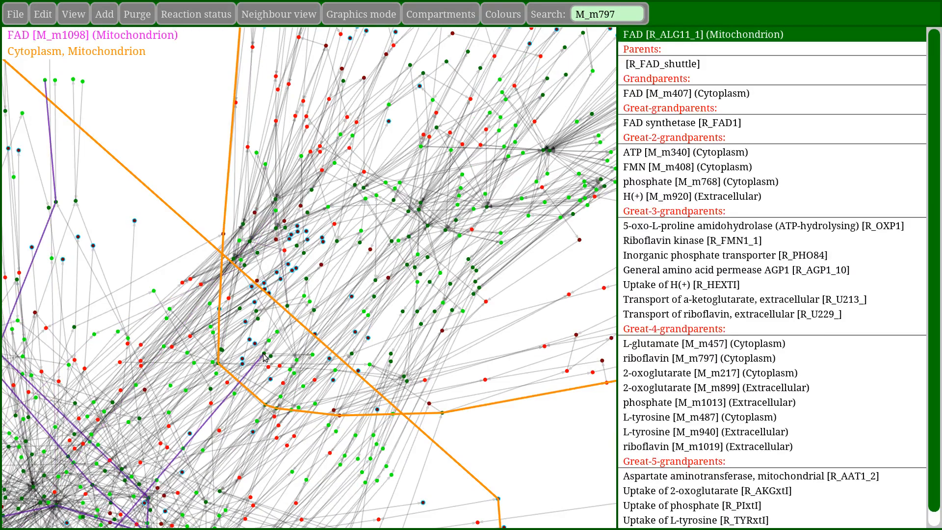
key("c")
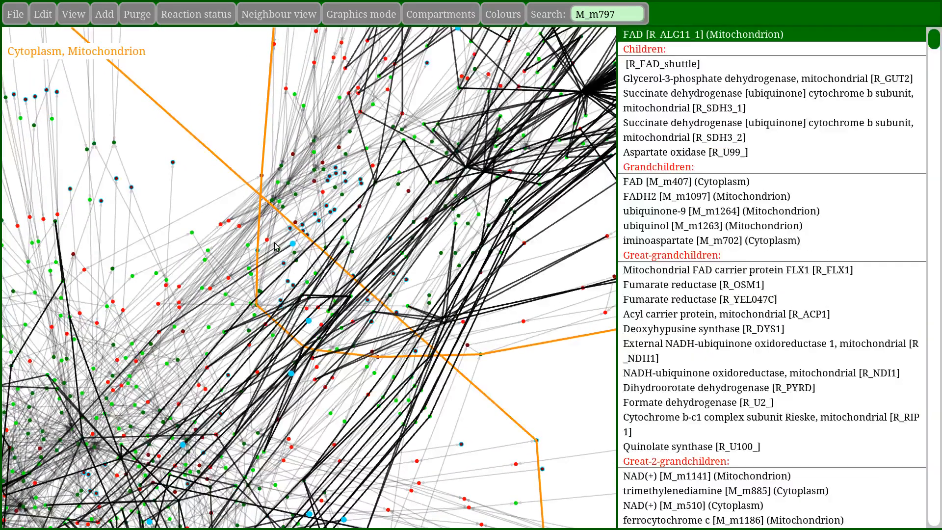
key("p")
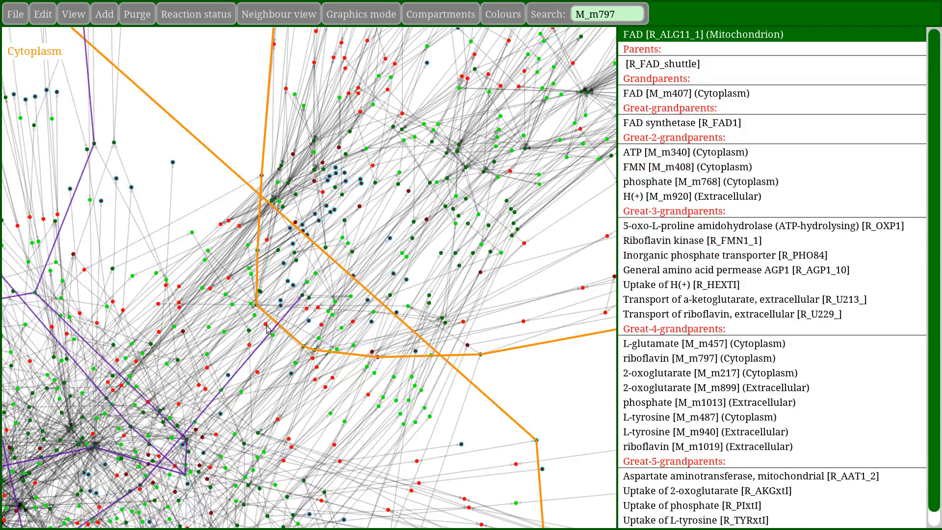
left_click_drag(251, 381, 318, 295)
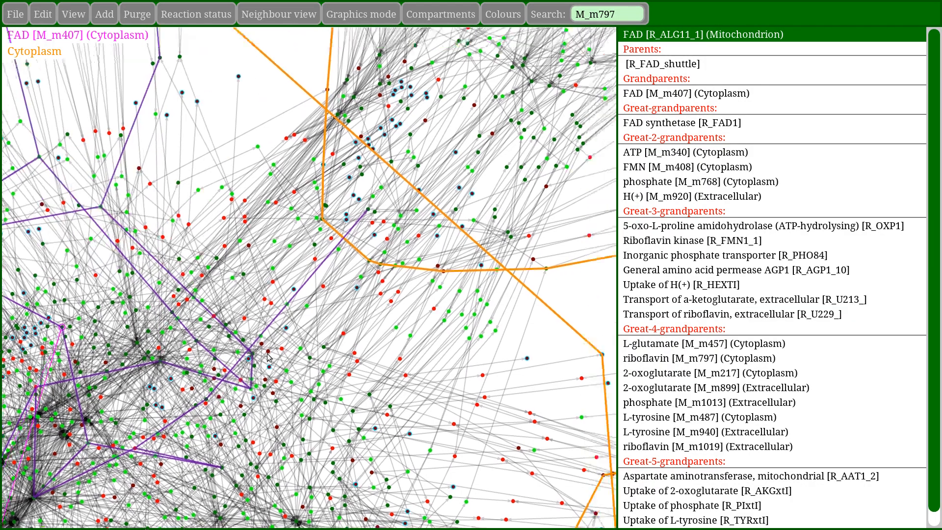
left_click_drag(206, 403, 366, 285)
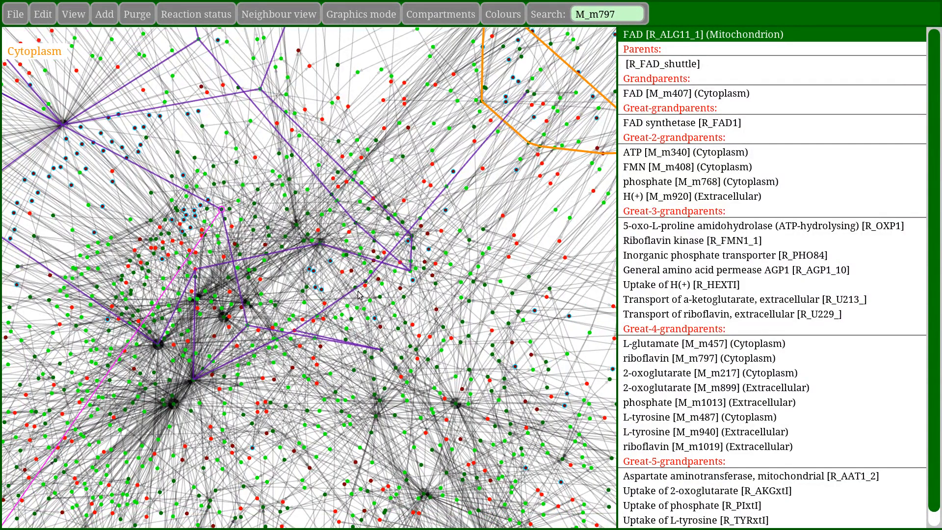
Examine the ancestors of cytoplasmic FAD synthetase [R_FAD1] and inspect its reactants and products in Ego-centric view.
left_click(296, 334)
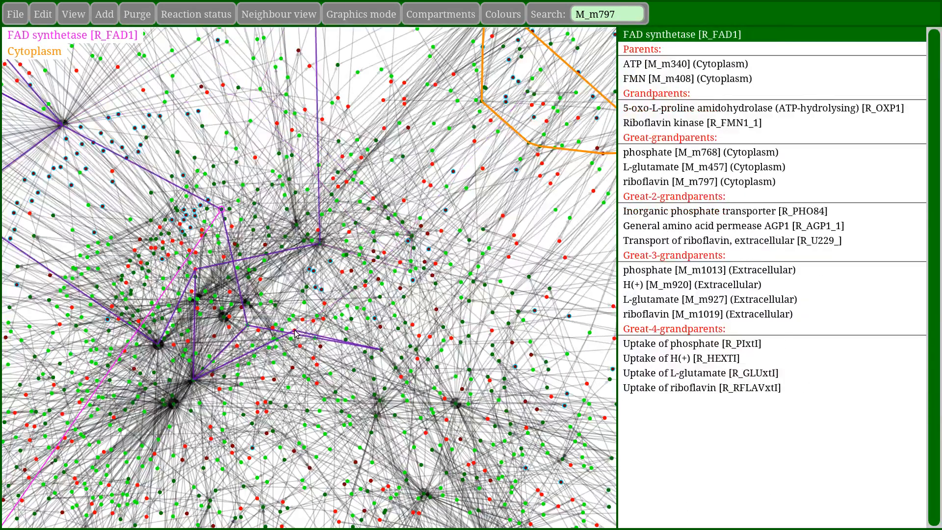
left_click(275, 13)
left_click(275, 60)
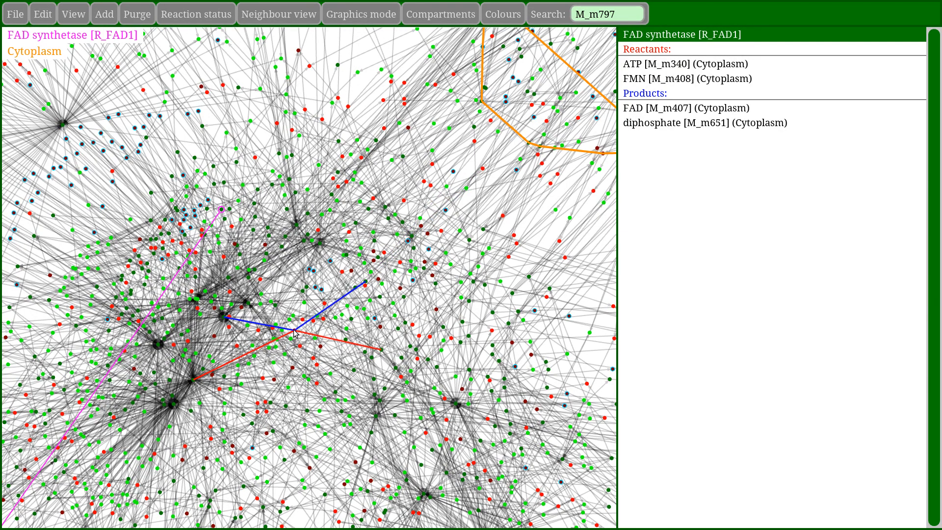
left_click(207, 14)
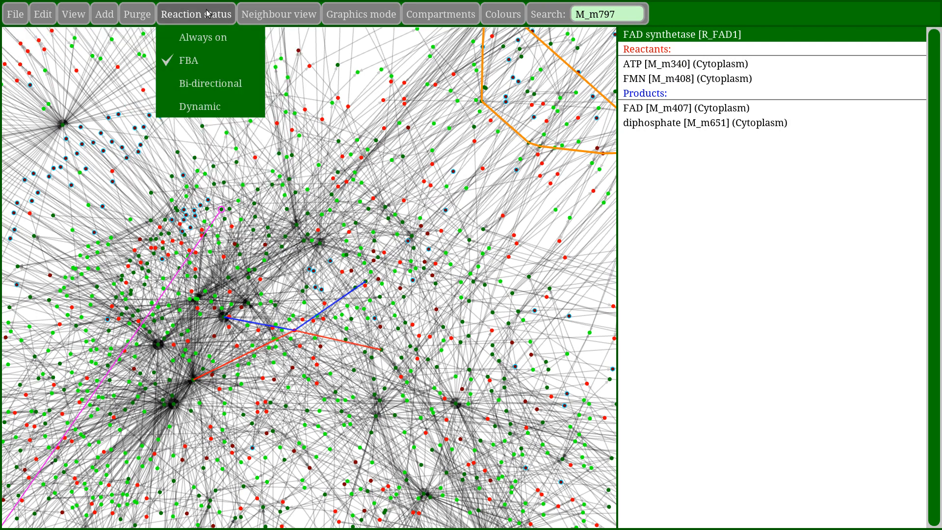
Set the neighbour view to None and make the cytoplasmic FAD synthetase reaction [R_FAD1] reversible.
left_click(279, 14)
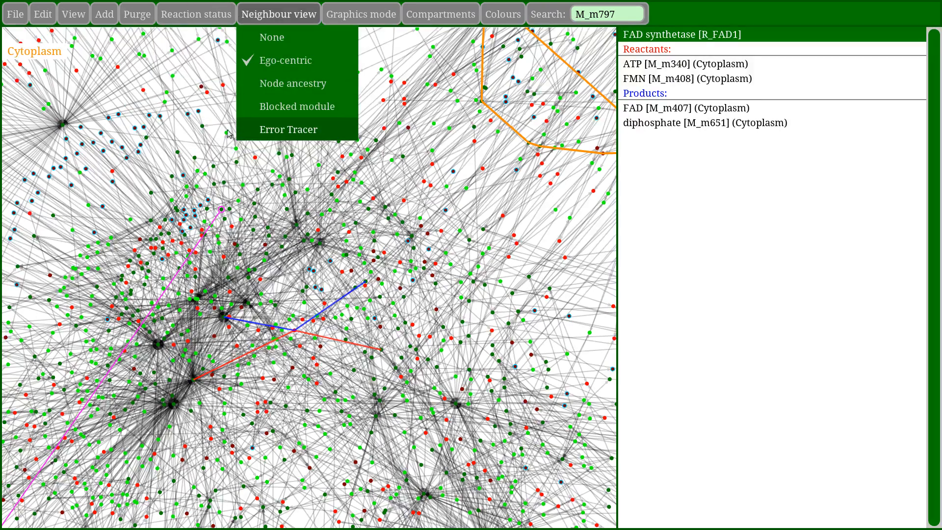
left_click(283, 41)
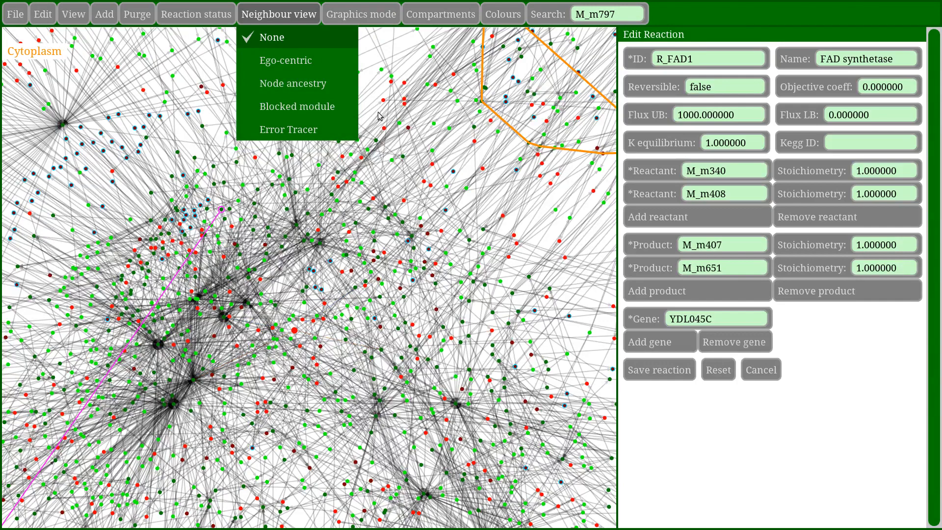
left_click(741, 445)
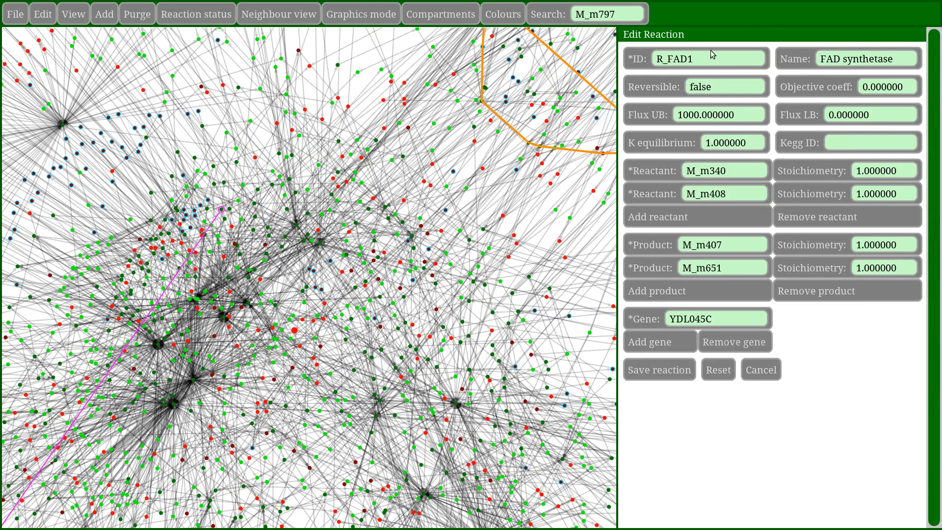
left_click(697, 89)
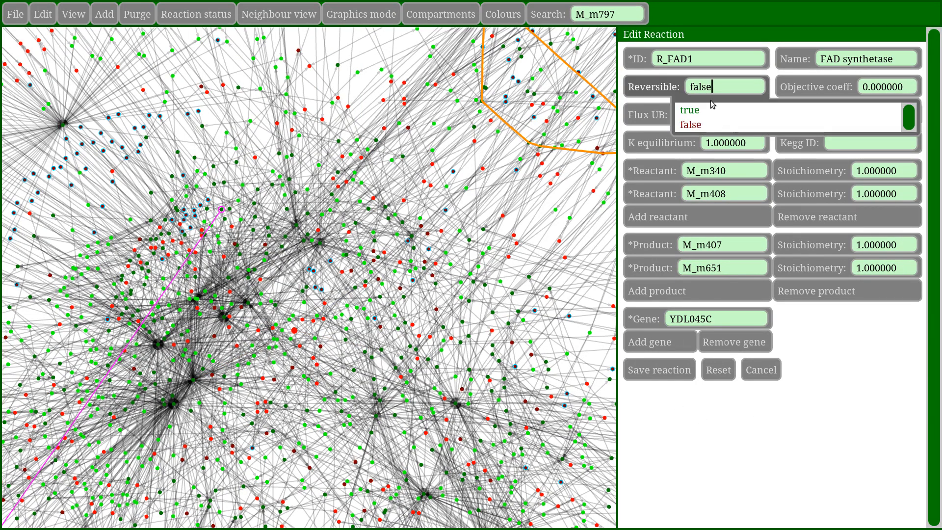
left_click(700, 113)
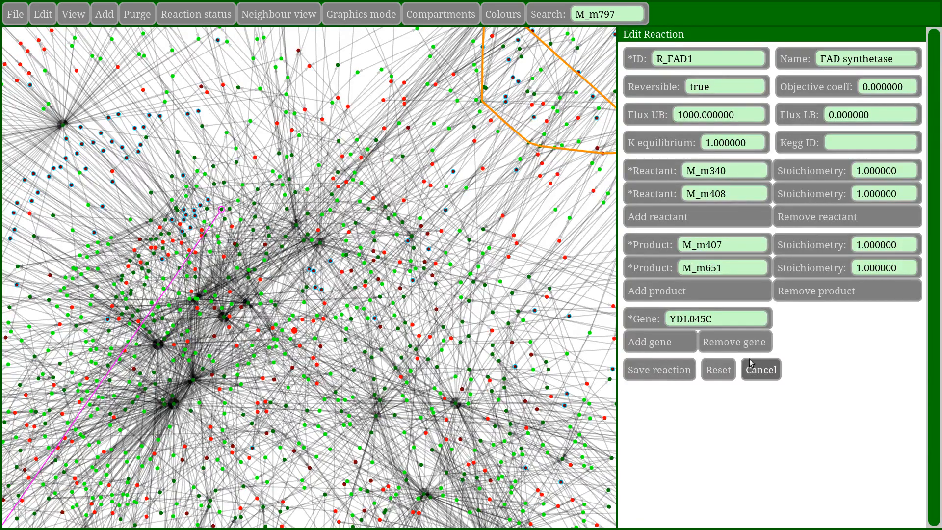
left_click_drag(428, 203, 225, 301)
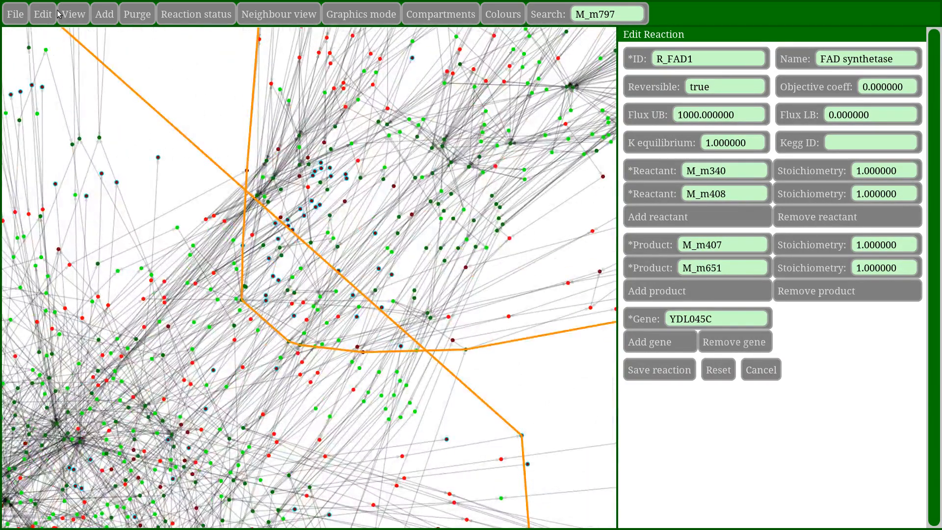
Recalculate the model with the reversible cytoplasmic FAD synthetase and close the edit form of reaction [R_FAD1].
left_click(42, 14)
left_click(104, 129)
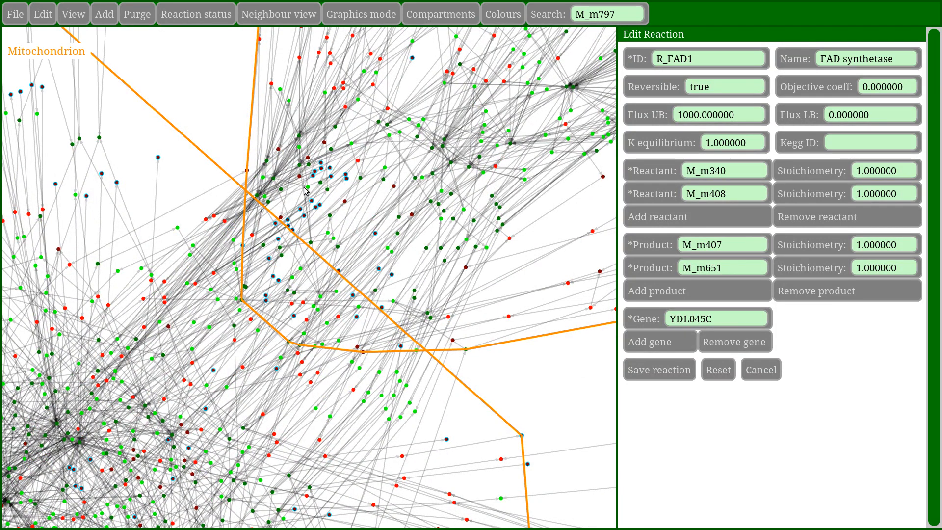
left_click(771, 371)
left_click(762, 349)
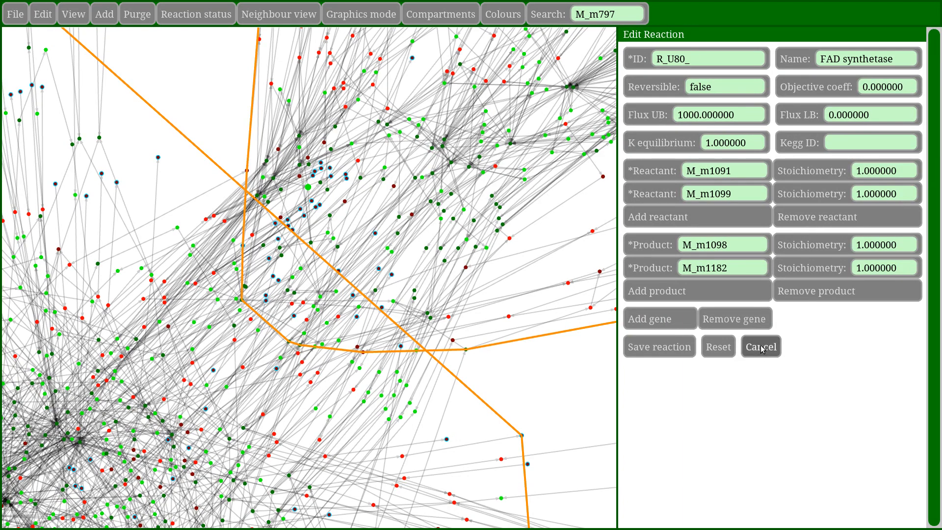
Set the neighbour view to Error Tracer and check mitochondrial FAD synthetase [R_U80_] for remaining errors.
left_click(250, 14)
left_click(290, 61)
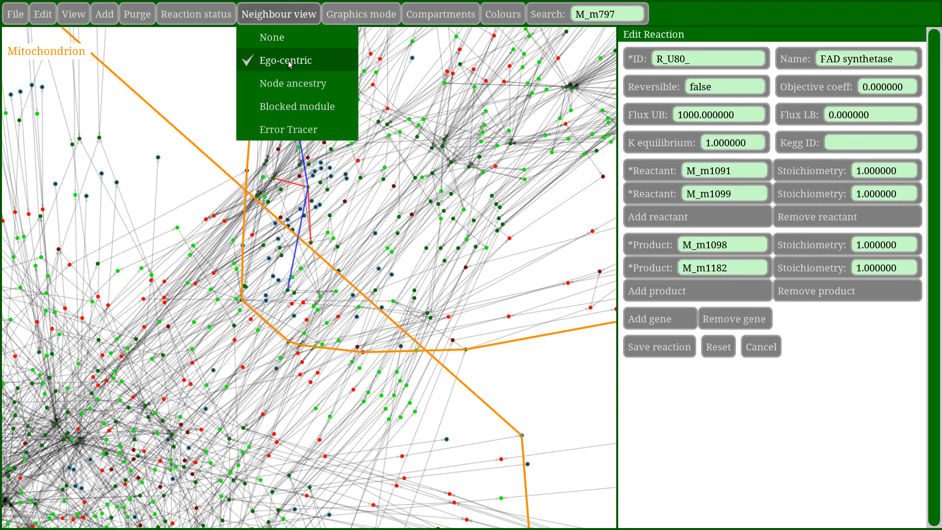
left_click(293, 83)
left_click(288, 129)
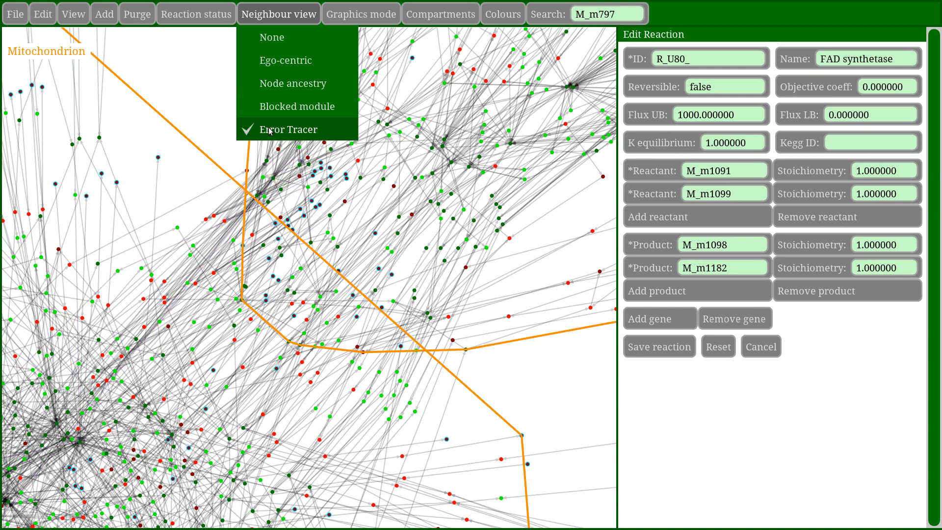
scroll(312, 195, "down", 3)
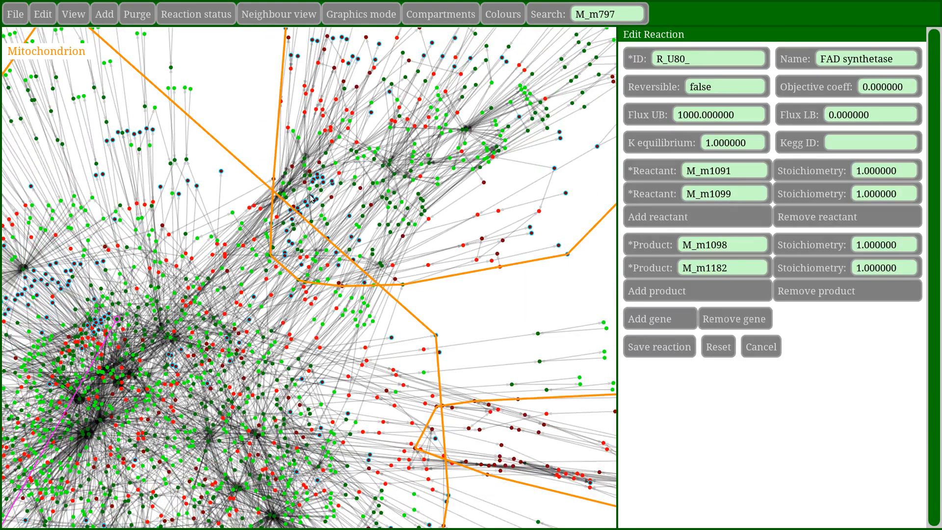
left_click_drag(312, 191, 314, 200)
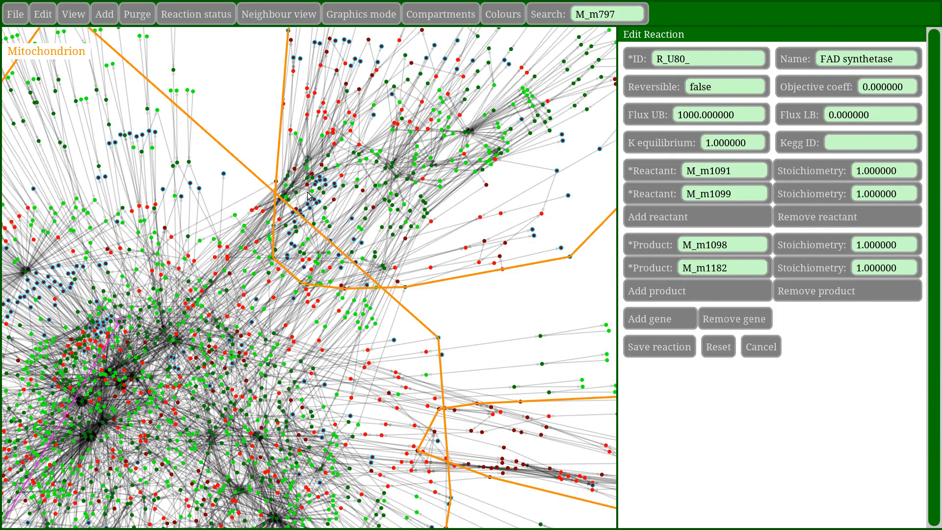
left_click_drag(213, 218, 331, 149)
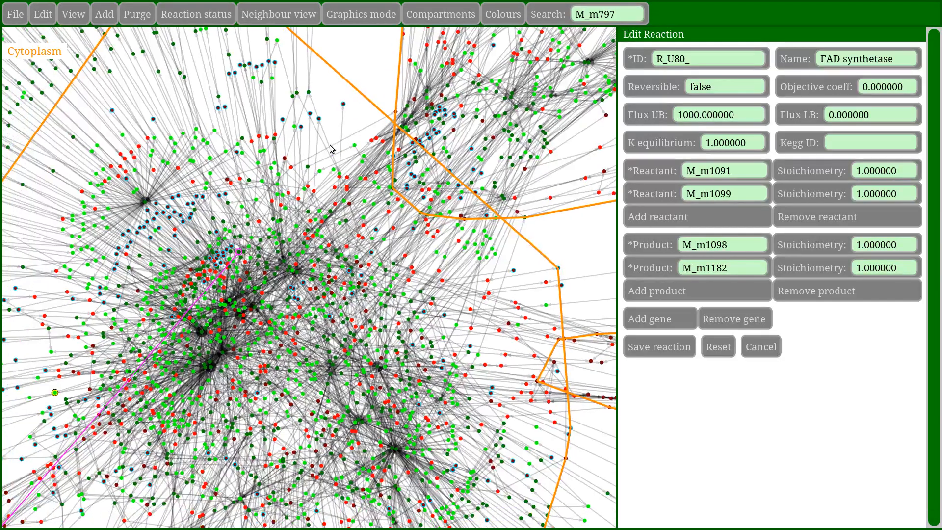
scroll(331, 149, "up", 5)
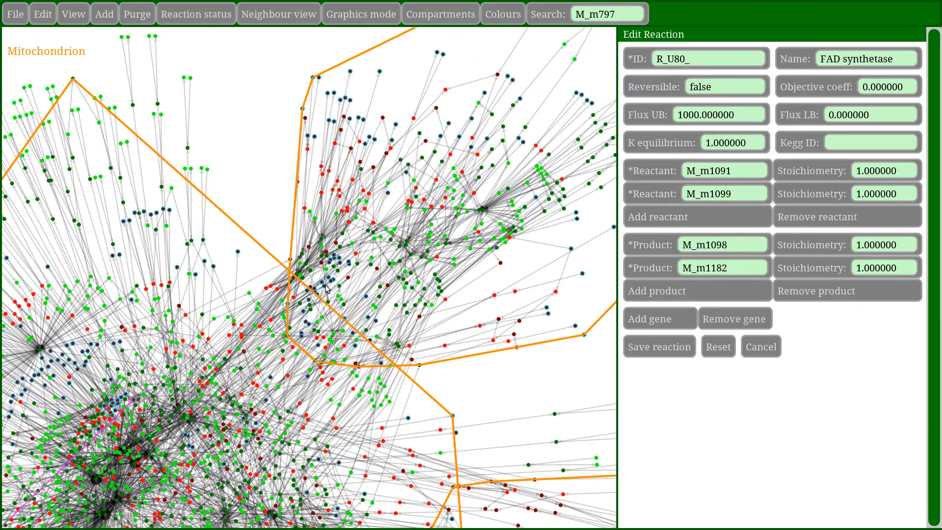
scroll(326, 287, "up", 3)
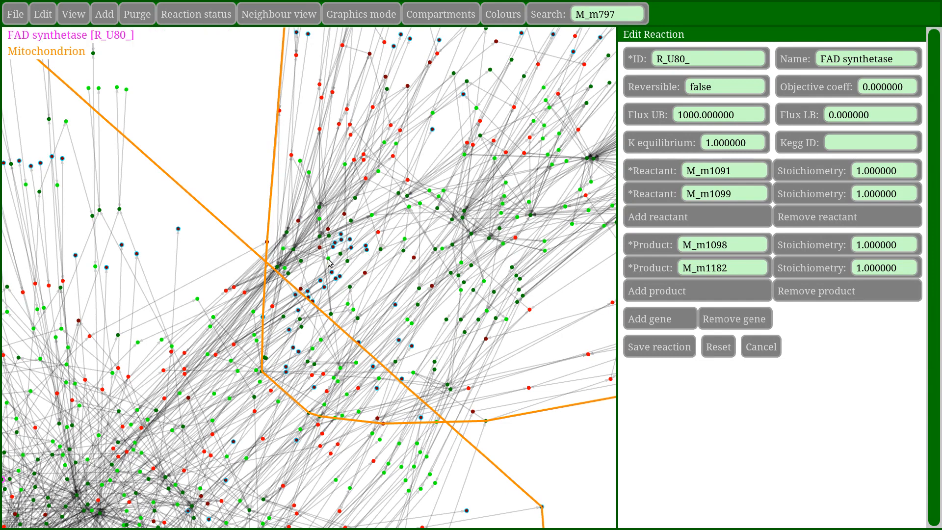
Close the reaction edit form, set the neighbour view to Node ancestry, and examine the ancestors and descendants of mitochondrial FAD synthetase [R_U80_].
left_click(765, 346)
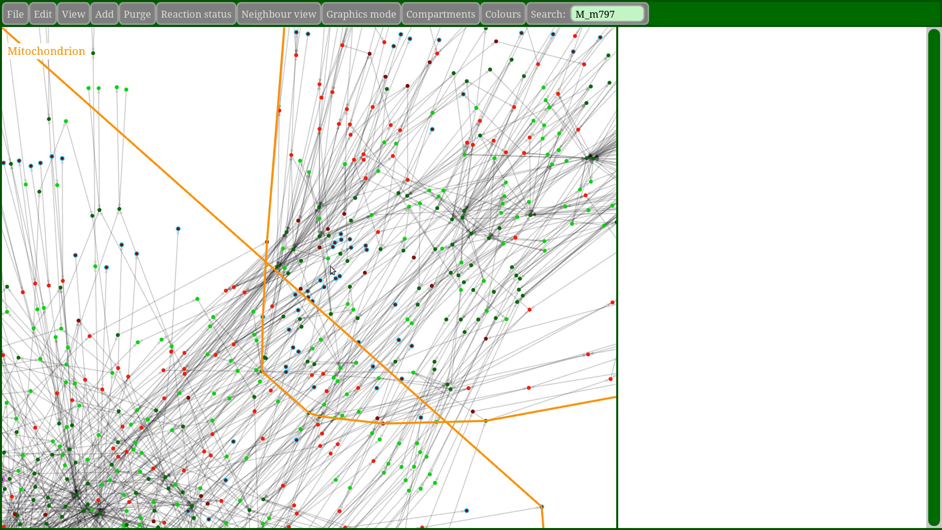
mouse_move(261, 23)
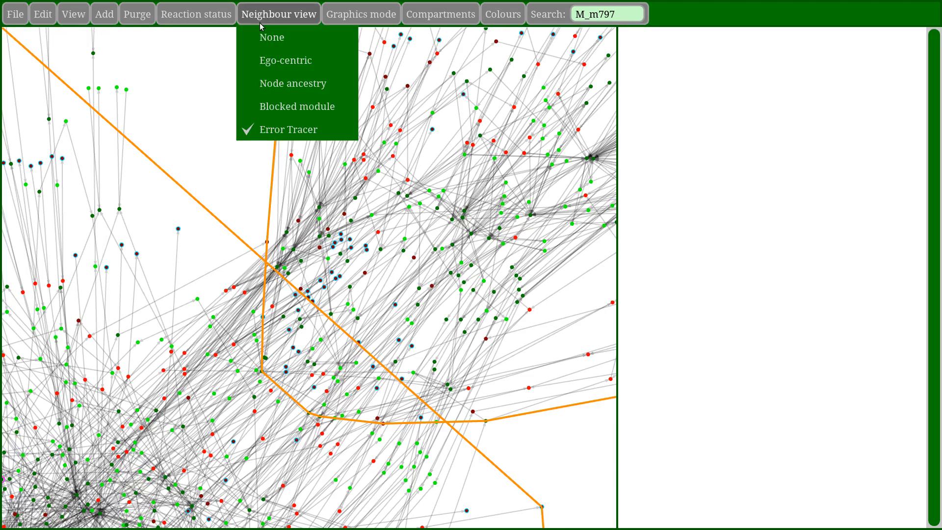
left_click(269, 81)
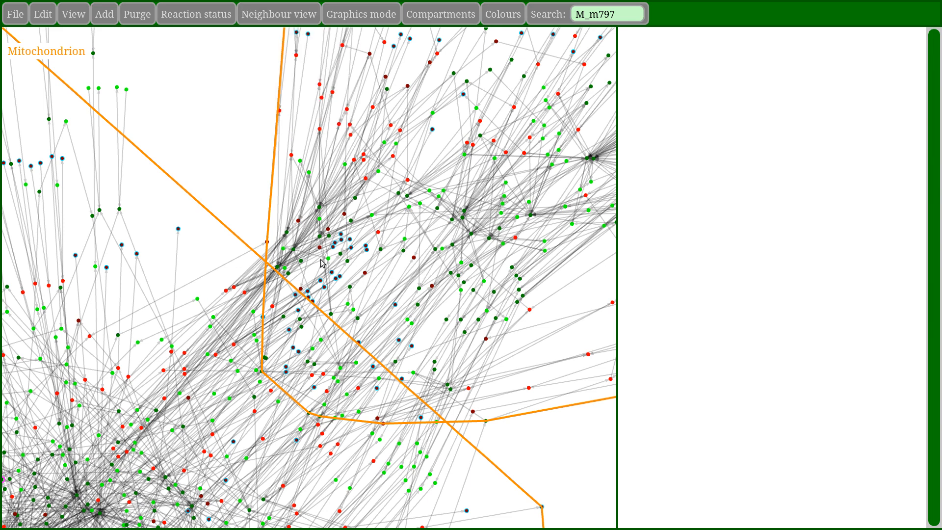
mouse_move(327, 258)
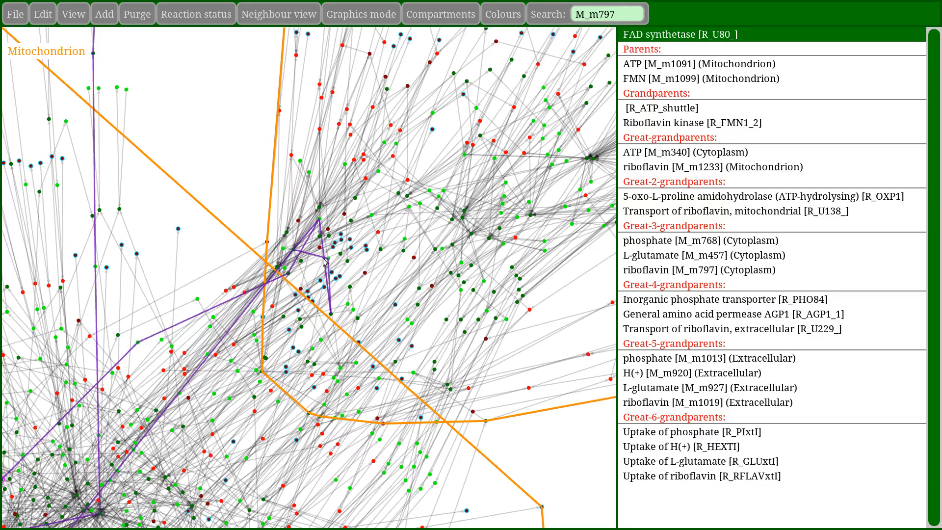
scroll(324, 261, "down", 2)
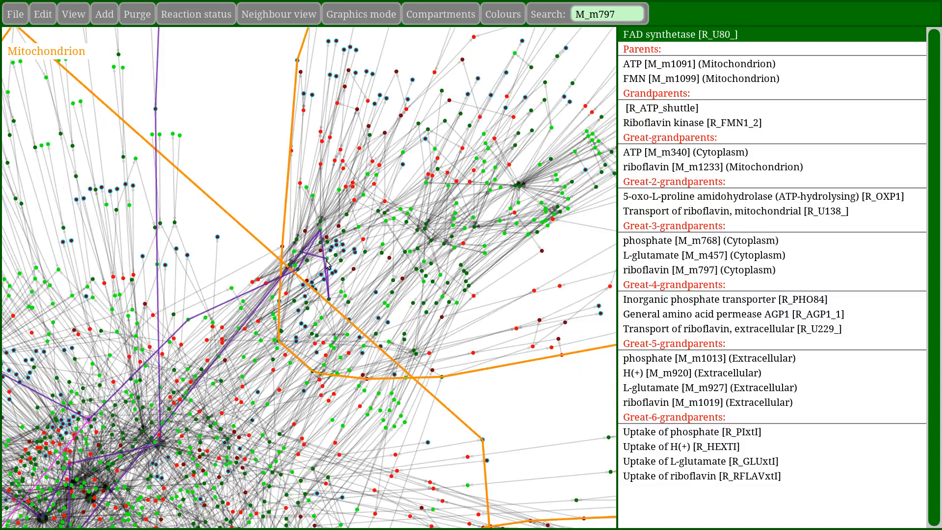
key("d")
scroll(327, 264, "down", 2)
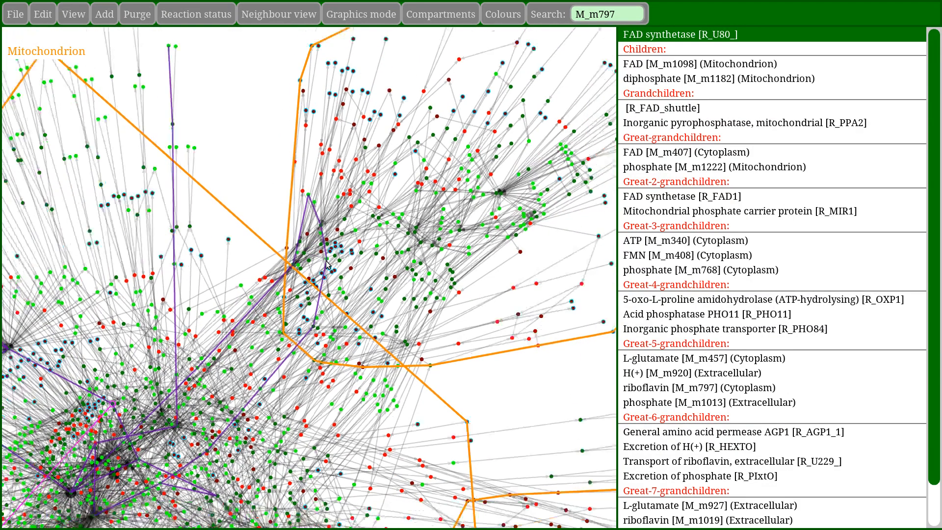
key("u")
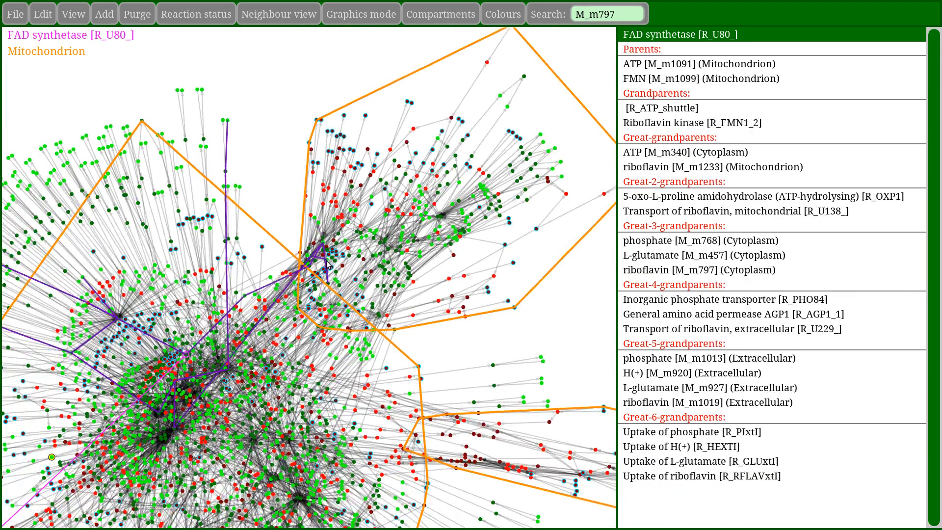
left_click(328, 265)
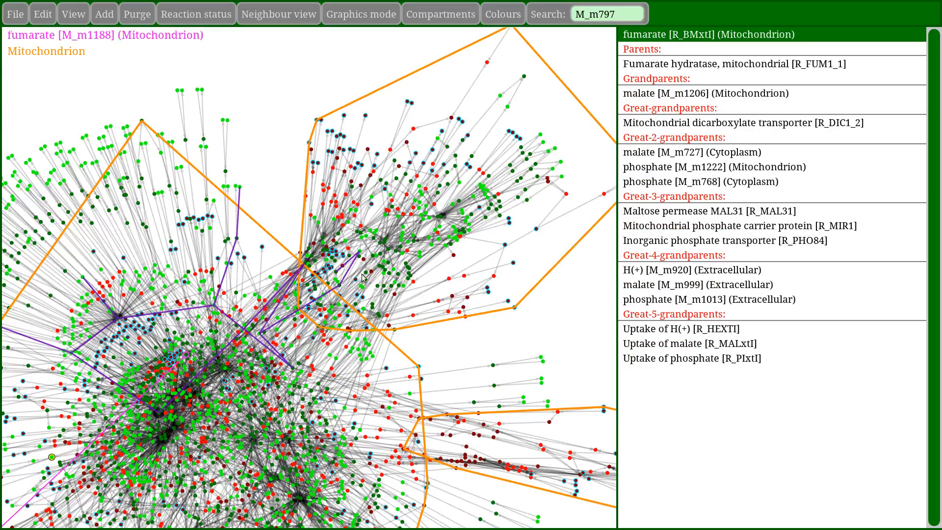
left_click(374, 138)
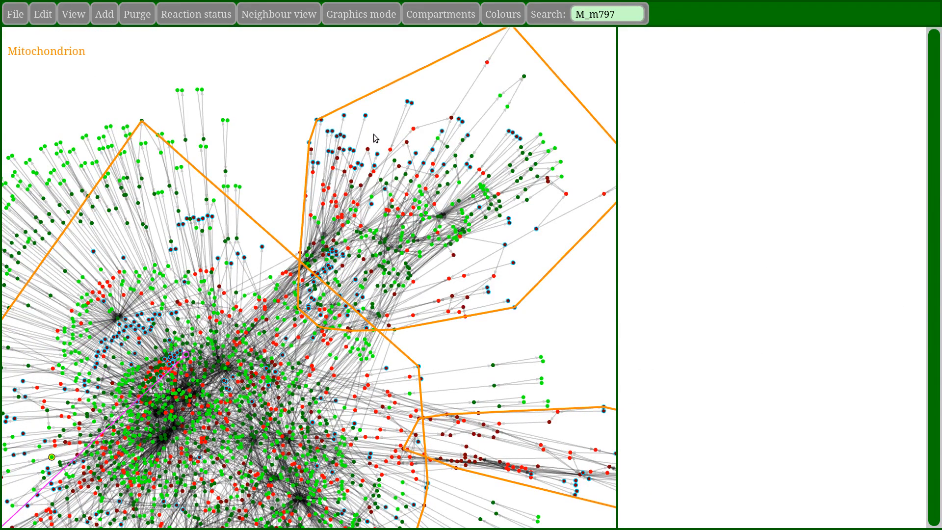
scroll(238, 120, "down", 2)
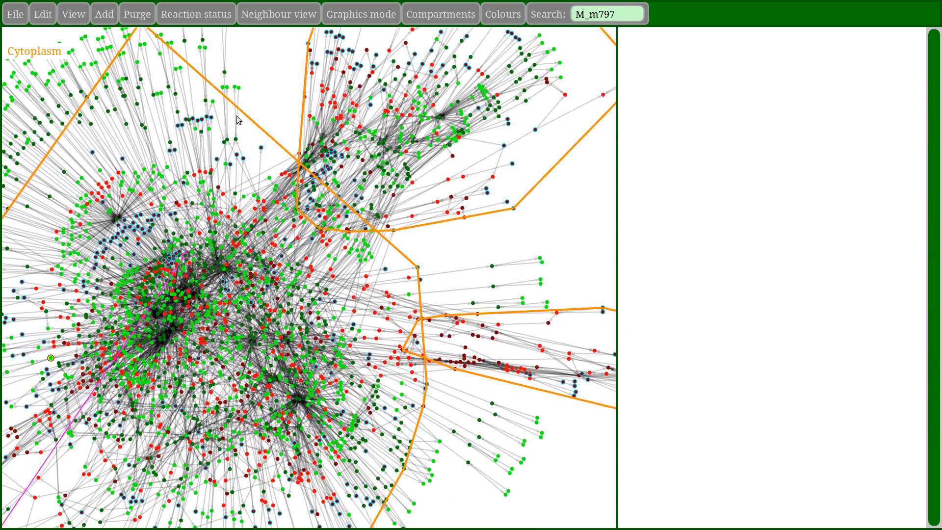
left_click_drag(237, 120, 152, 169)
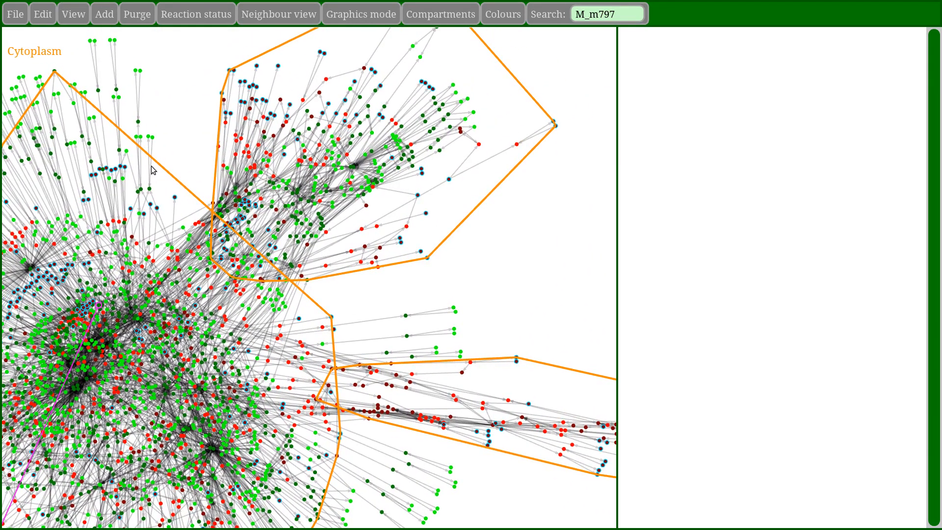